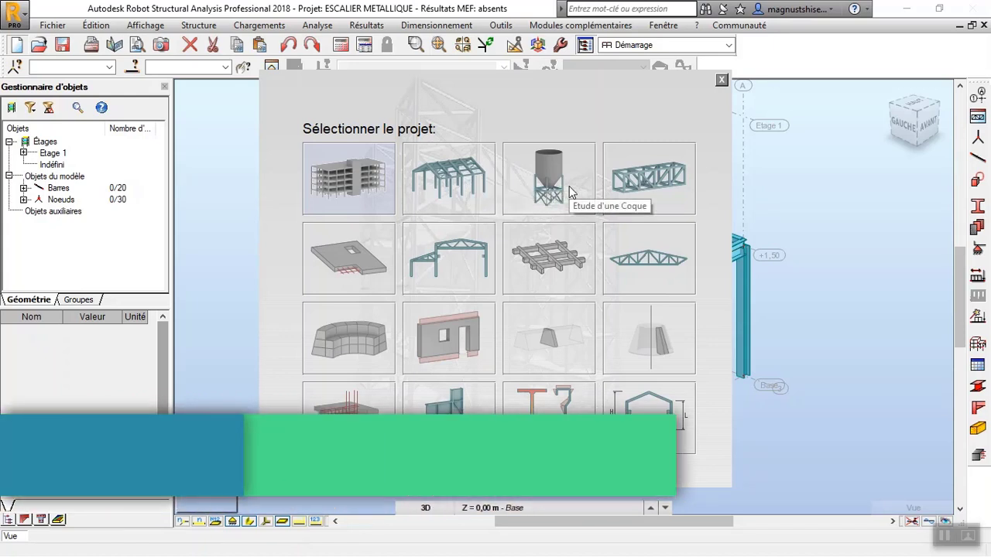
Create a new shell study (Etude d'une Coque) project, discarding the changes to ESCALIER METALLIQUE.
click(558, 186)
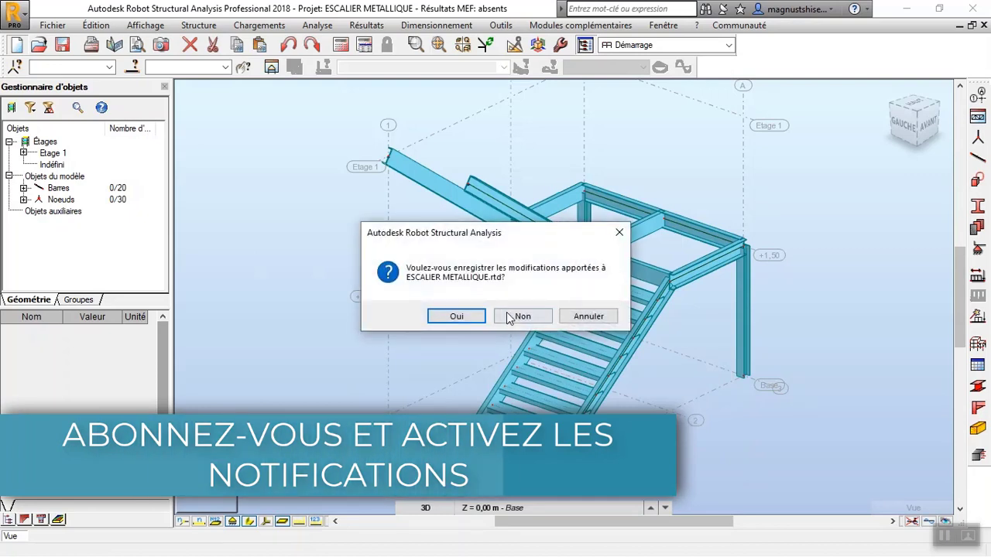
click(512, 317)
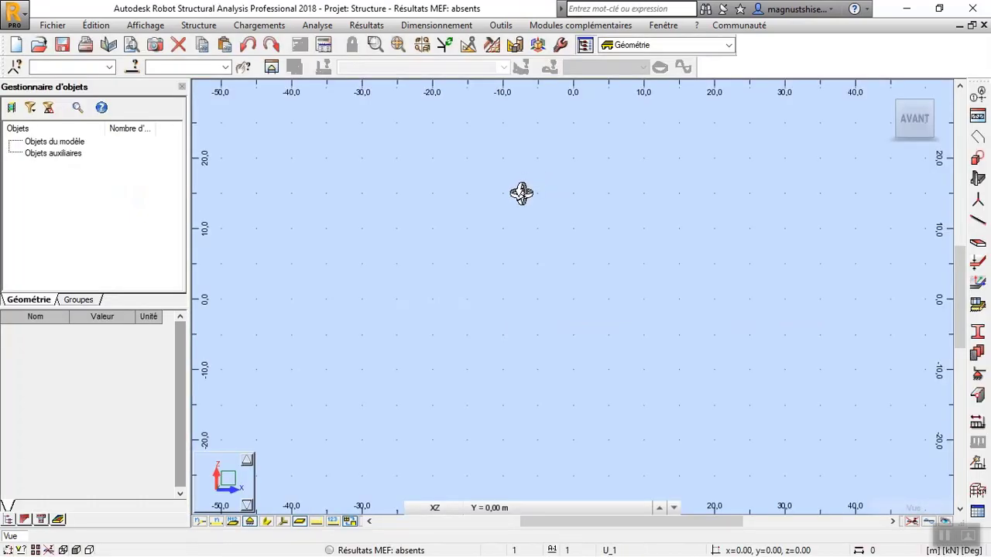
Define Cartesian construction lines along X at 0.00, 2.00 and 3.20 m.
click(978, 95)
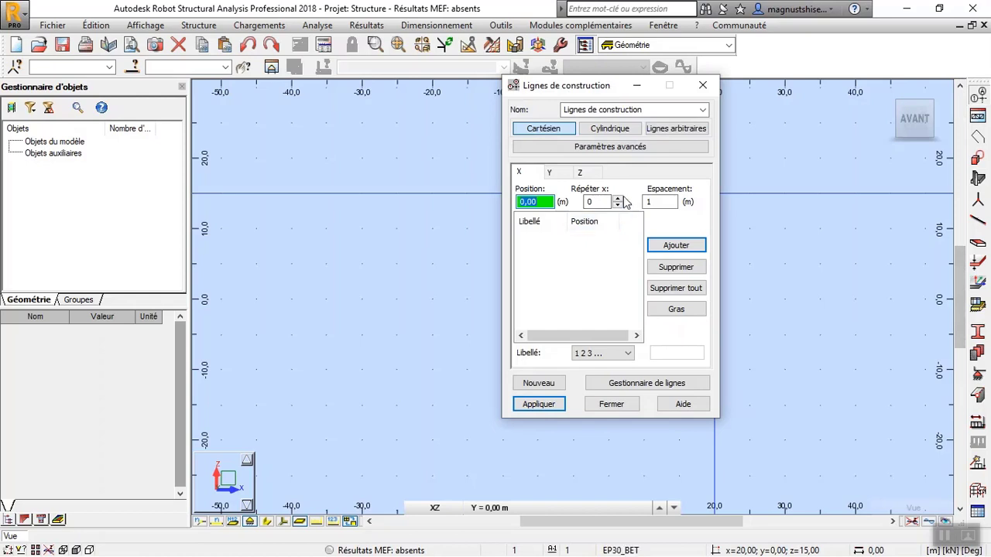
click(617, 199)
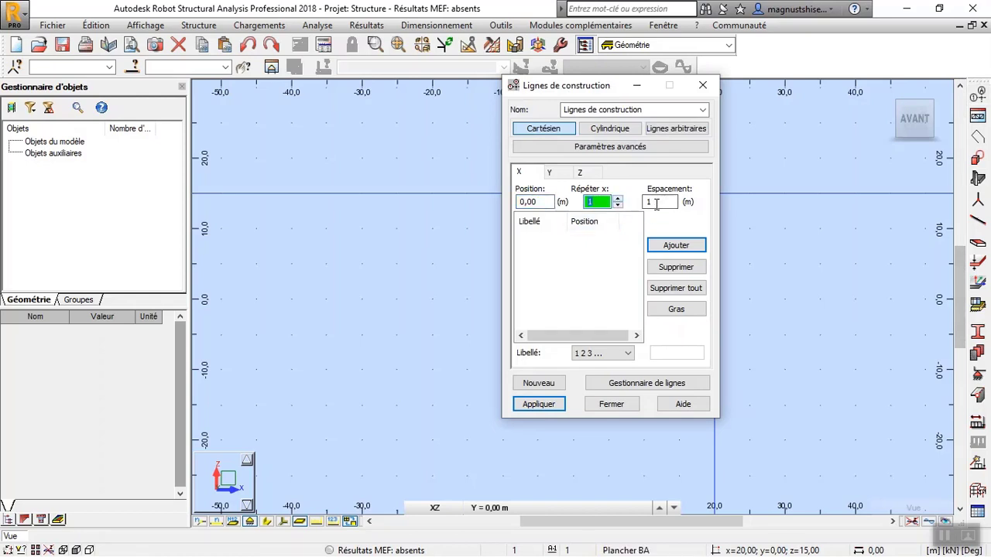
click(657, 202)
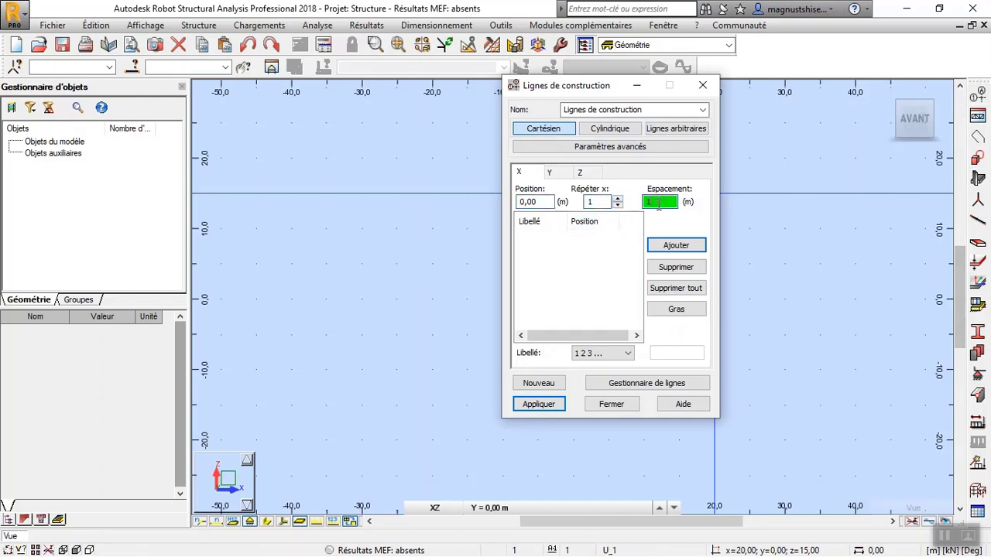
text(3)
click(667, 246)
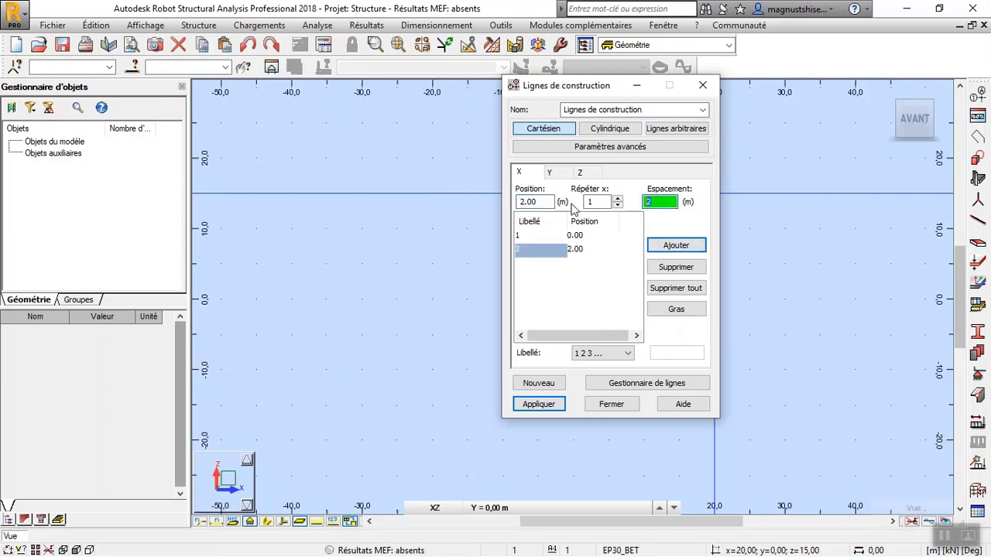
text(3.2)
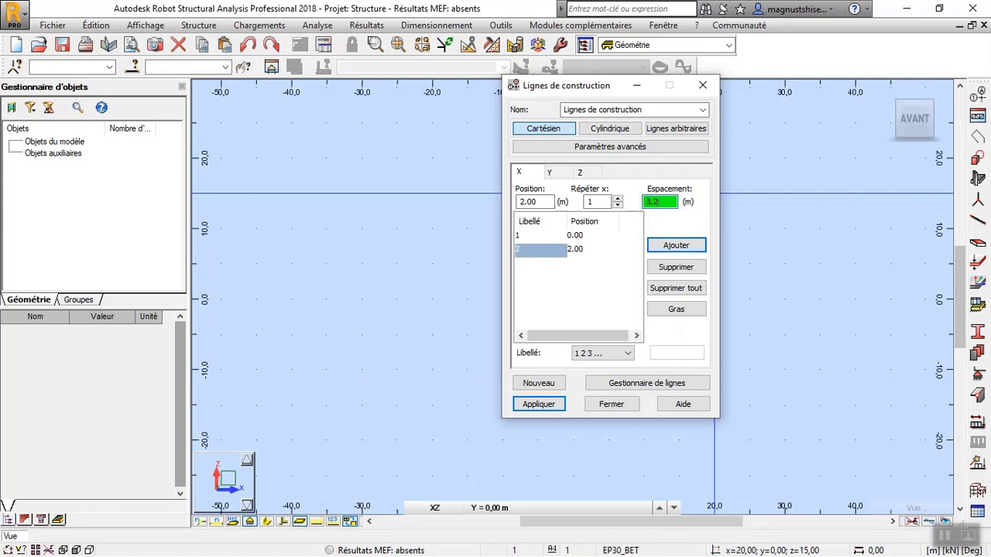
click(534, 235)
click(688, 247)
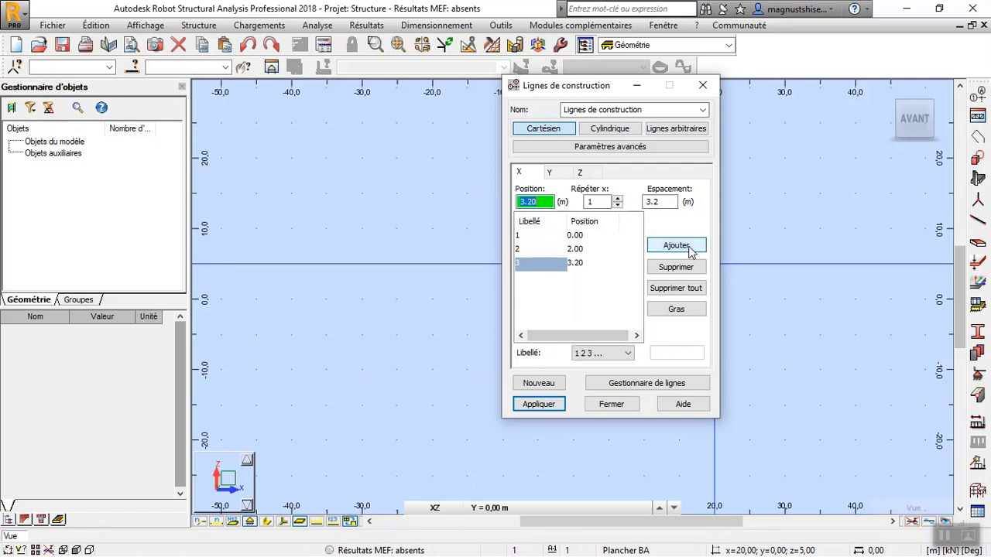
Define construction lines along Y at 0.00 and 2.20 m and label them with letters (A B C ...).
click(549, 174)
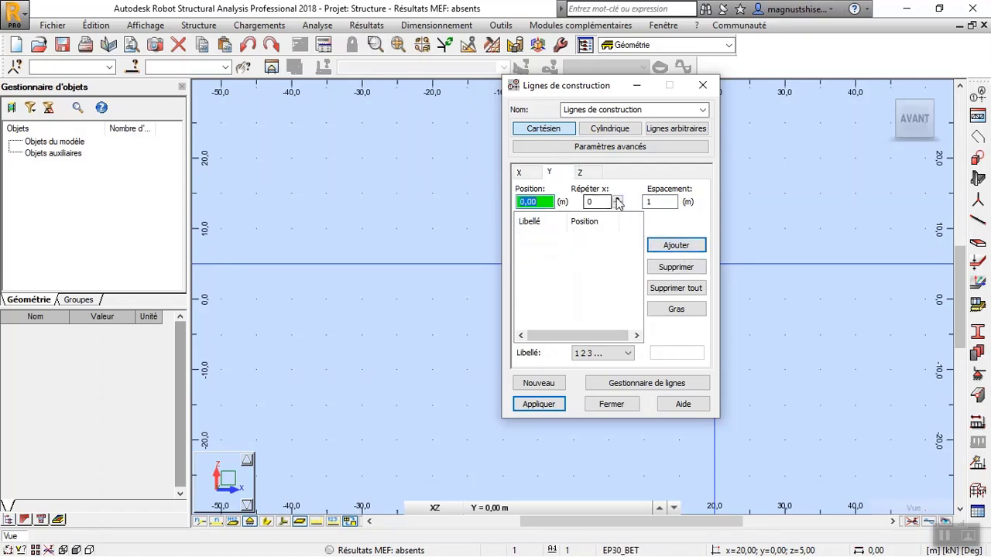
click(618, 198)
drag(658, 202, 640, 202)
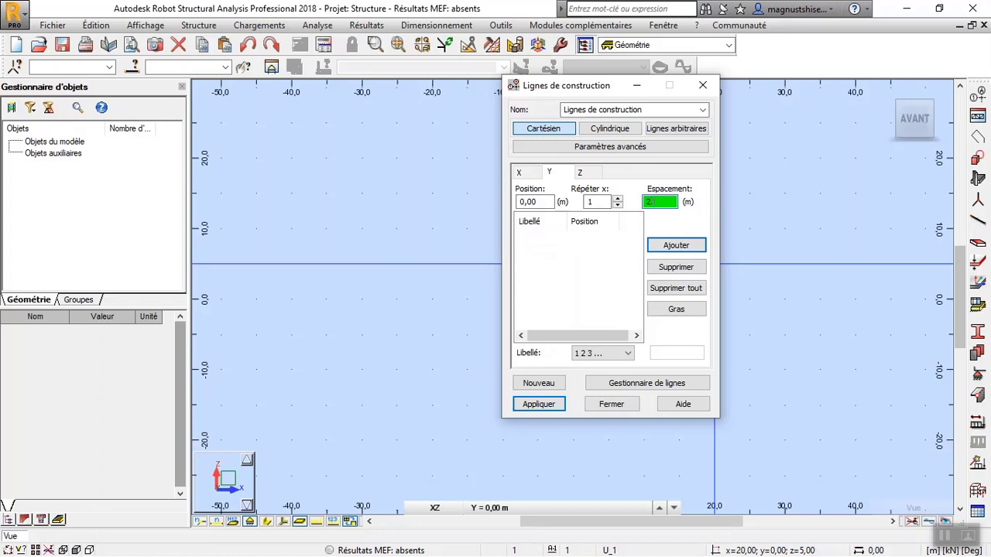
click(672, 246)
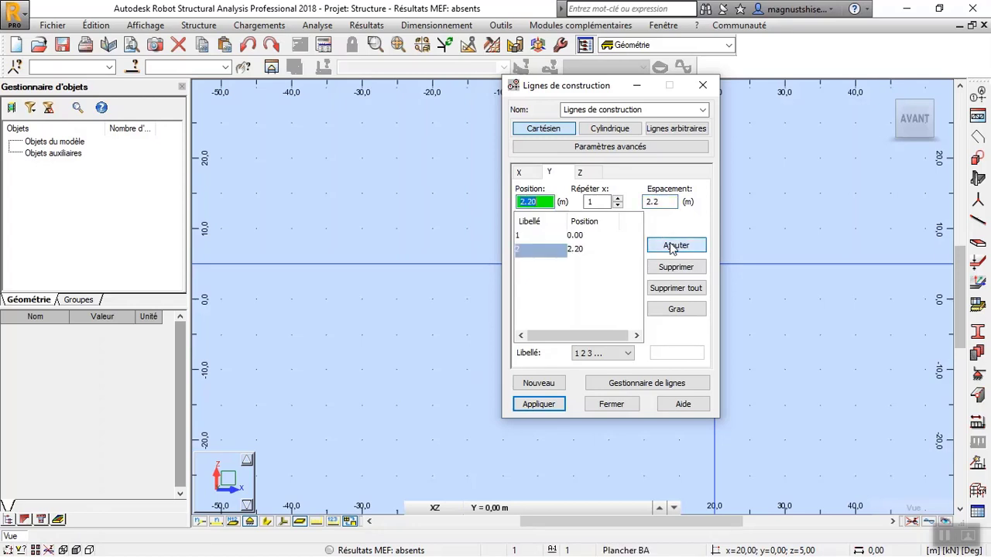
click(618, 355)
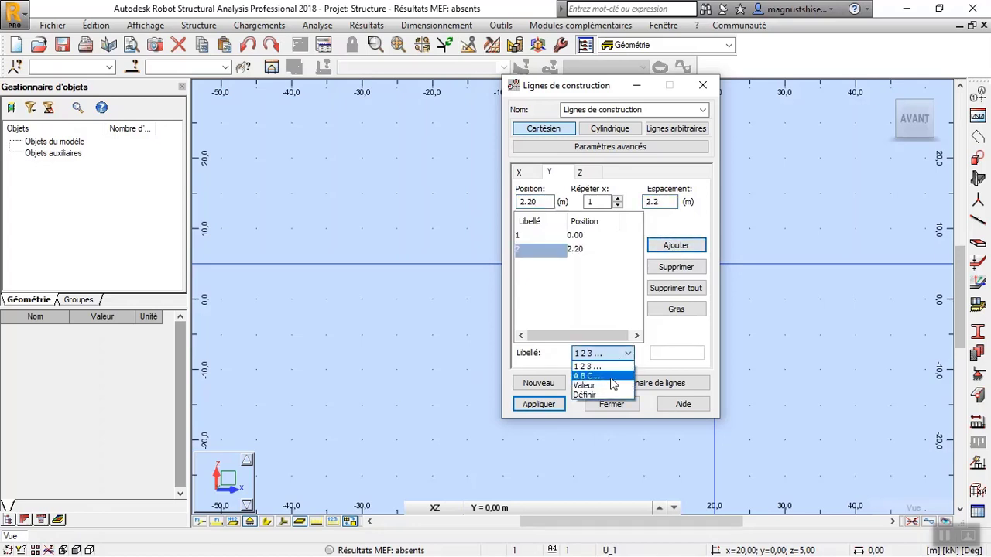
click(616, 385)
Define construction lines along Z at 0.00, 1.50 and 3.00 m, using a spacing of 1.5 m.
click(590, 175)
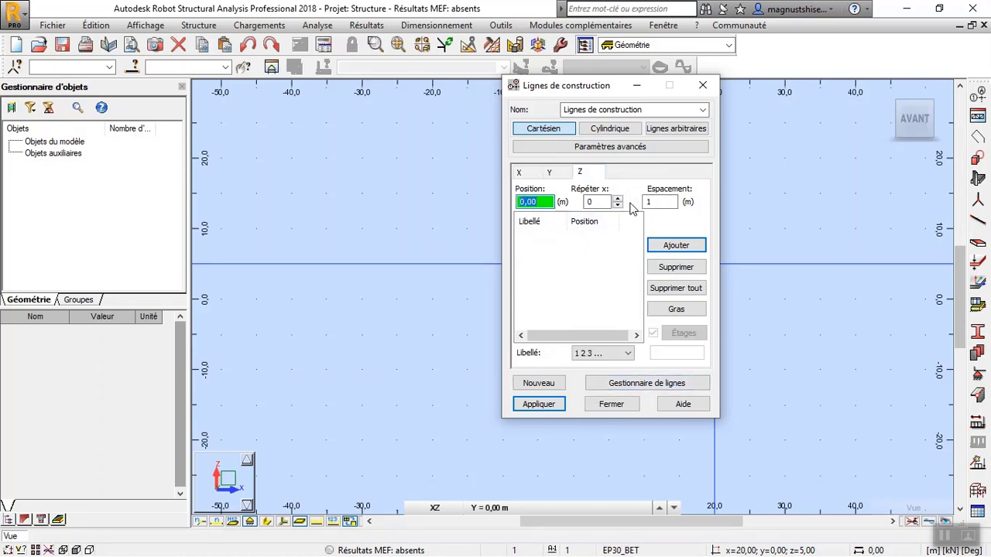
key(Tab)
text(1)
key(Tab)
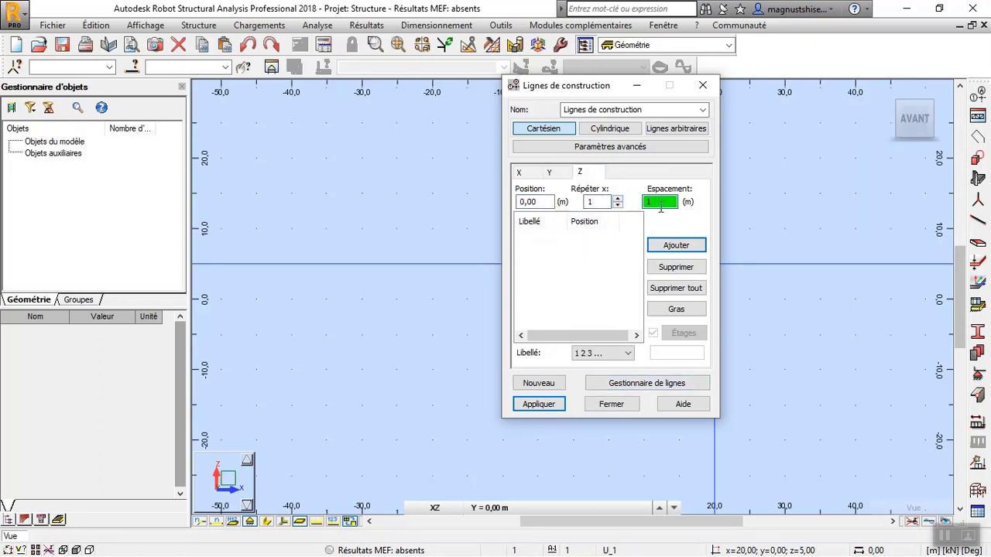
text(1.5)
click(676, 244)
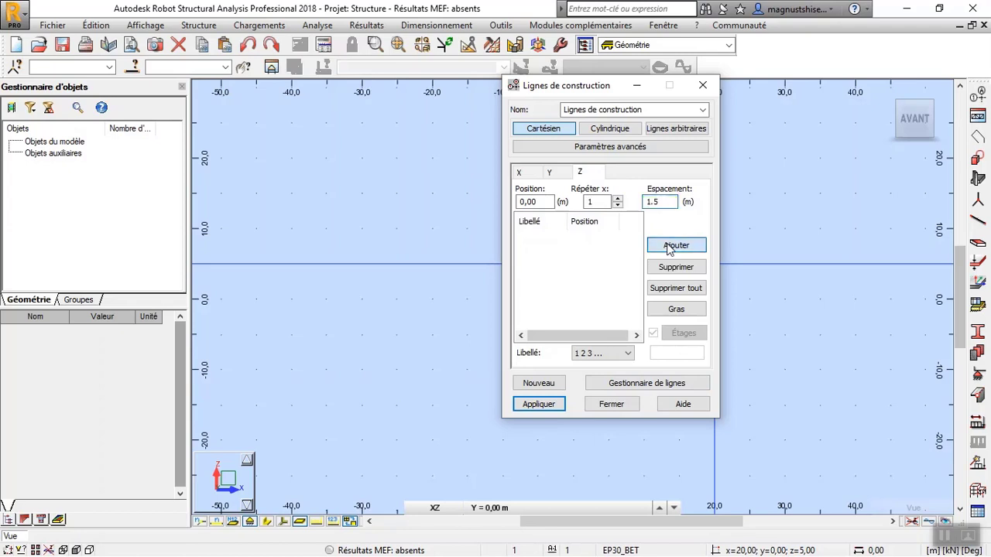
double_click(661, 200)
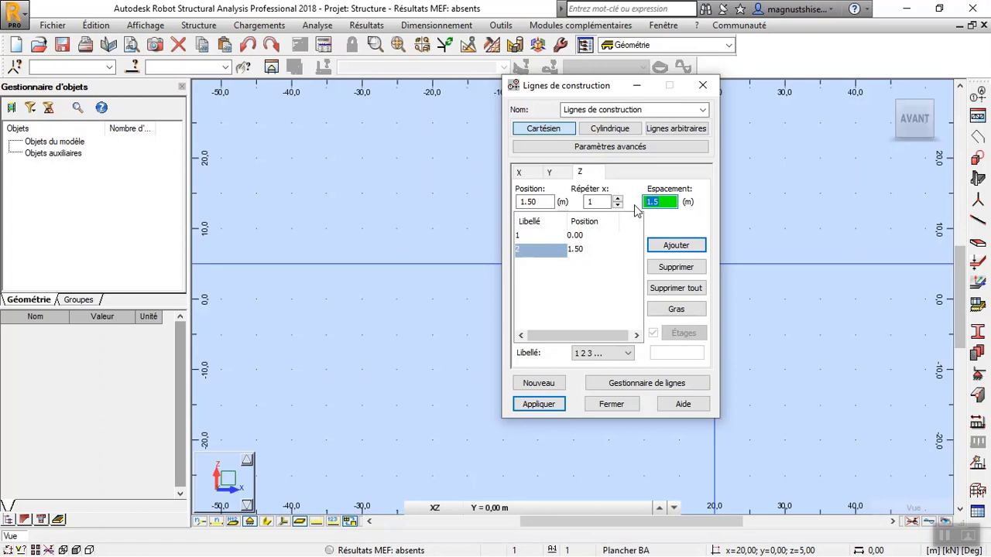
click(654, 246)
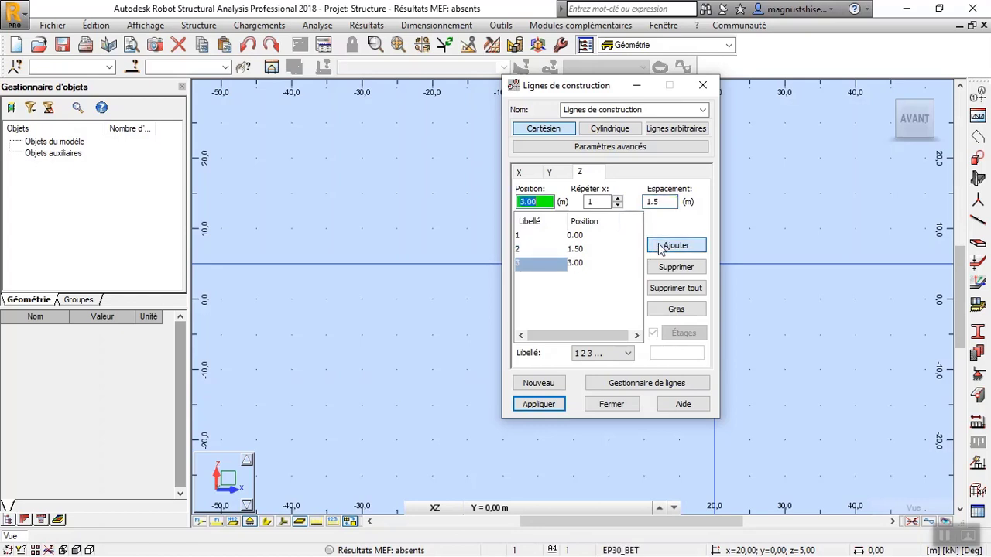
Label the Z construction lines by value (Valeur) and apply the complete grid to the model.
click(628, 353)
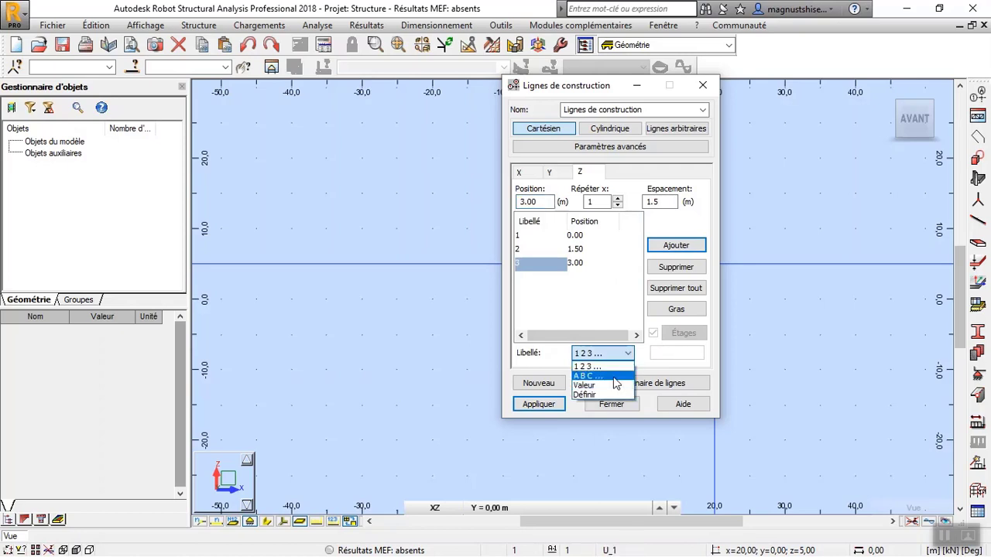
click(615, 379)
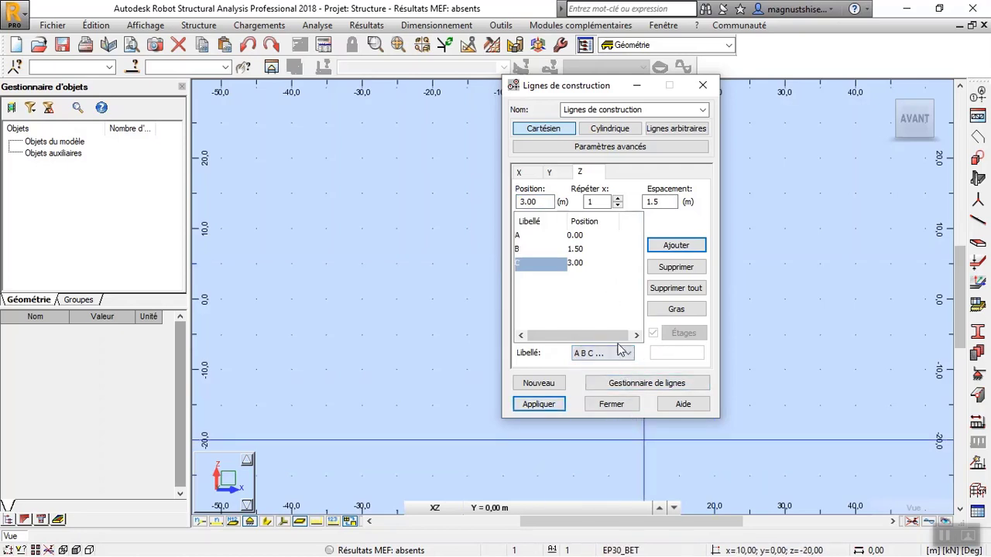
click(621, 355)
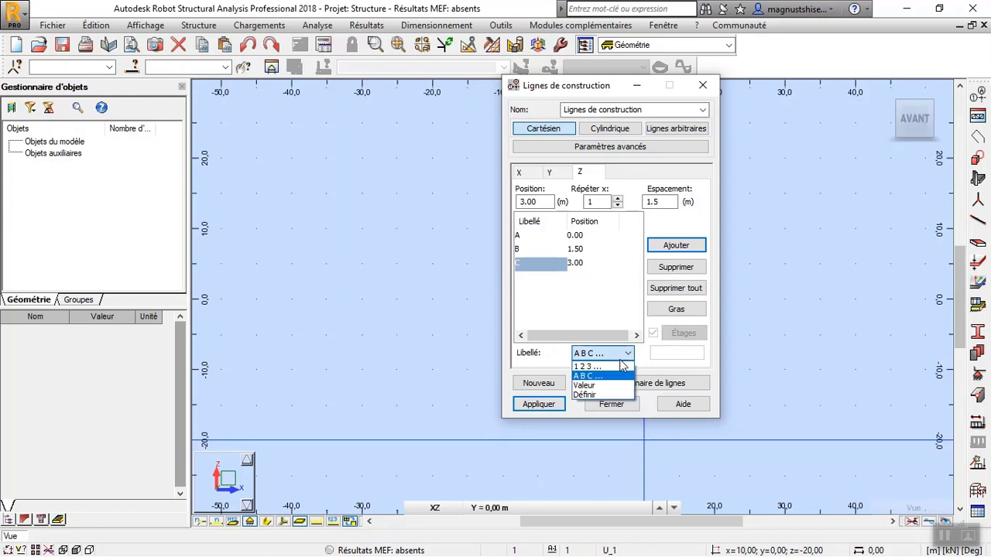
click(614, 385)
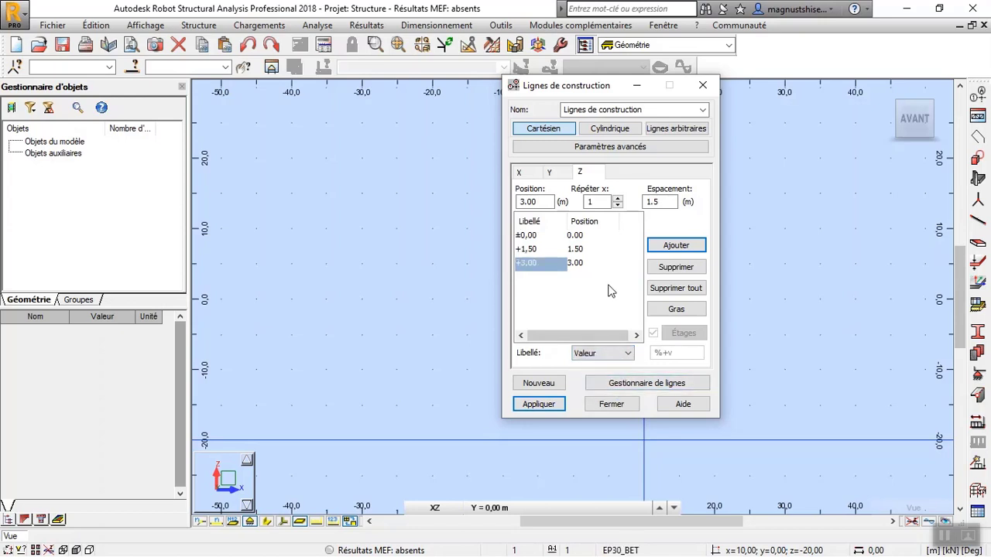
click(539, 403)
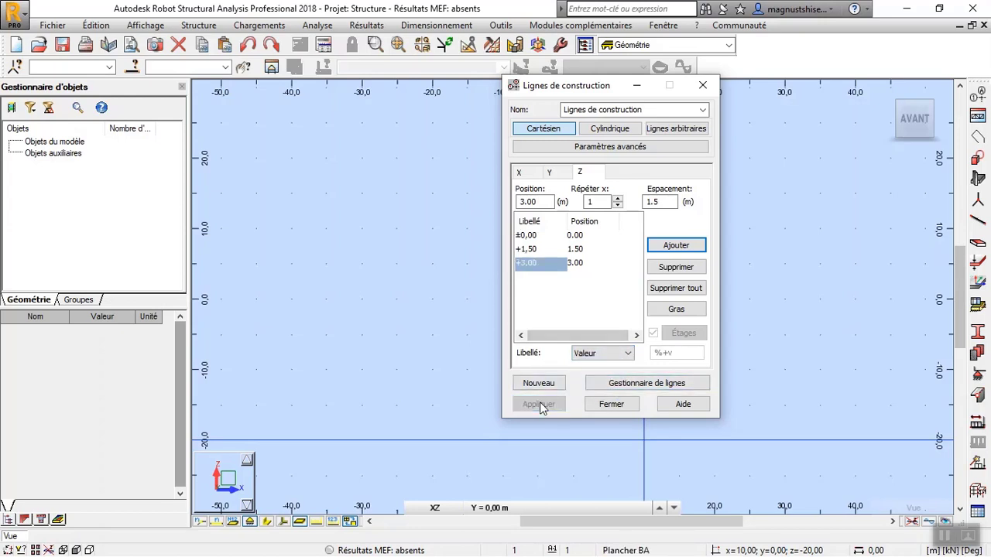
click(624, 408)
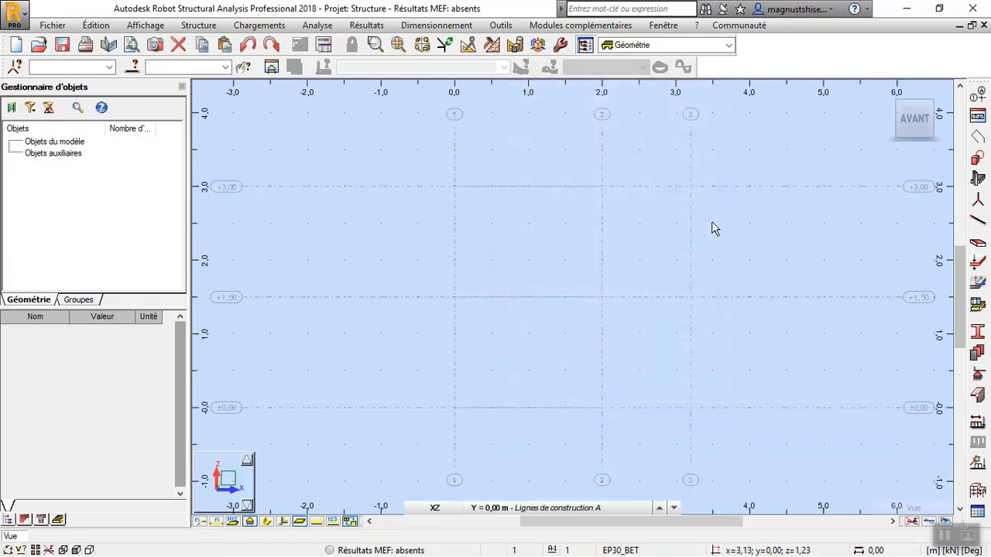
click(896, 96)
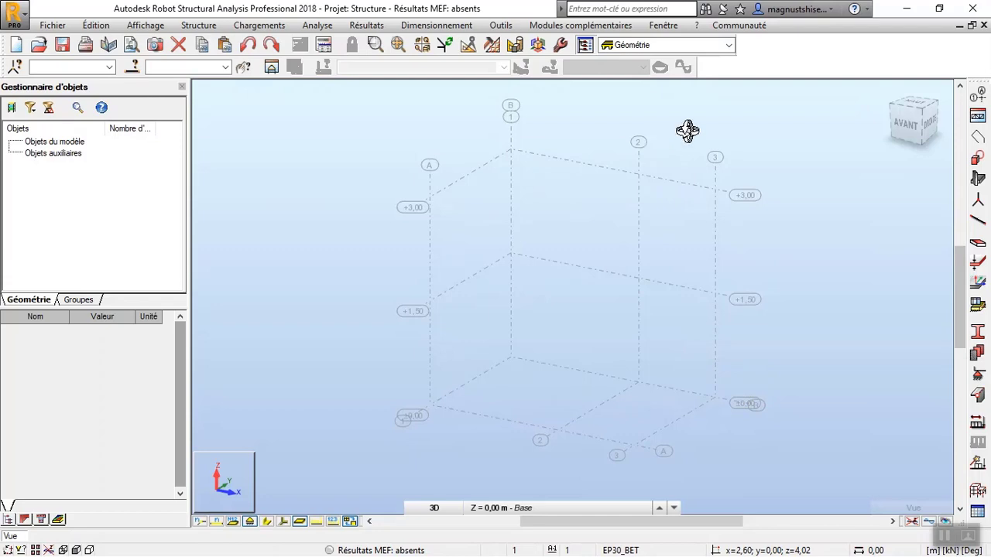
Add the ArcelorMittal (ARCLR) catalogue to the steel and timber section catalogues in the task preferences.
click(500, 26)
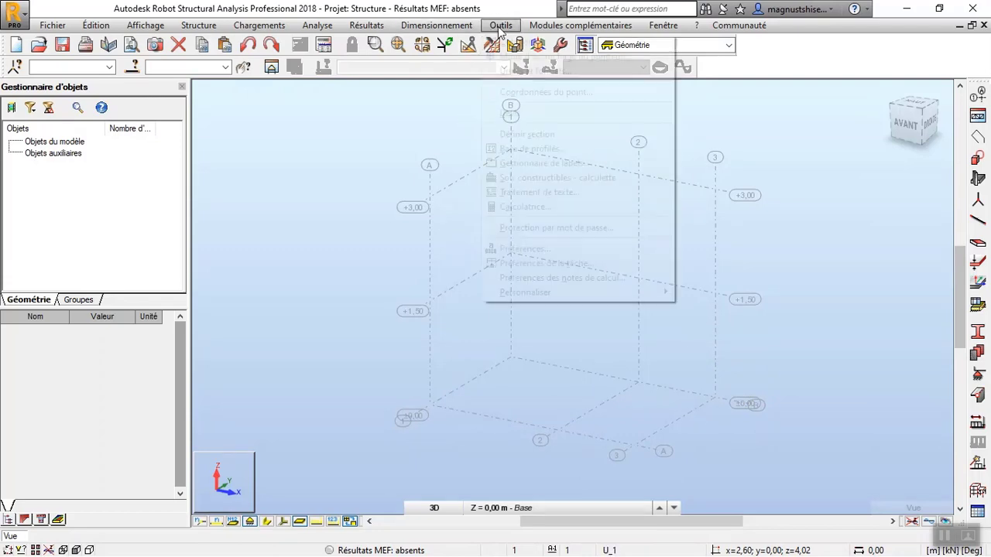
click(577, 263)
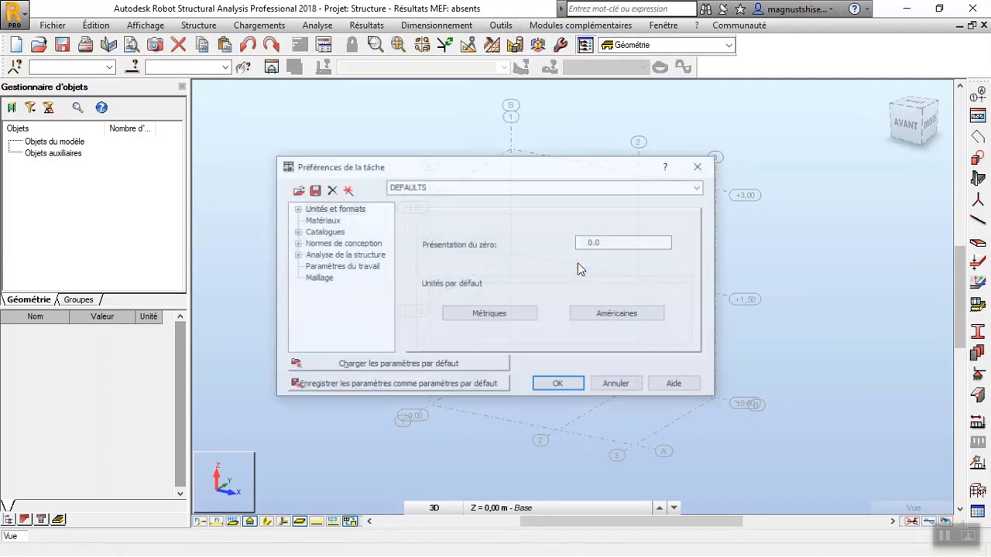
click(295, 231)
click(358, 243)
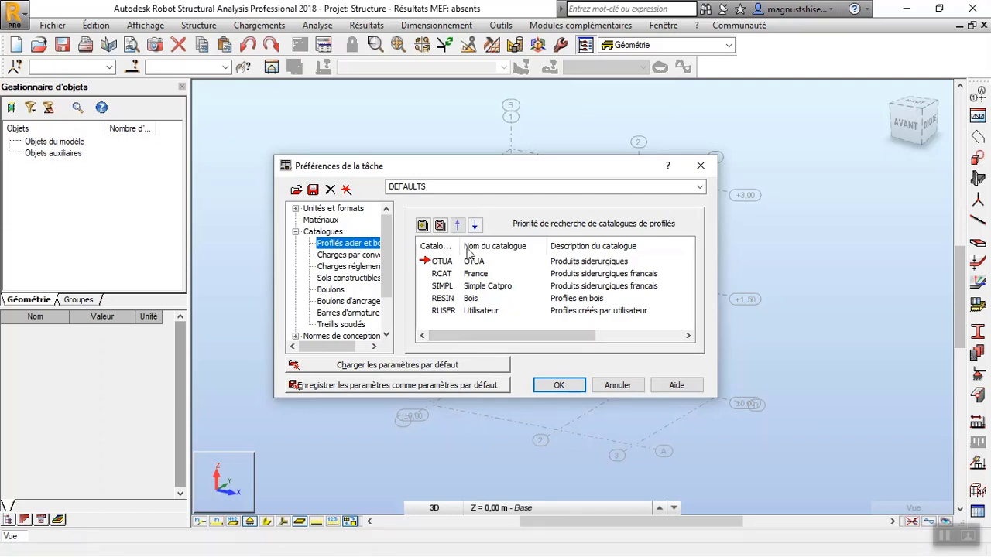
click(425, 226)
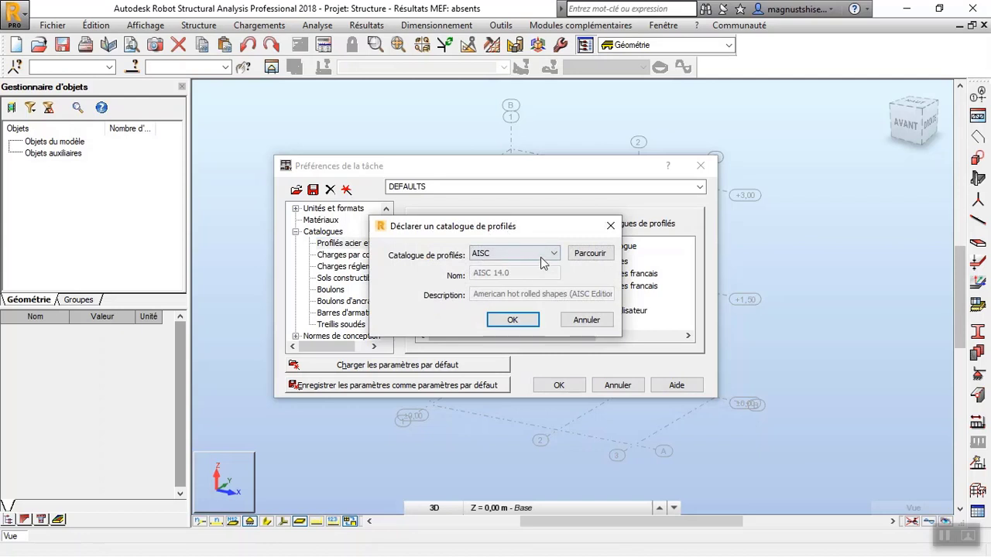
click(544, 256)
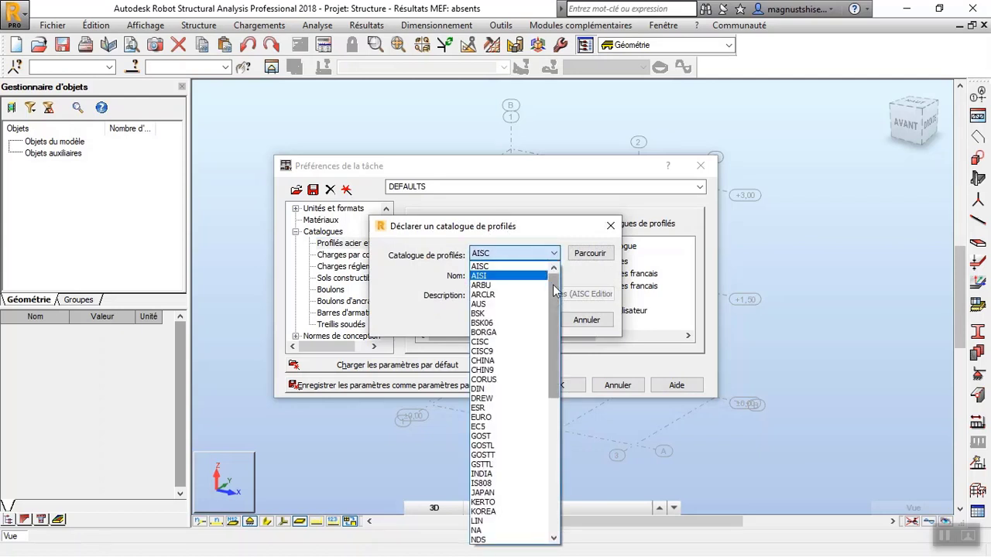
click(494, 296)
click(504, 322)
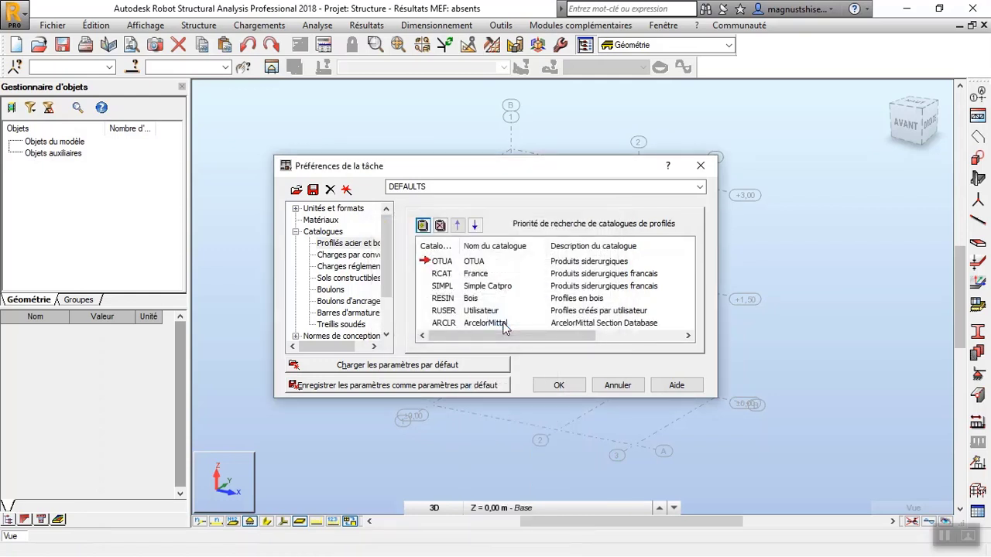
Raise the ArcelorMittal catalogue to second search priority, just below OTUA, and save the preferences as defaults.
click(450, 325)
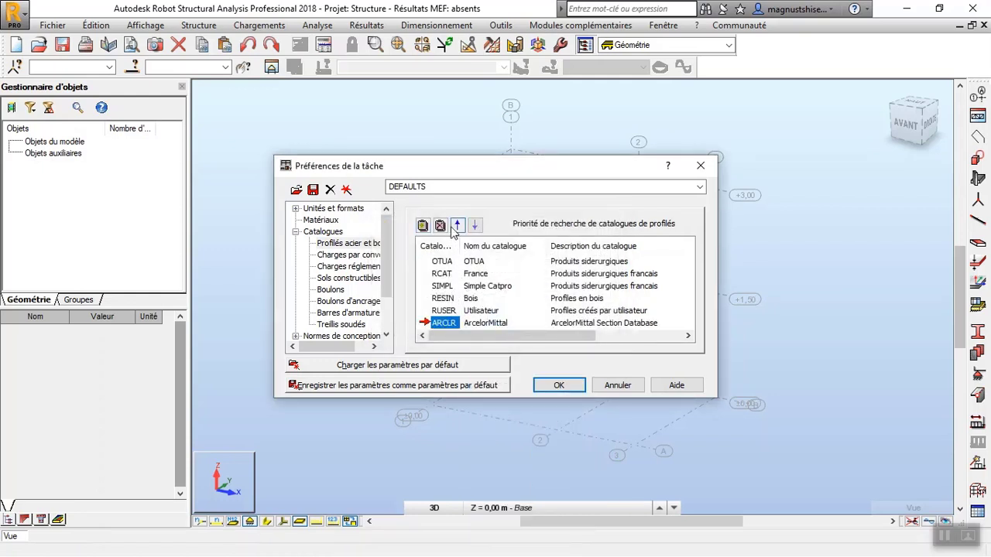
click(457, 225)
click(457, 226)
click(457, 225)
click(457, 225)
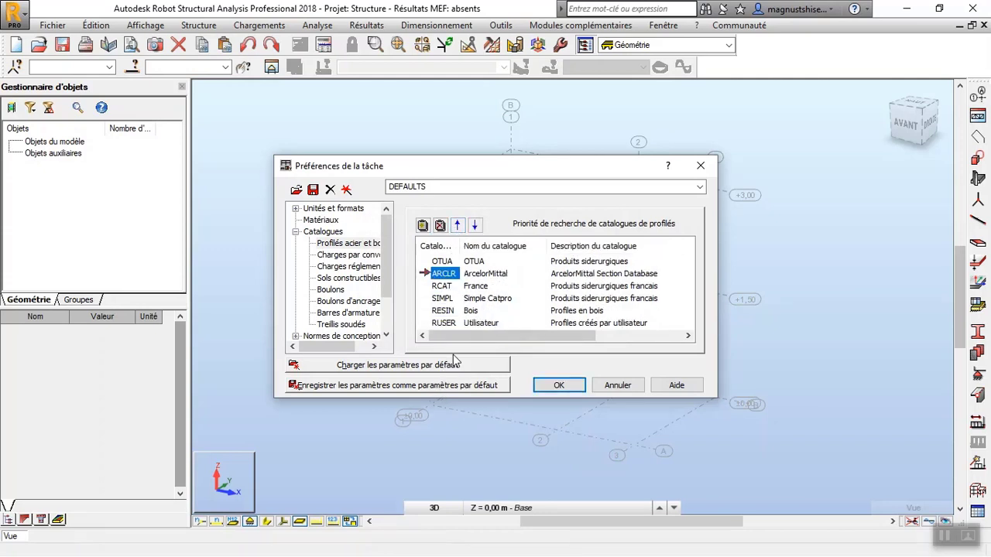
click(435, 385)
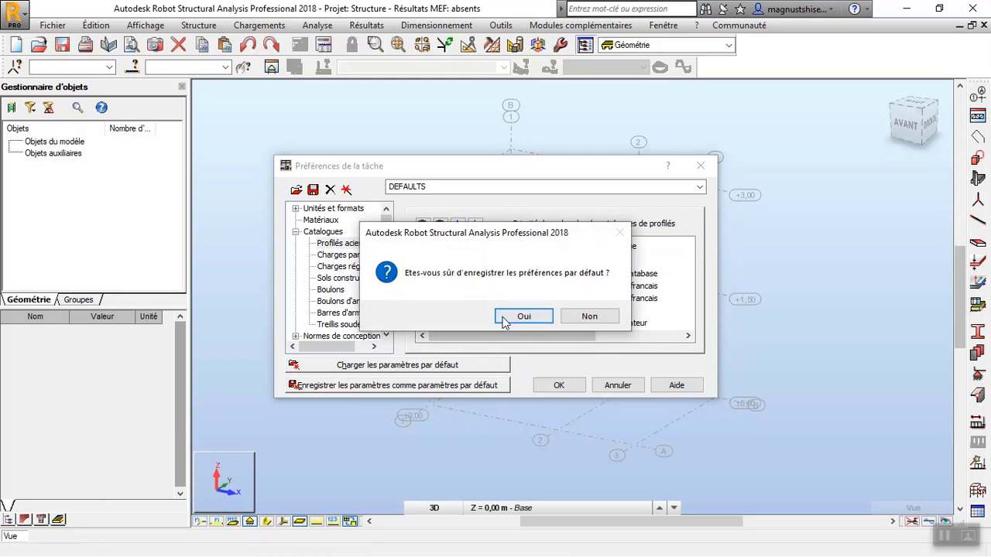
click(523, 317)
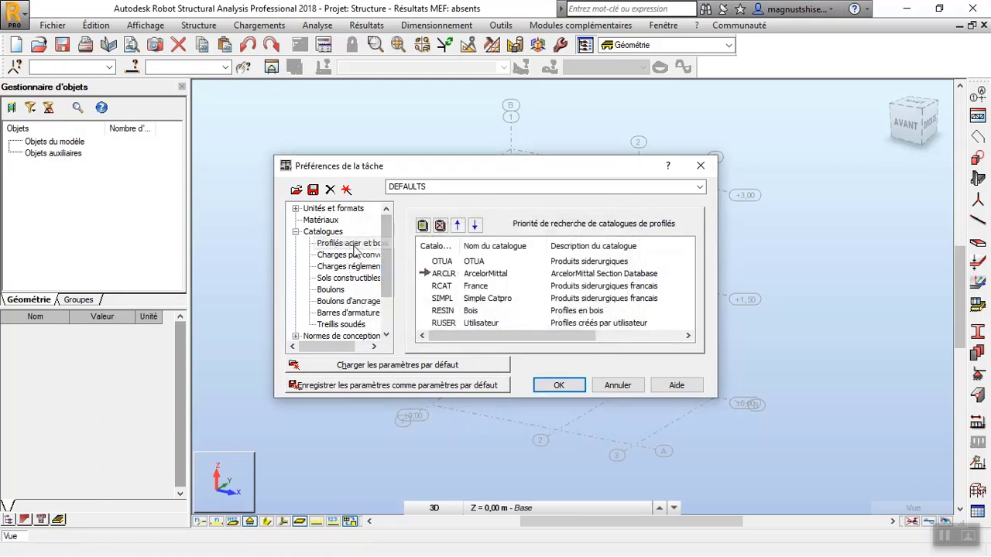
click(295, 232)
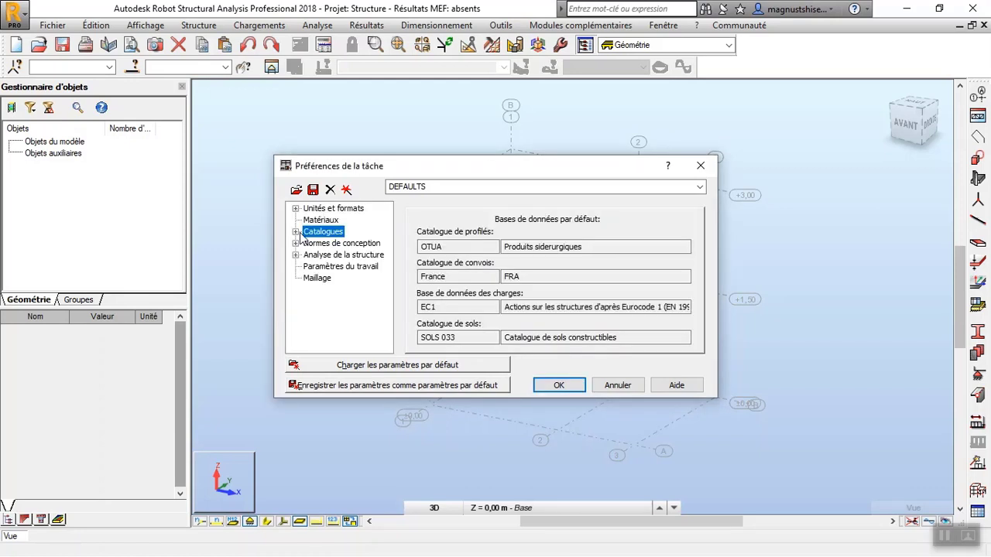
Set the design code for steel and aluminium structures to NF EN 1993-1:2005/NA:2007/AC:2009.
click(327, 244)
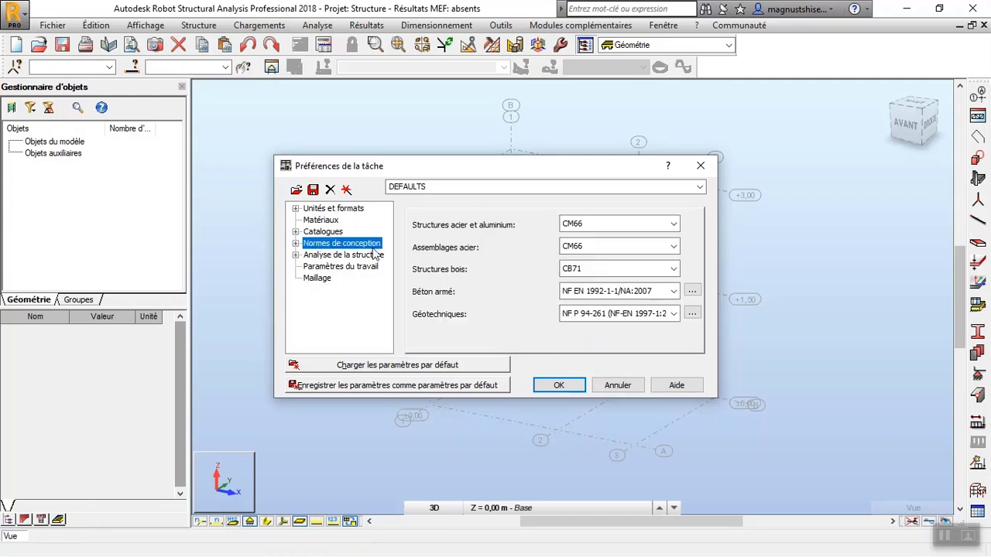
click(947, 537)
click(653, 223)
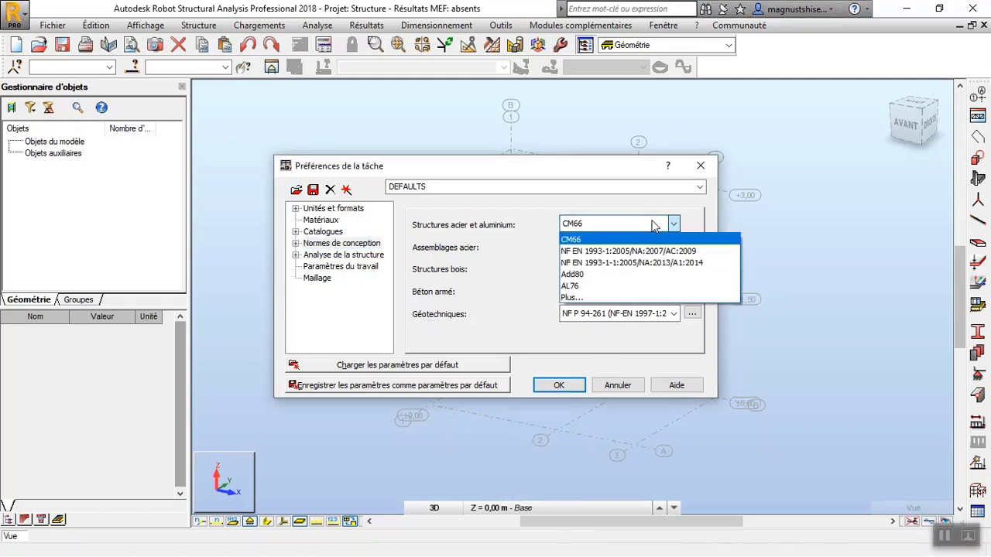
click(647, 251)
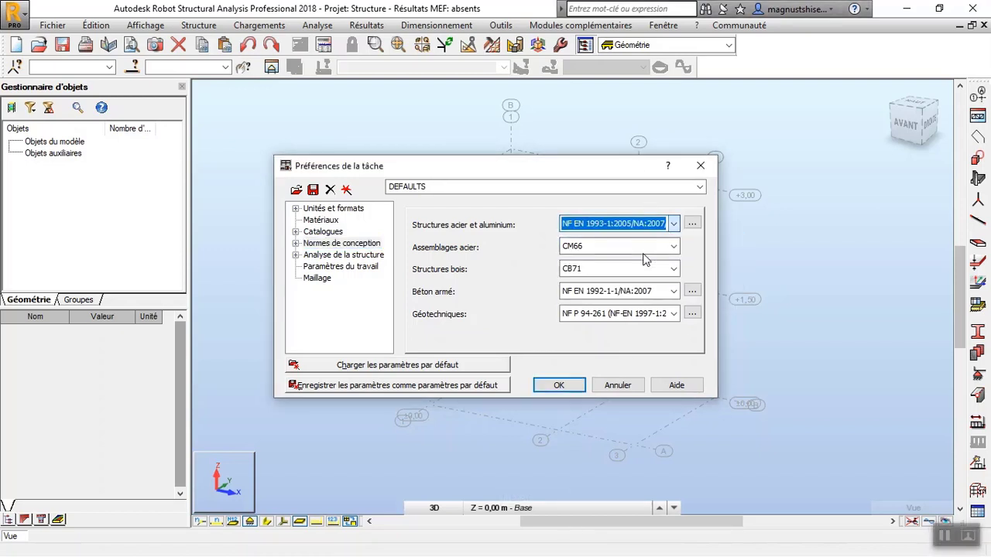
Set the steel connections code to NF EN 1993-1-8:2005/NA:2007/AC:2009 and the timber structures code to NF EN 1995-1:2005/NA:2010/A2:2014.
click(649, 248)
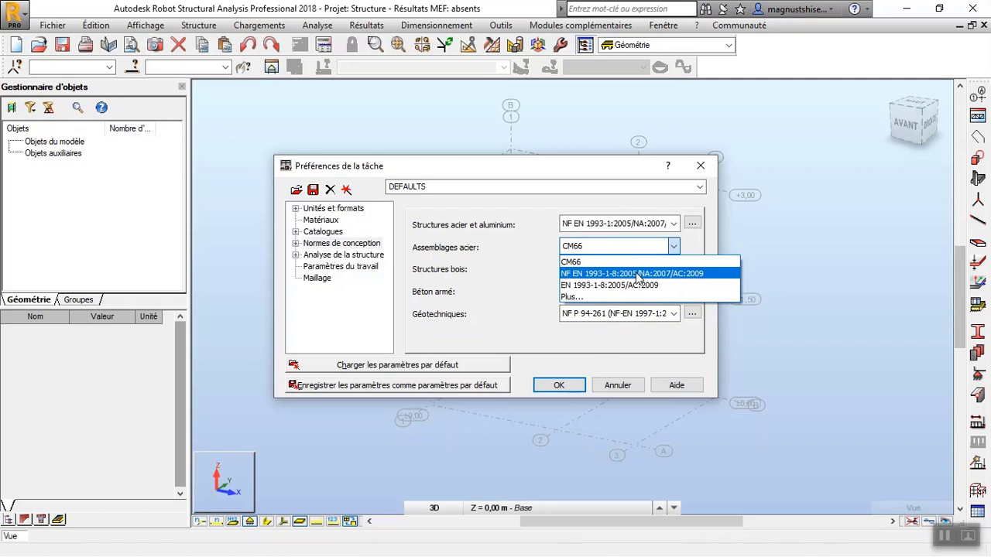
click(637, 274)
click(649, 269)
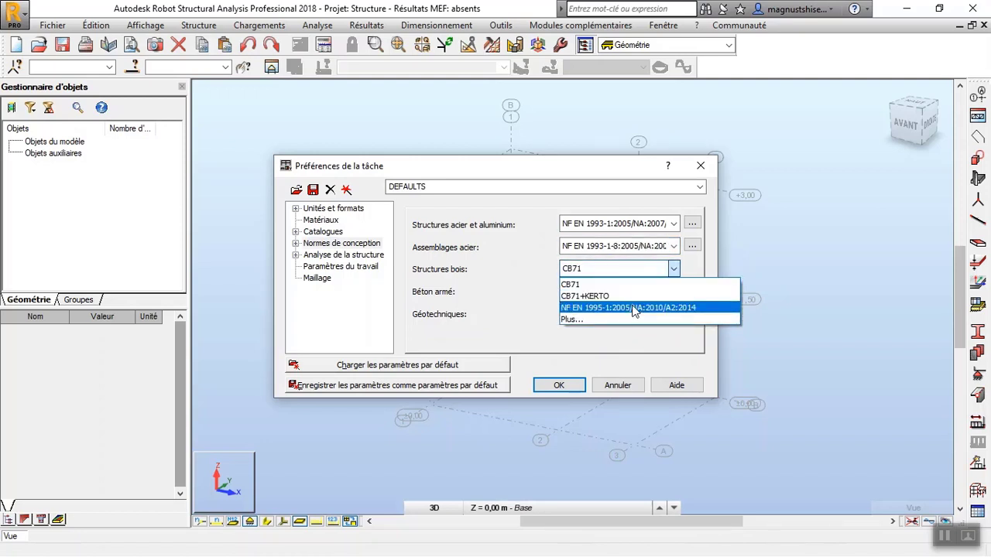
click(633, 309)
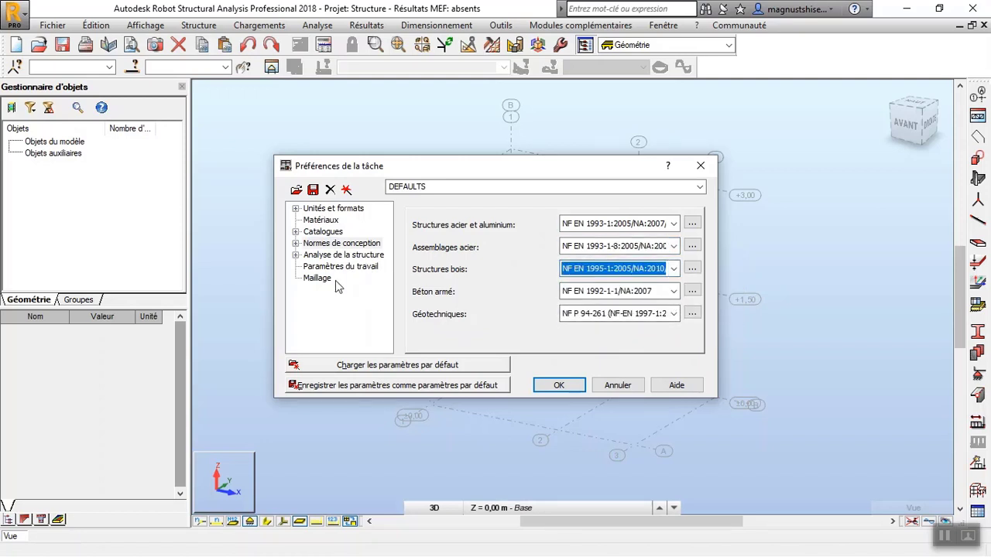
Set the load combination code (Pondérations) in the design codes' load settings to NF EN 1990/NA Décembre 2011.
click(294, 243)
click(328, 258)
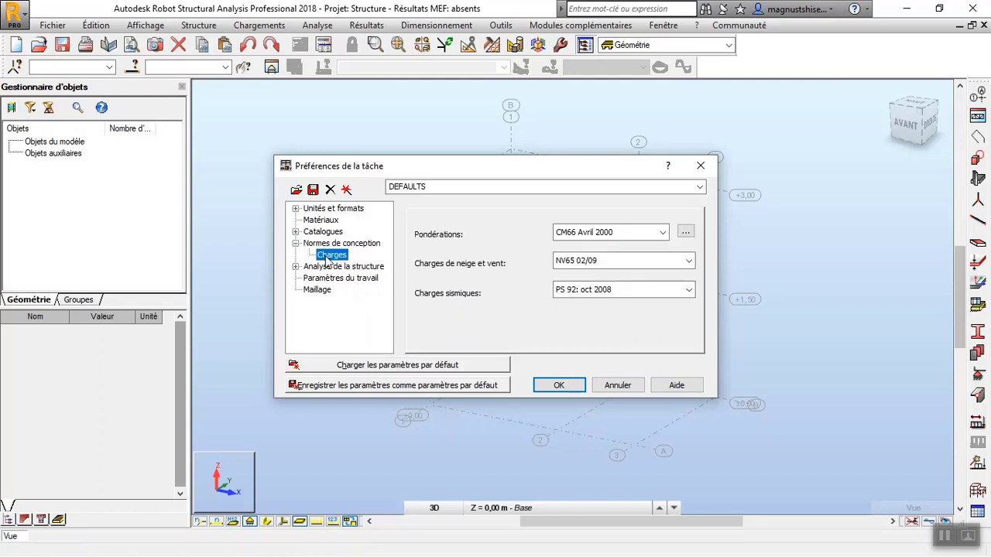
click(663, 233)
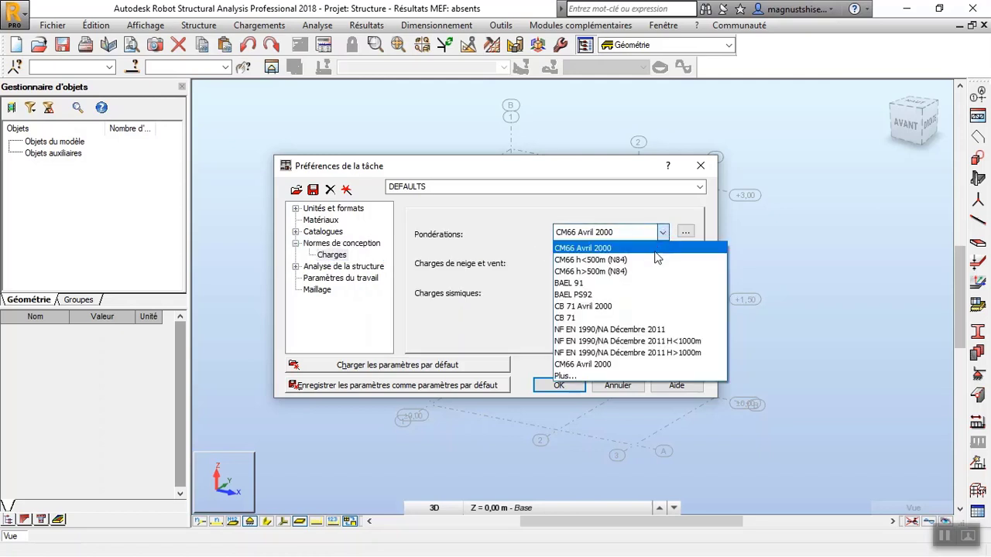
click(632, 329)
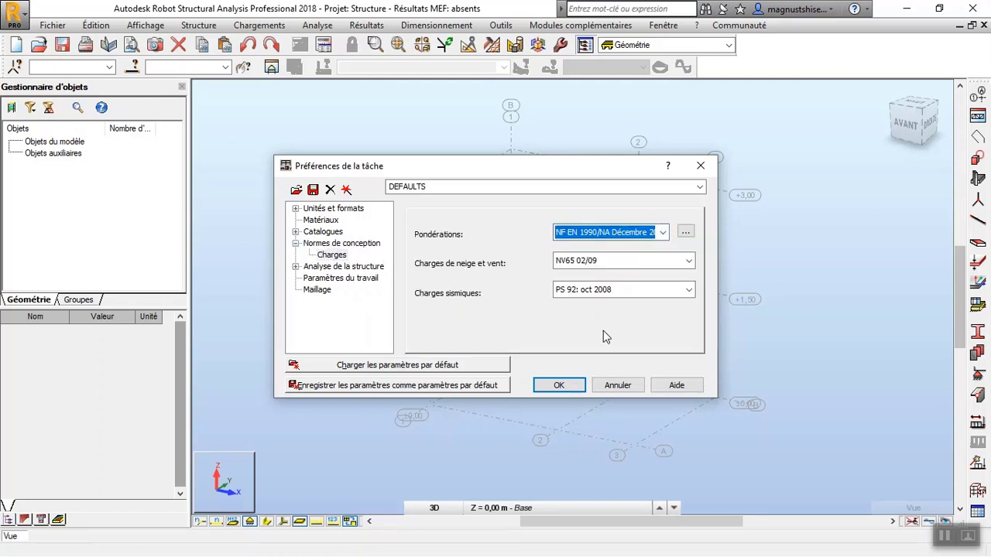
Save the task preferences as default parameters and accept them for the project.
click(470, 384)
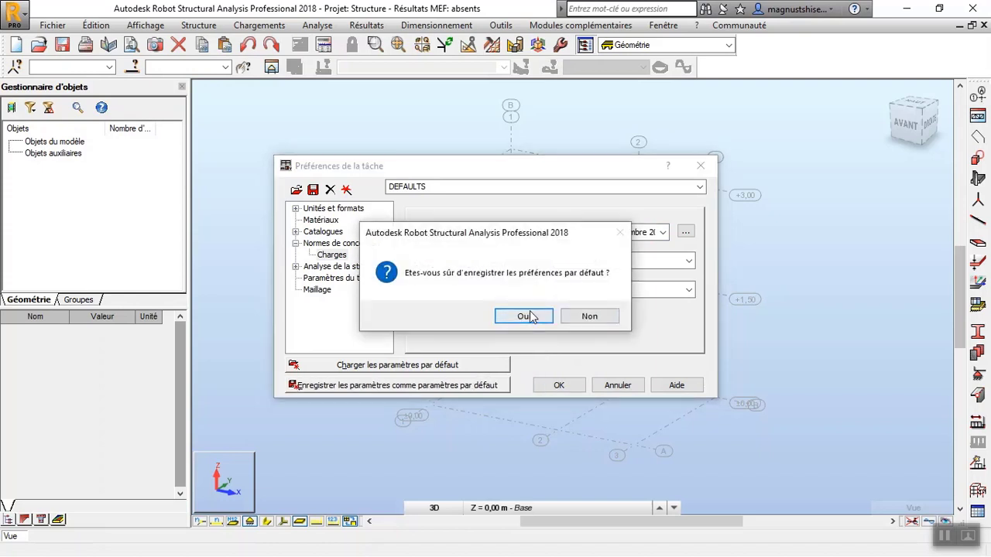
click(524, 317)
click(558, 386)
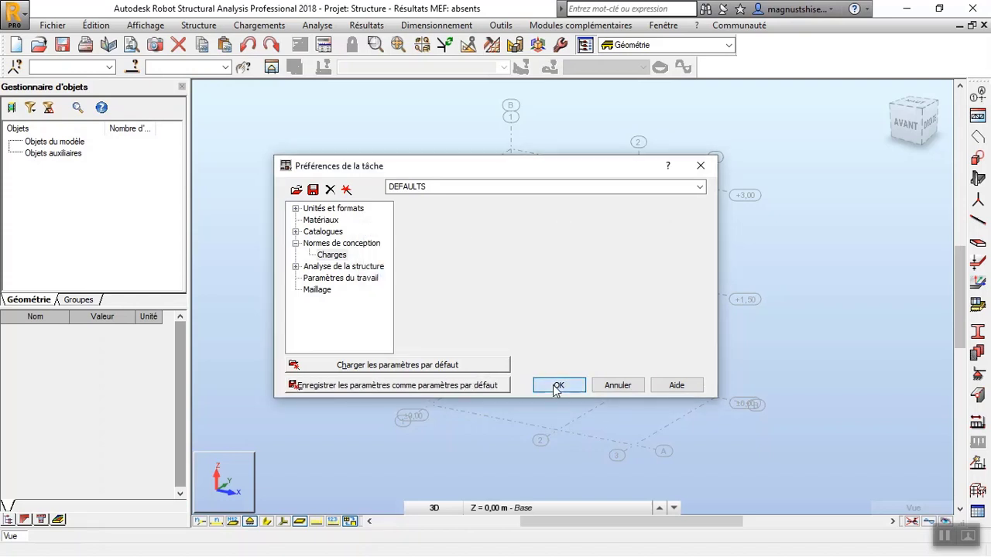
click(532, 324)
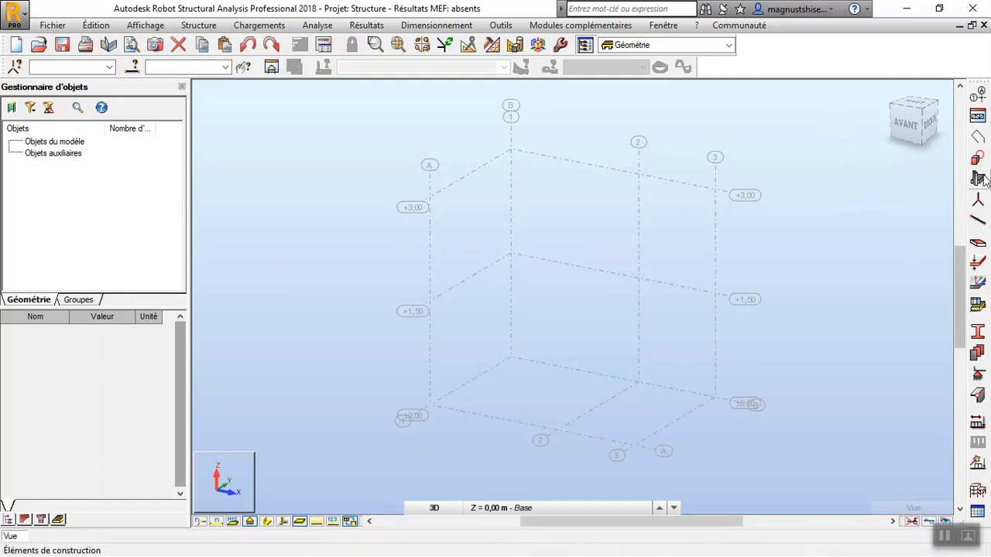
Delete all unused sections from the project's section list (Profilés).
click(976, 331)
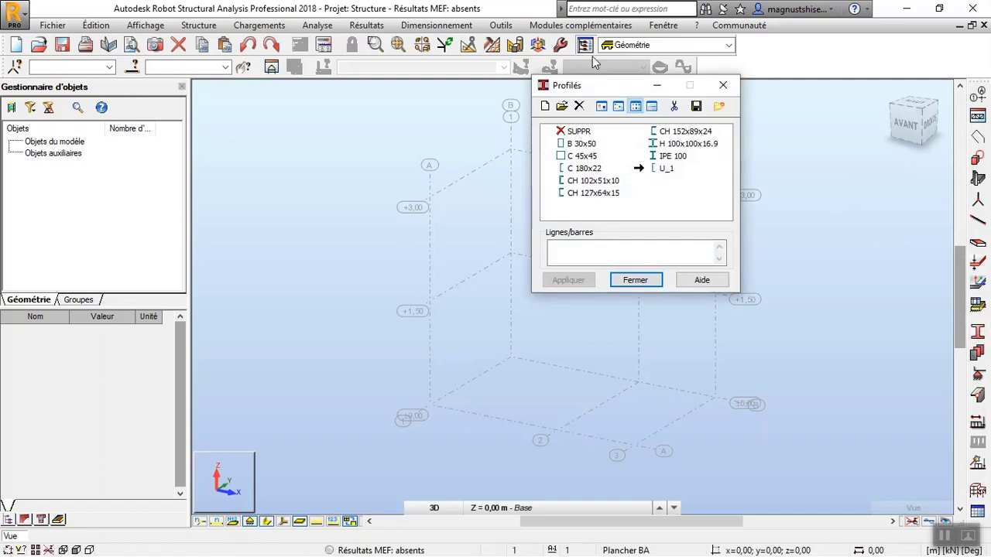
click(666, 169)
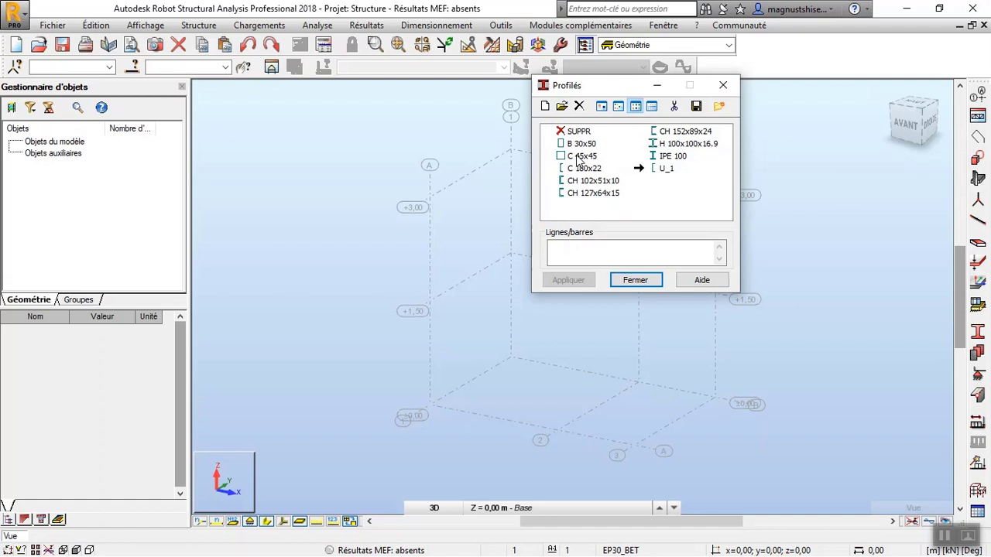
click(655, 205)
click(674, 106)
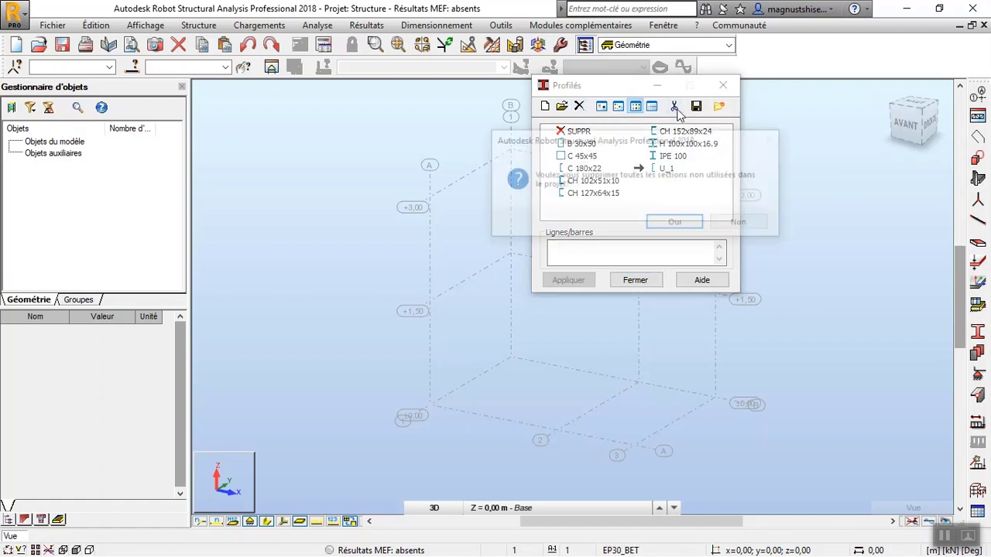
click(676, 224)
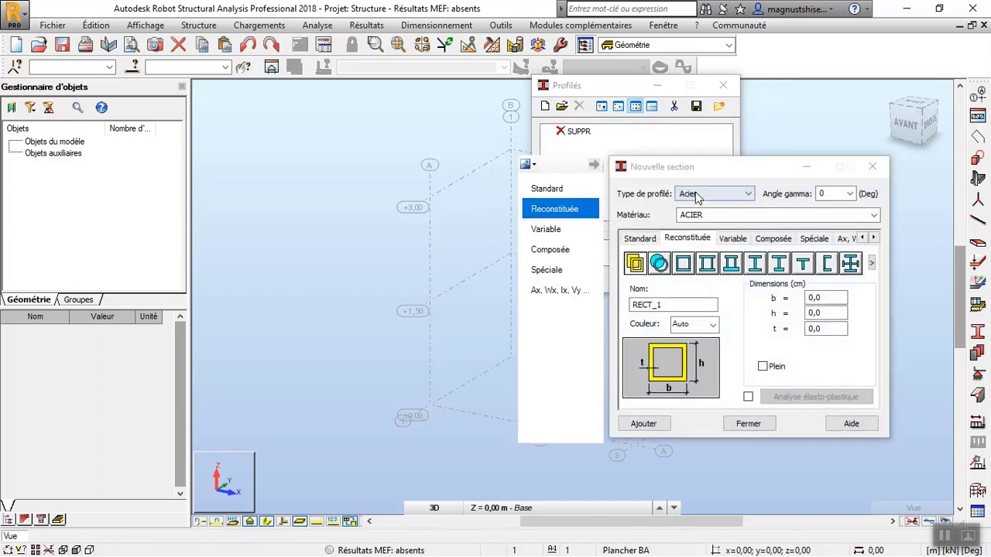
Start defining a new steel section with ACIER as its material.
drag(691, 168, 625, 142)
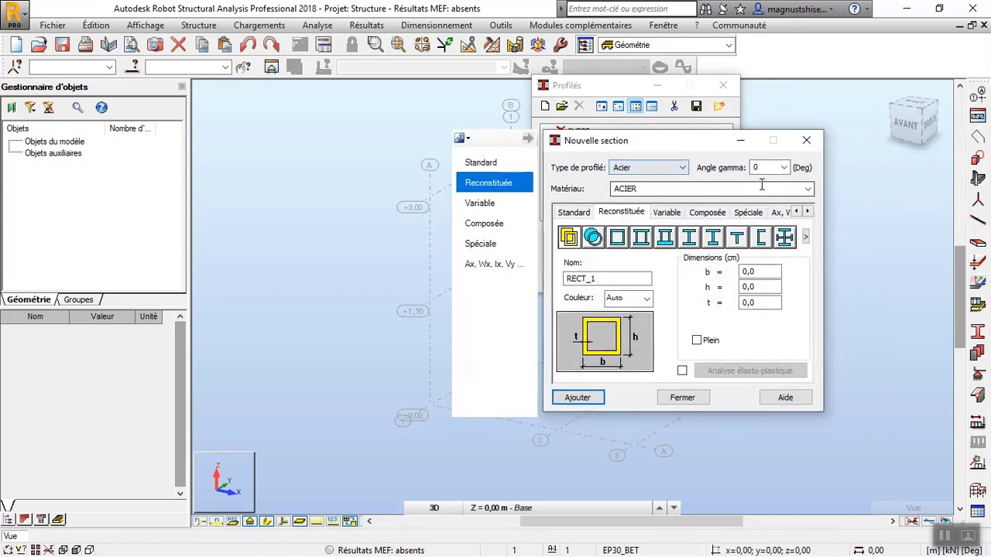
click(808, 190)
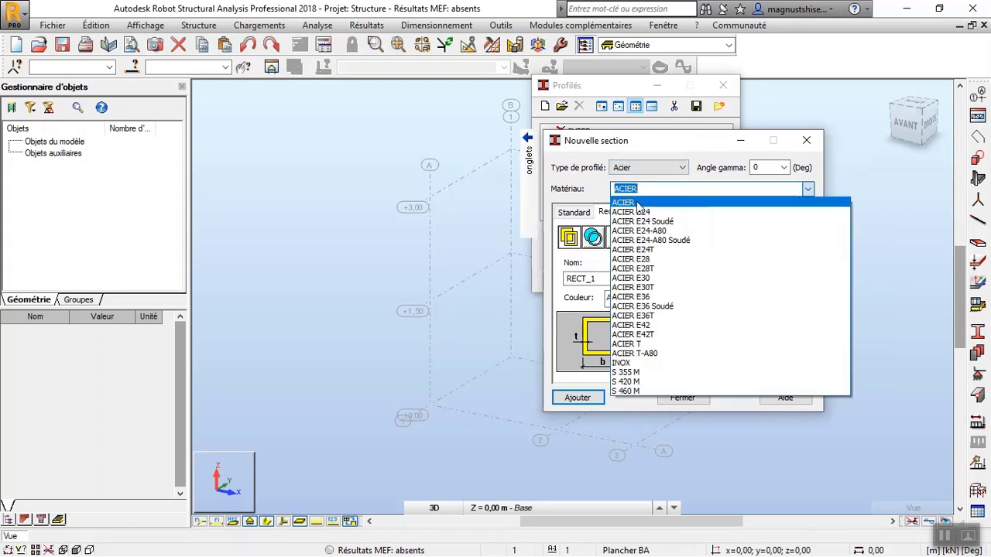
click(638, 204)
click(646, 188)
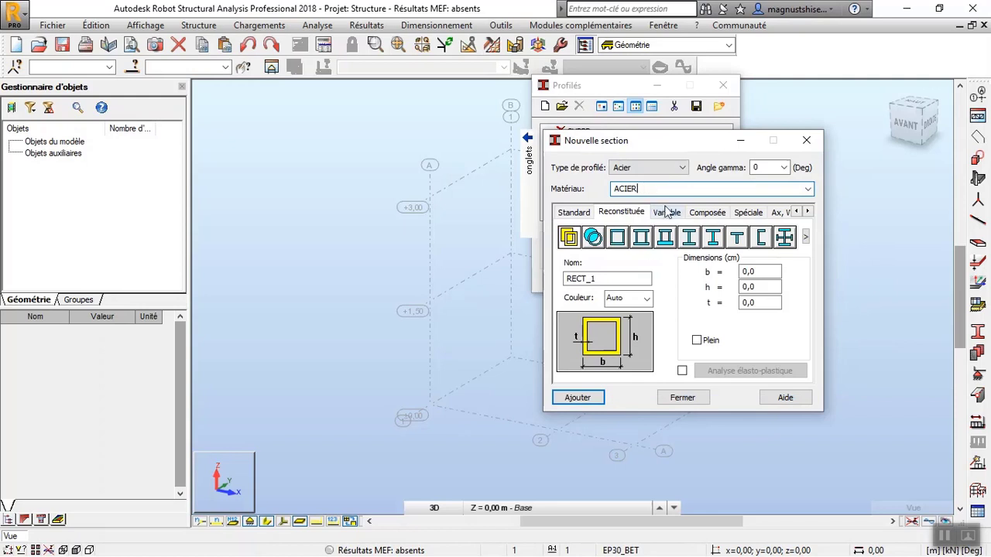
Add the standard section C 180x22 from the C family of the ArcelorMittal database.
click(573, 213)
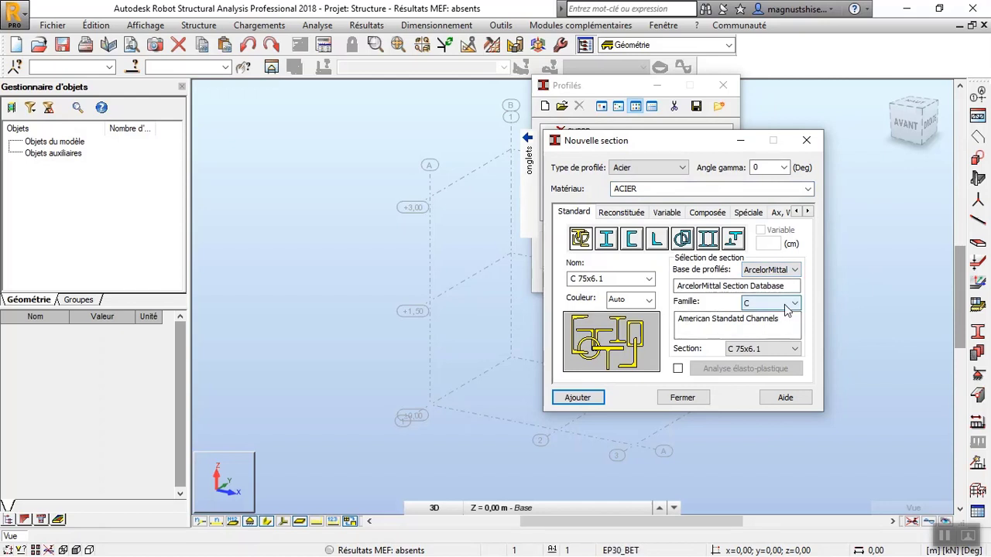
click(771, 305)
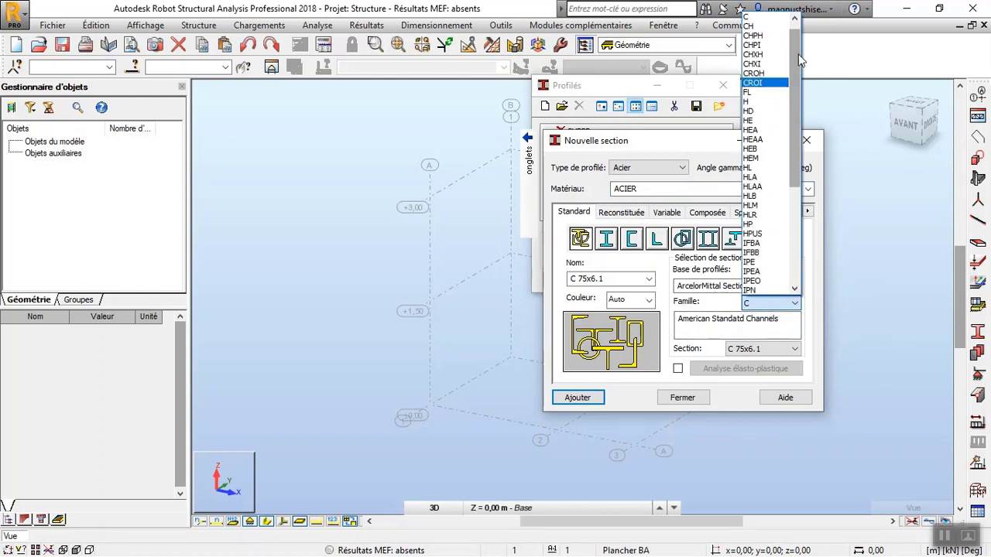
scroll(780, 28, up, 1)
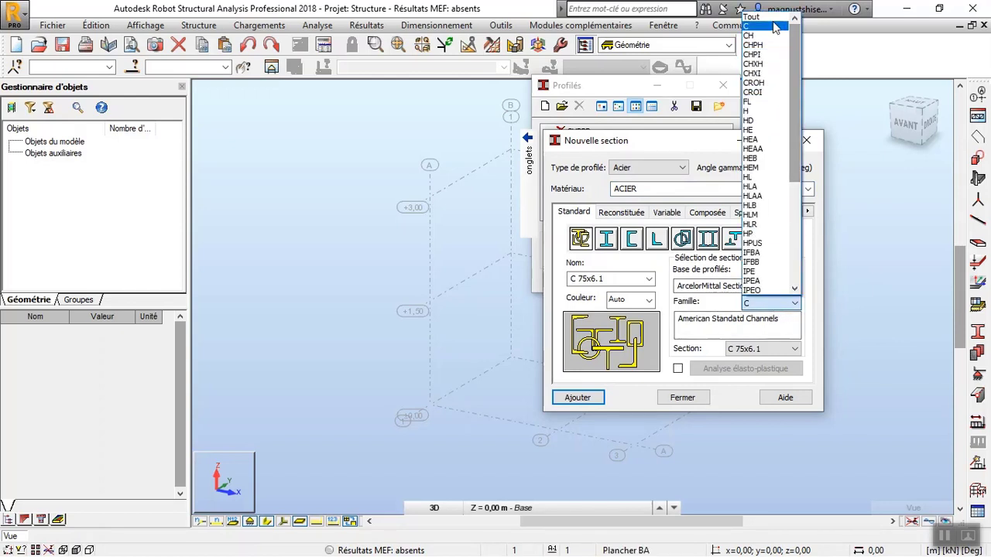
click(774, 28)
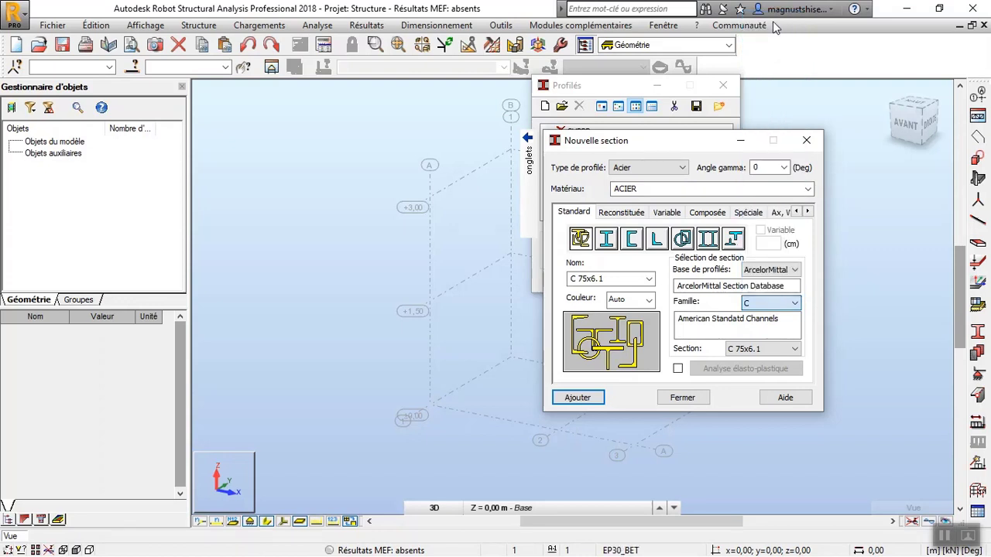
click(776, 353)
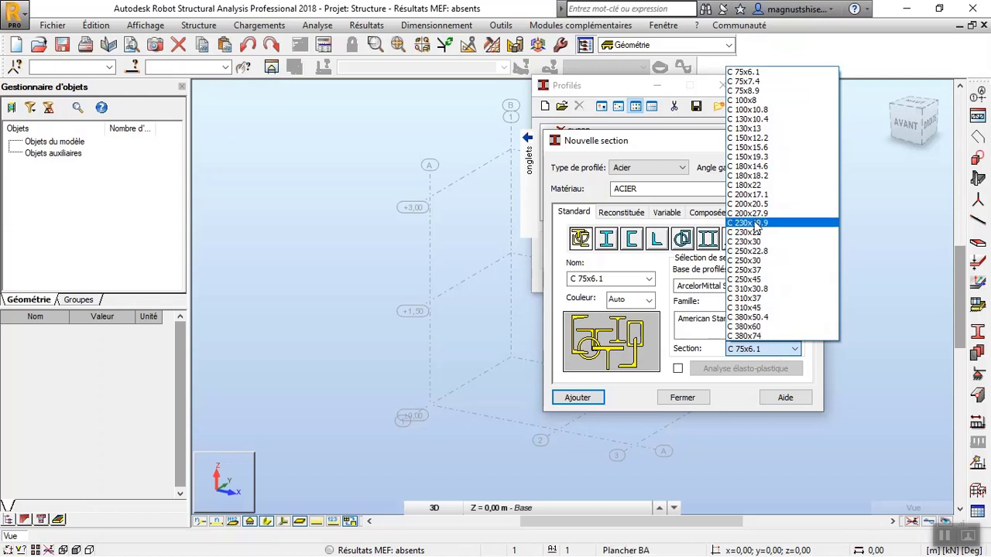
click(770, 186)
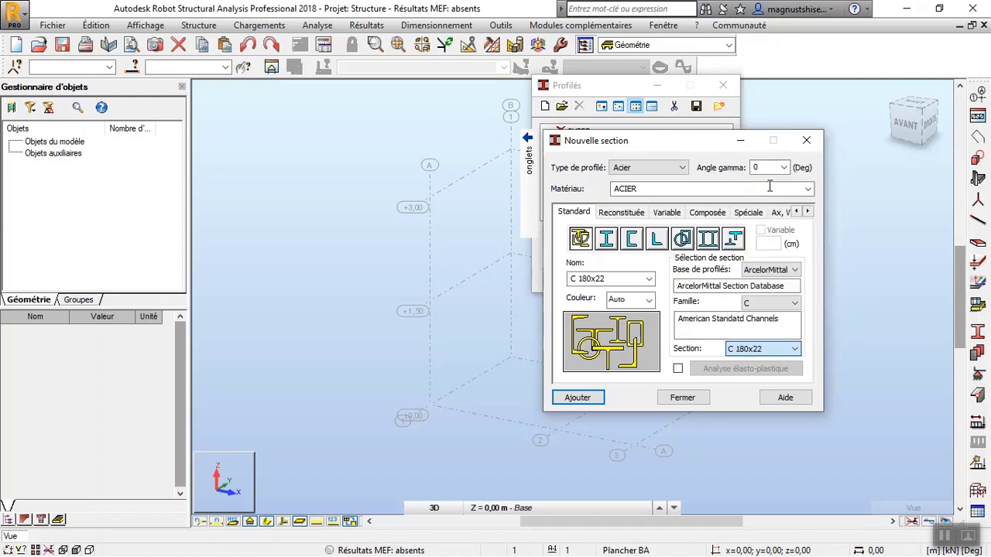
click(579, 398)
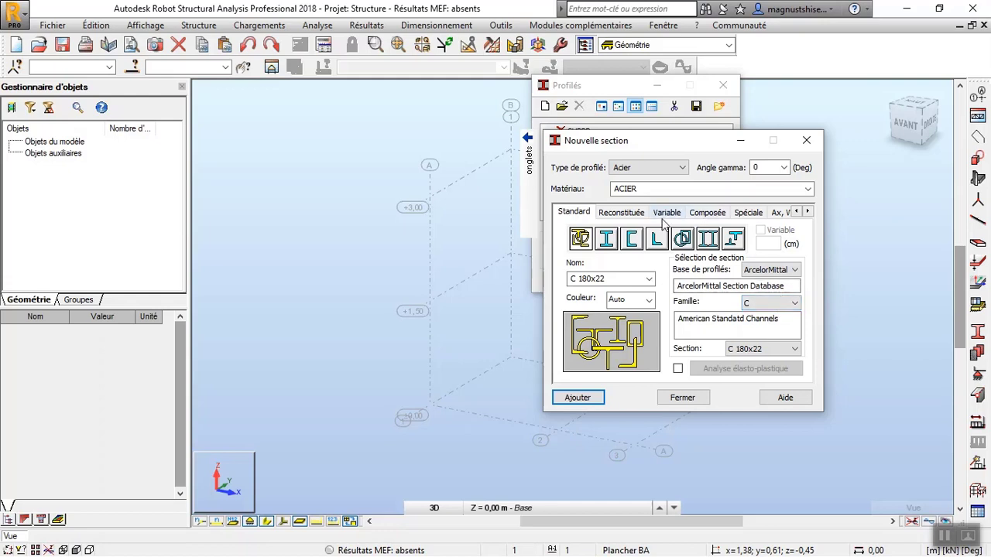
Add the standard section H 100x100x16.9 from the ArcelorMittal H family.
click(793, 303)
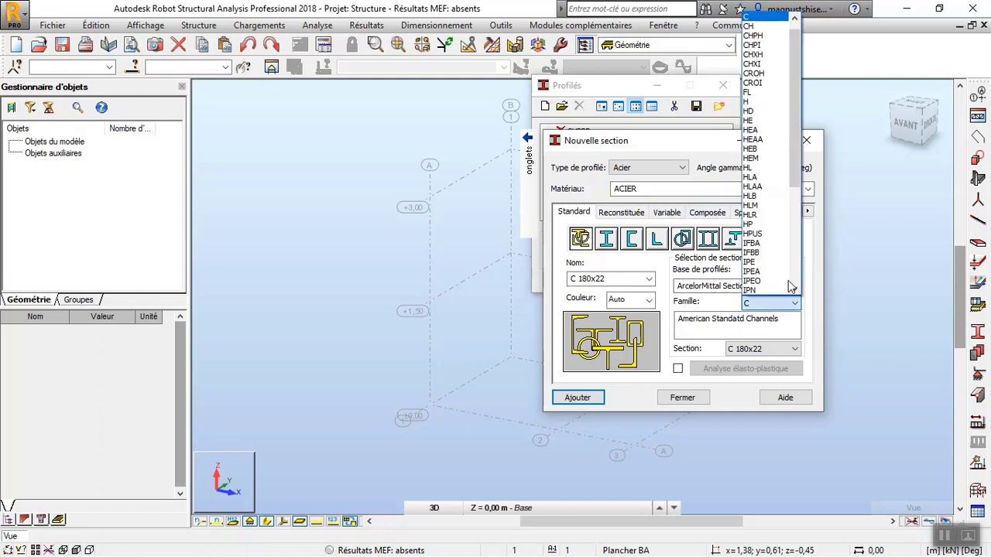
click(772, 100)
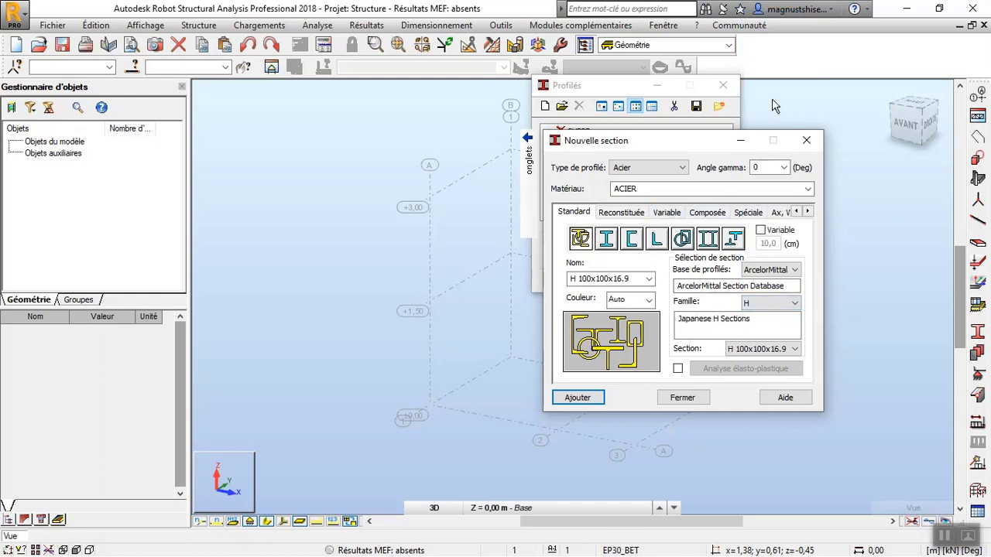
click(793, 349)
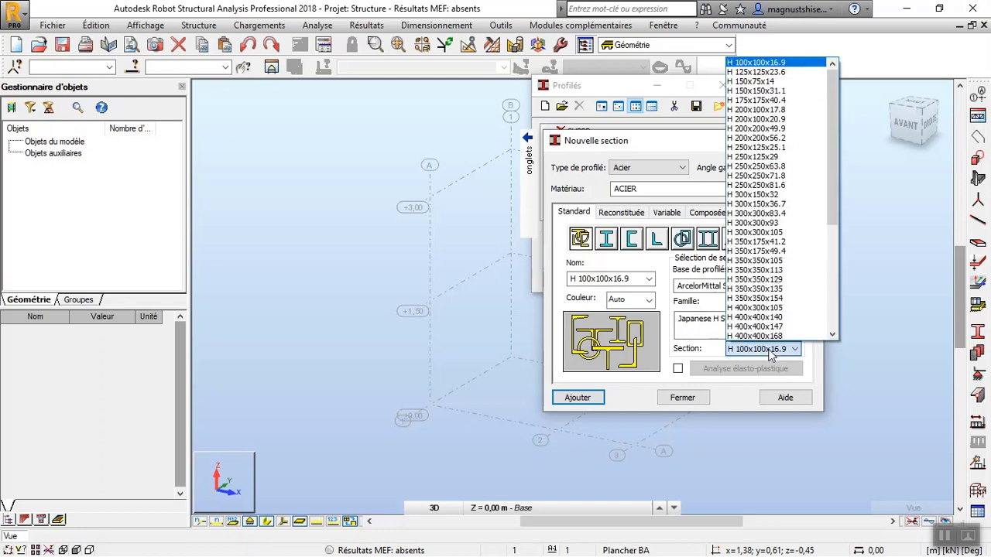
click(791, 68)
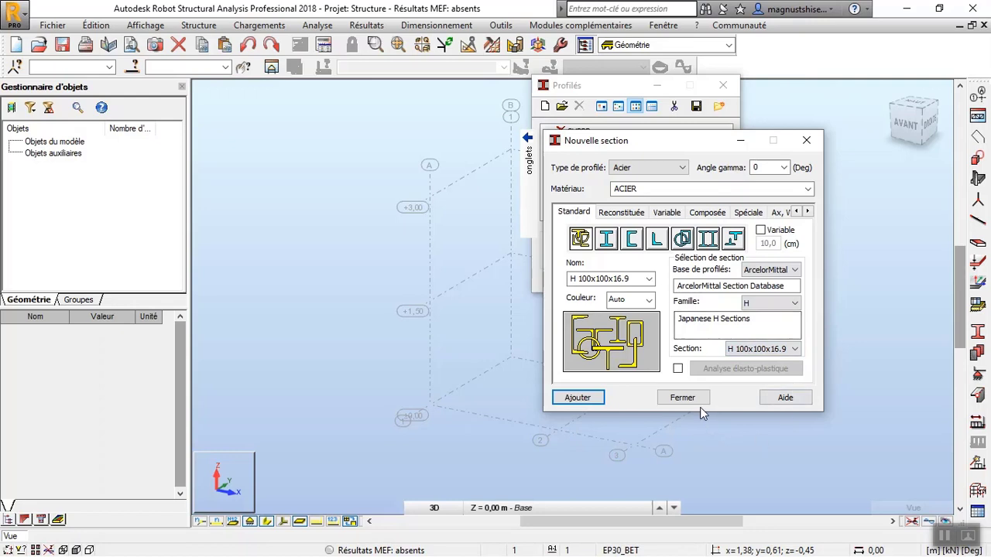
click(590, 397)
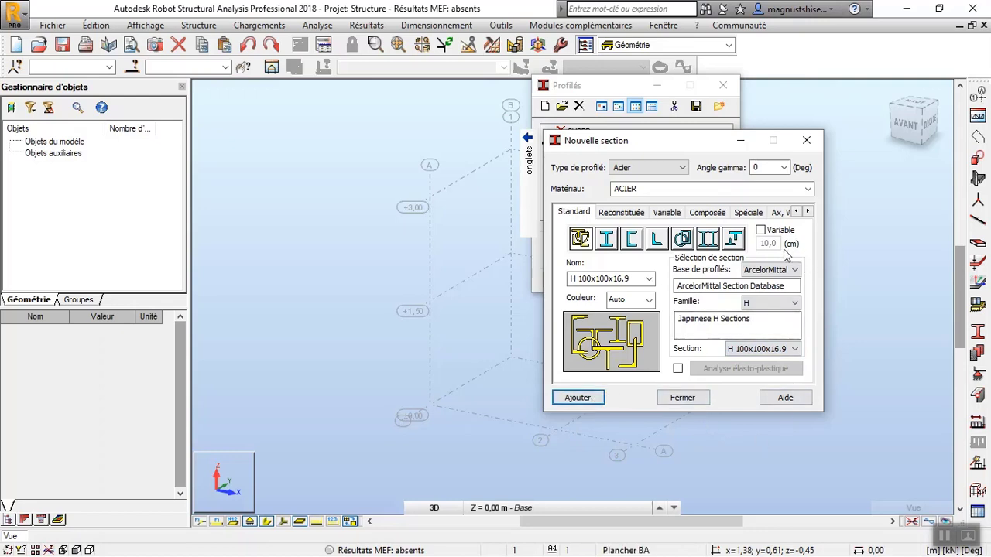
Add the parametric steel channel section U_1 with b = 5, hw = 20, tw = 0,4 and tf = 0,4 cm.
click(638, 216)
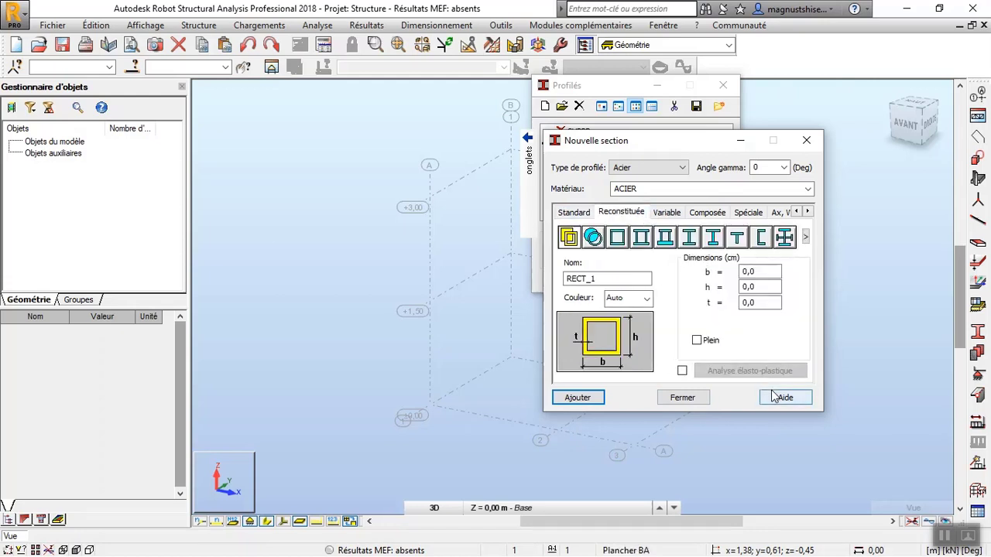
click(763, 238)
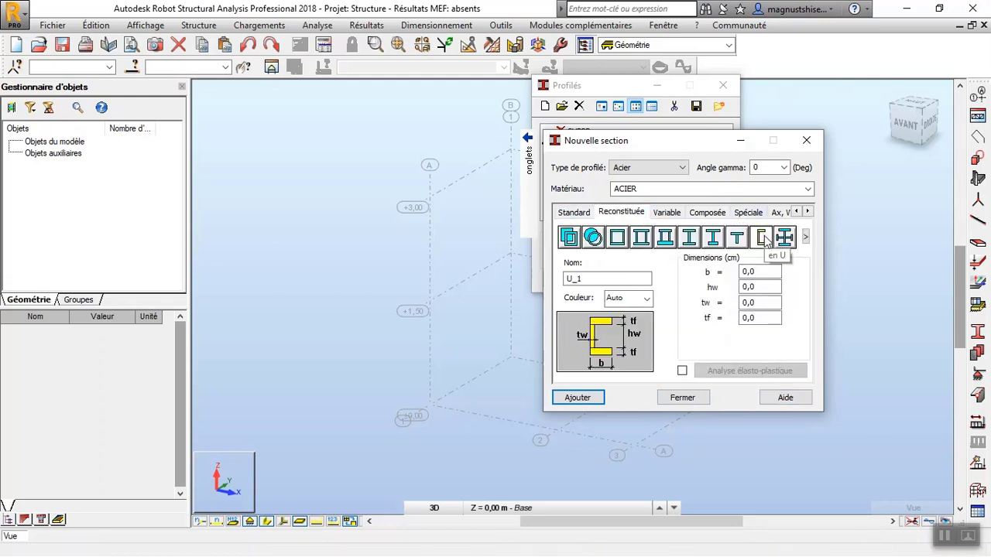
click(749, 270)
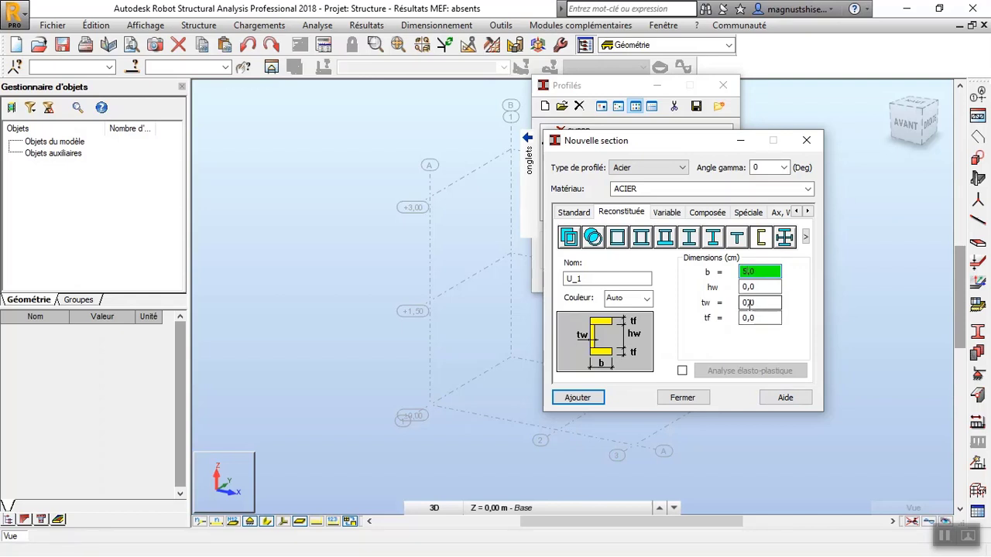
click(745, 287)
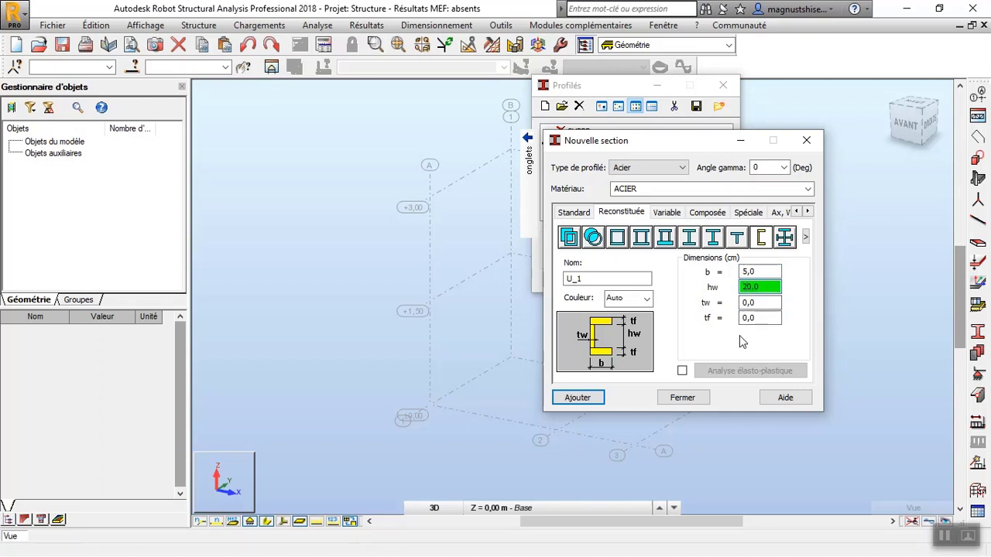
click(757, 305)
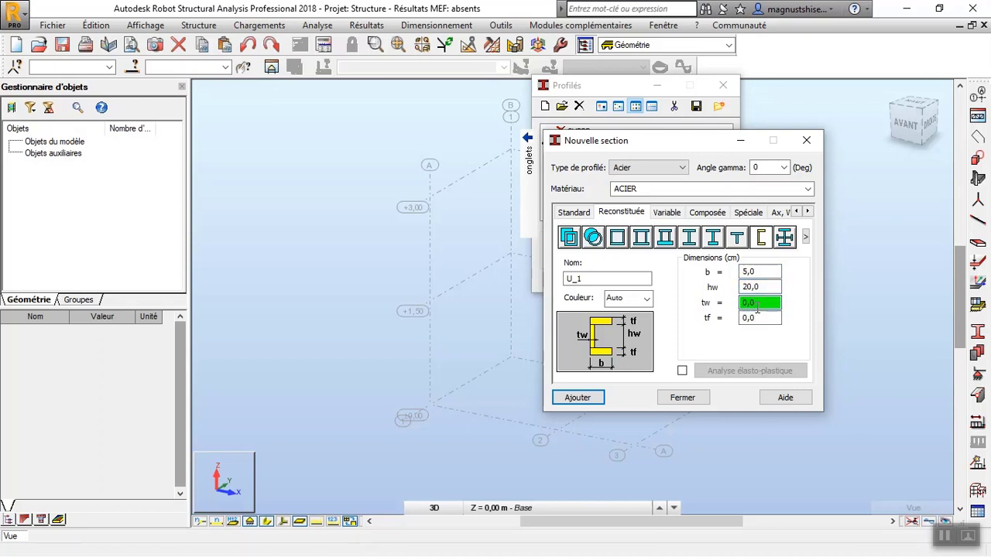
click(754, 322)
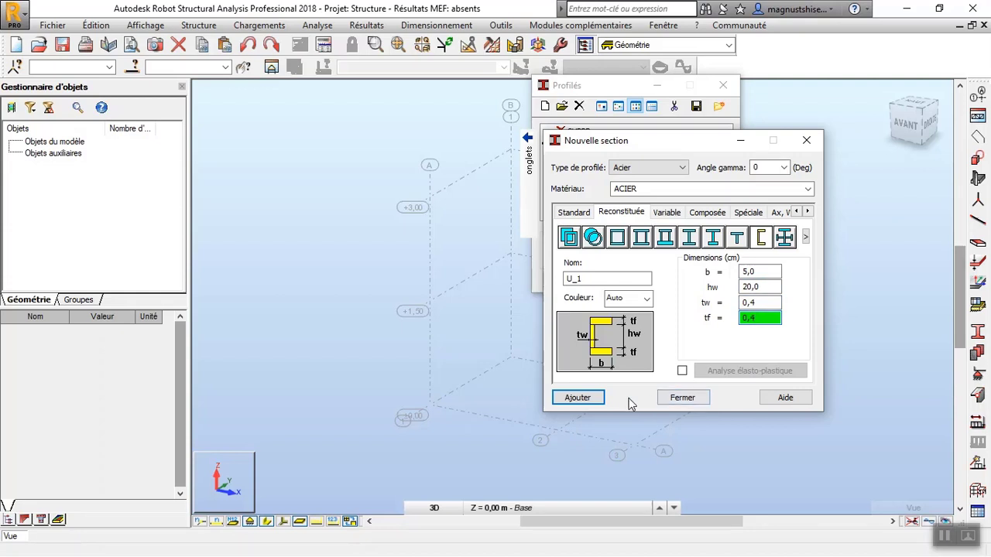
click(597, 401)
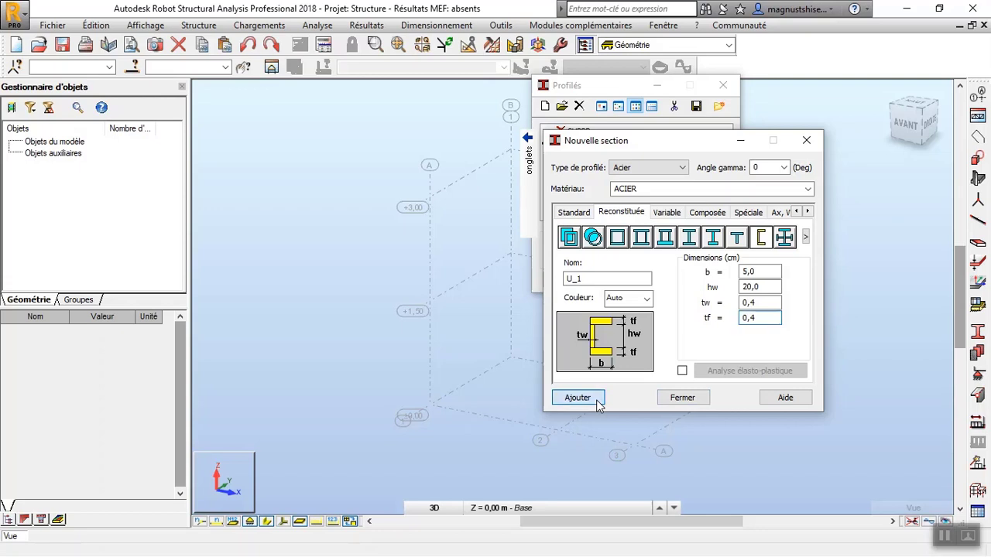
click(685, 398)
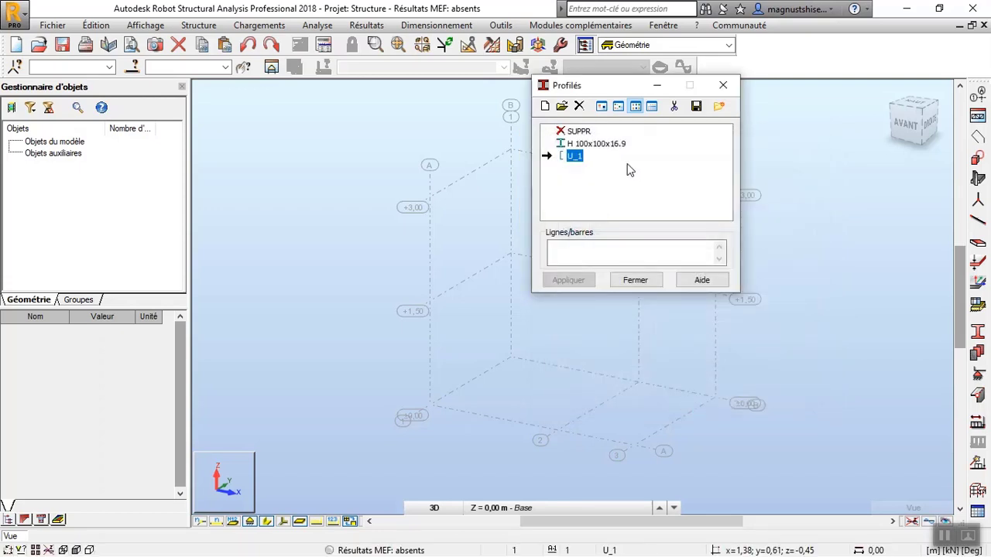
Add the standard section C 180x22 from the ArcelorMittal C family to the section list again.
click(545, 108)
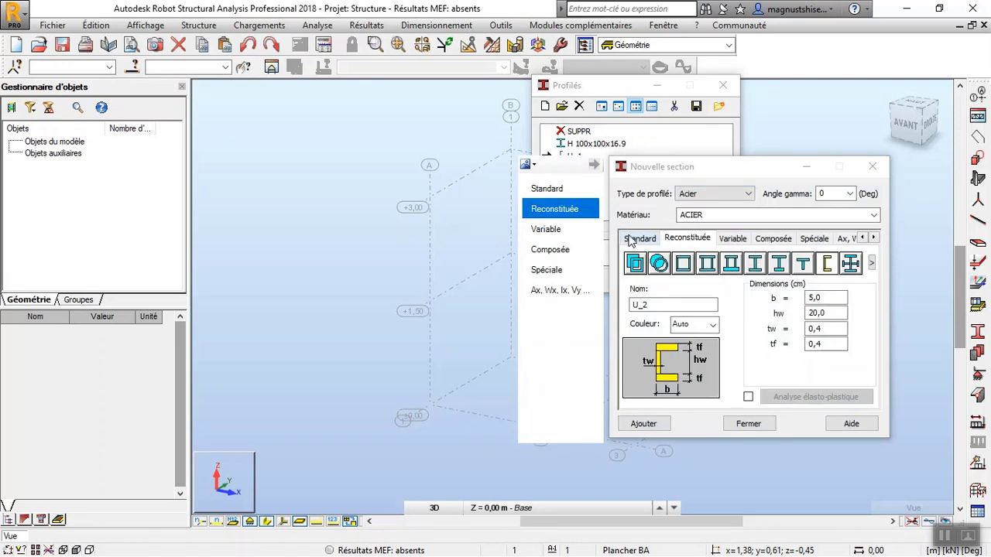
click(632, 239)
click(807, 376)
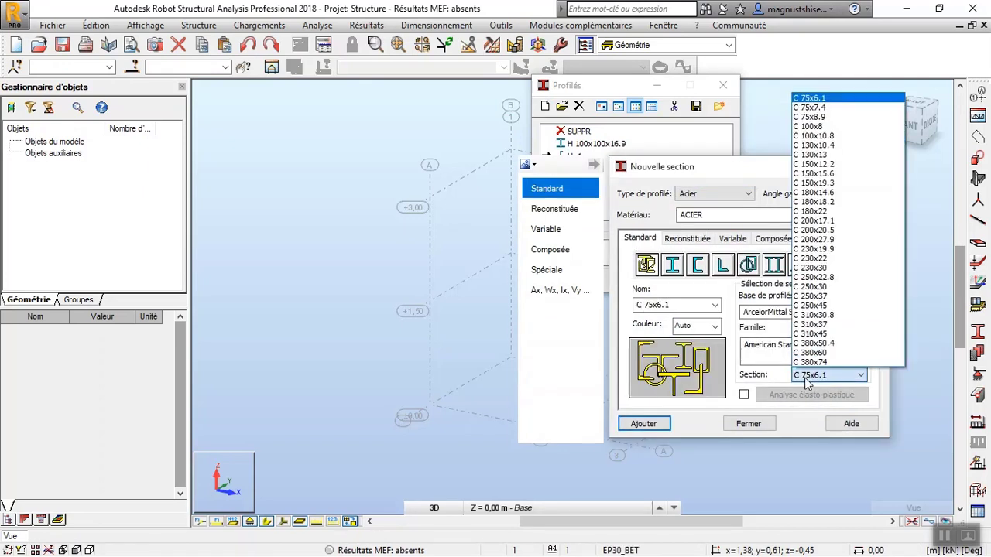
click(826, 212)
click(643, 423)
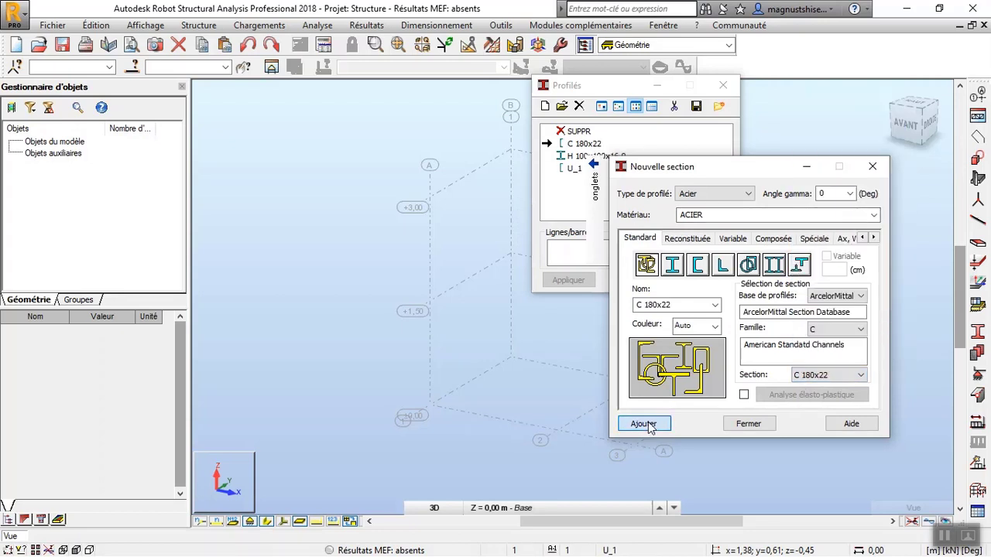
click(748, 423)
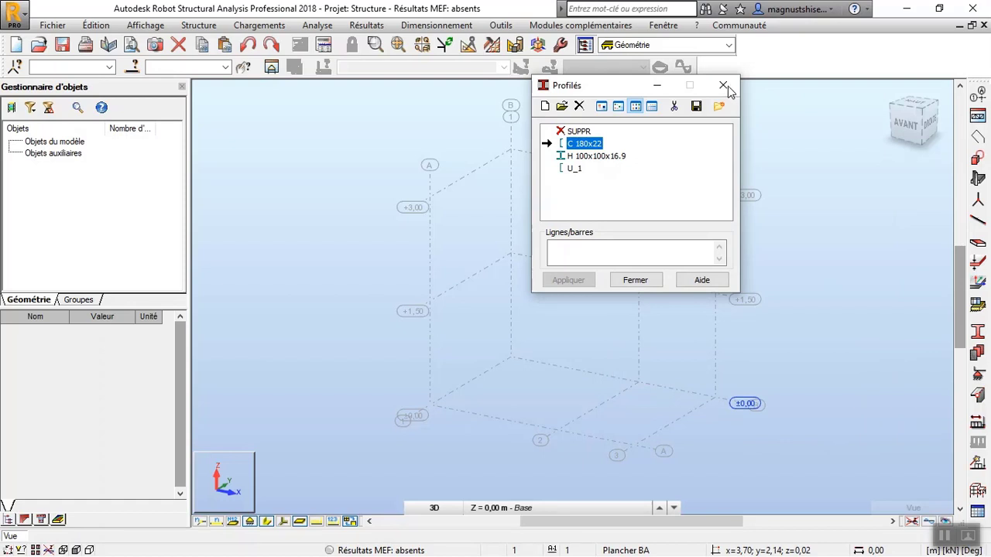
click(943, 535)
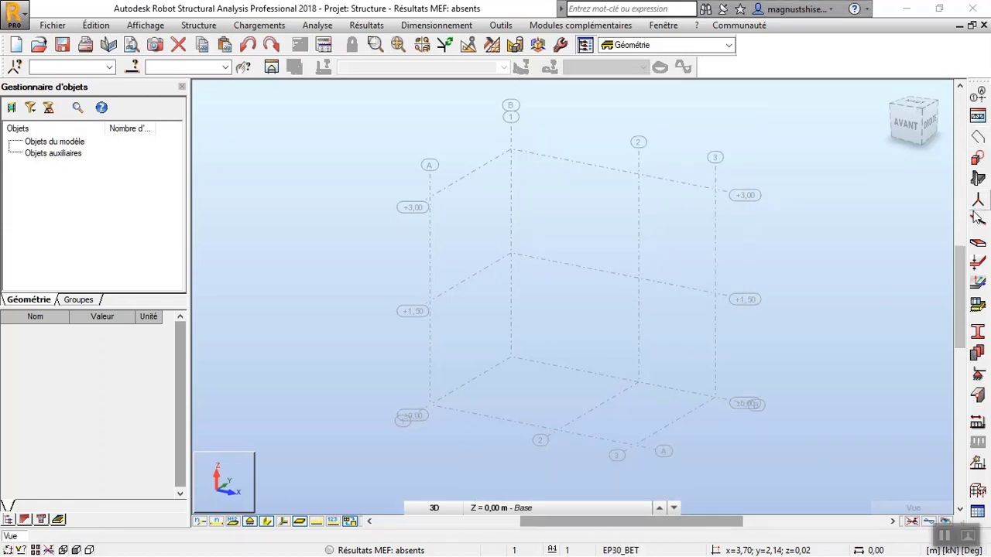
Draw two Poteau bars with section H 100x100x16.9 on axis 3 at axes B and A, from level 0,00 to +1,50.
click(977, 218)
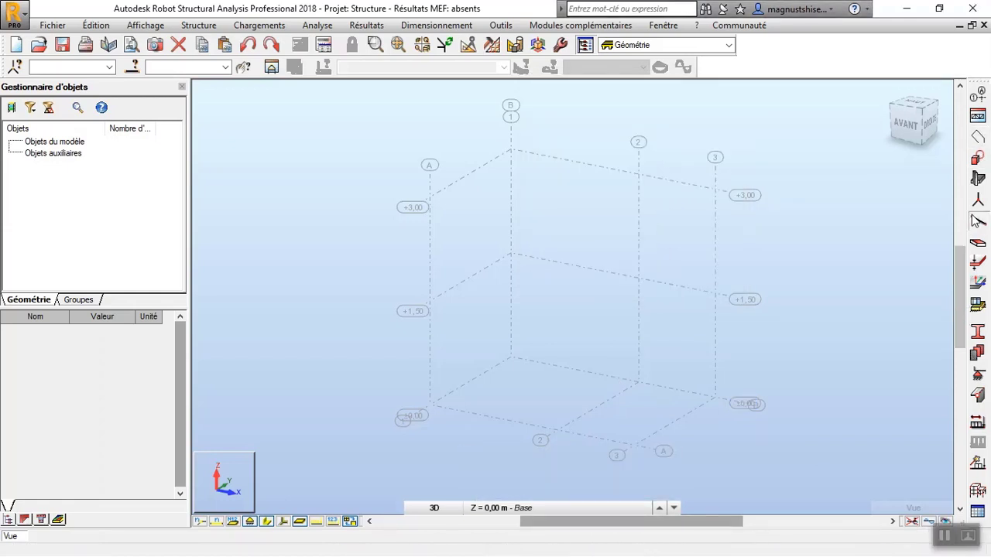
click(624, 164)
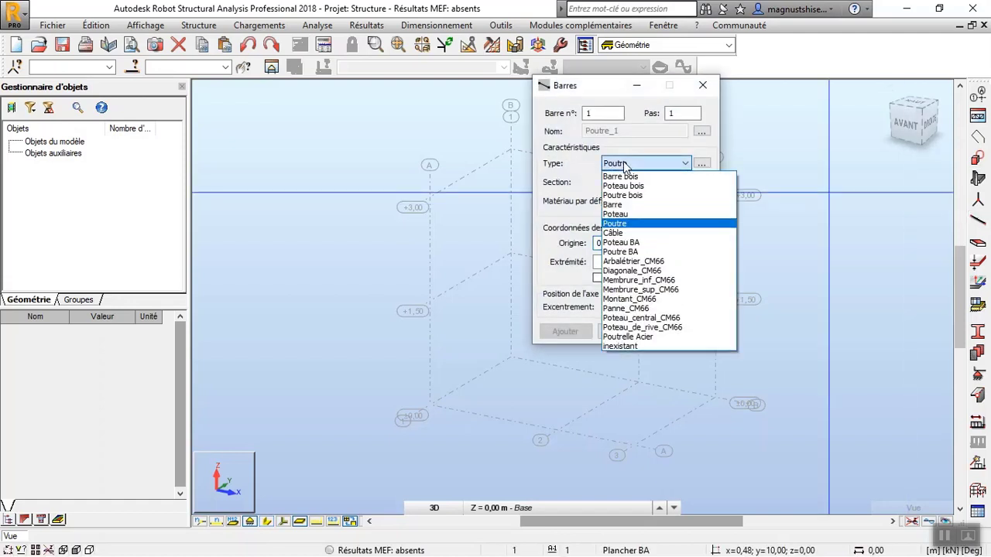
click(648, 215)
click(660, 183)
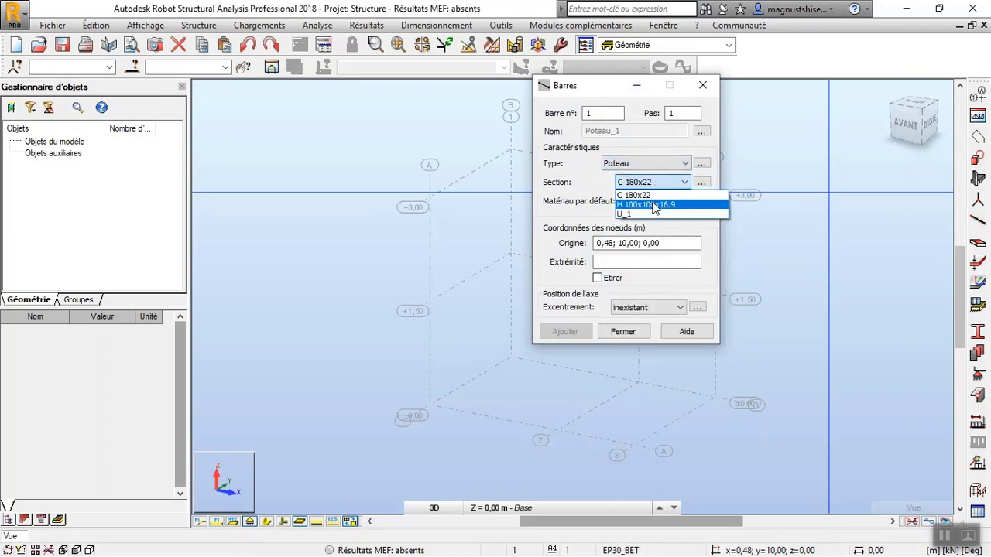
click(648, 204)
drag(577, 85, 283, 87)
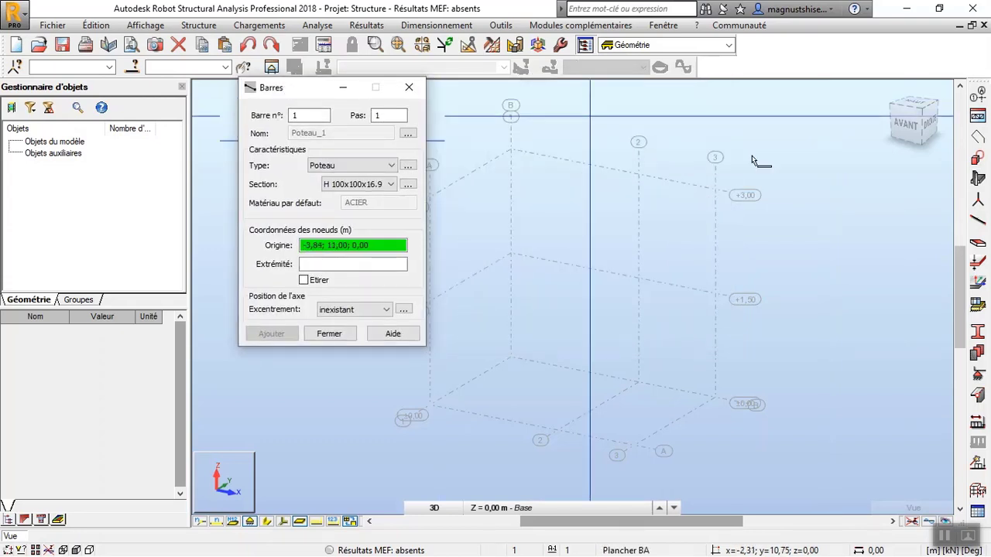
click(716, 399)
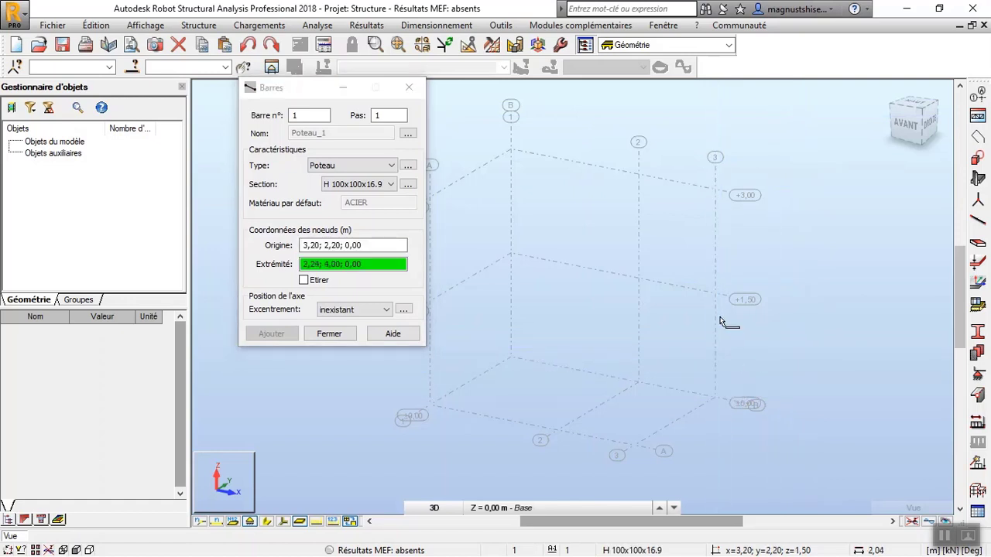
click(719, 304)
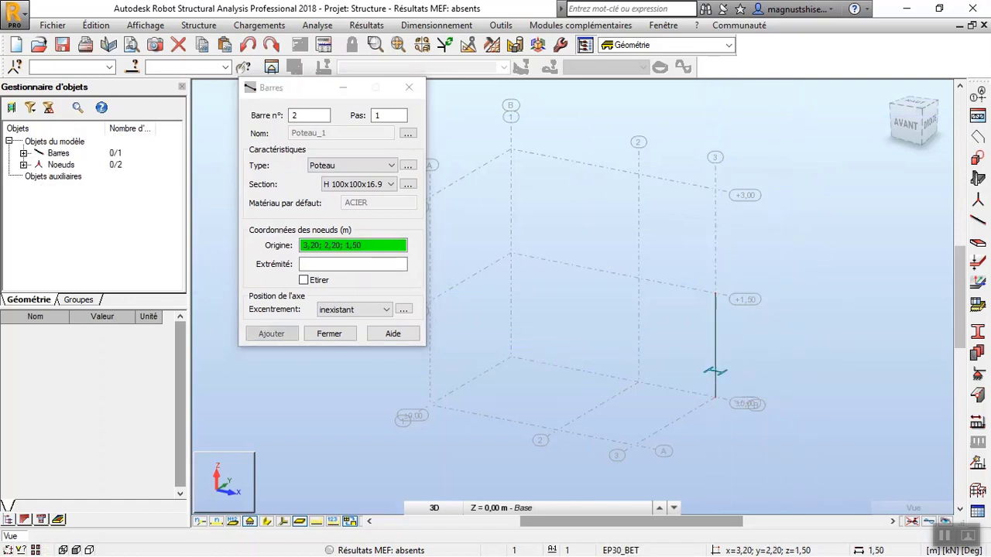
click(636, 443)
click(642, 339)
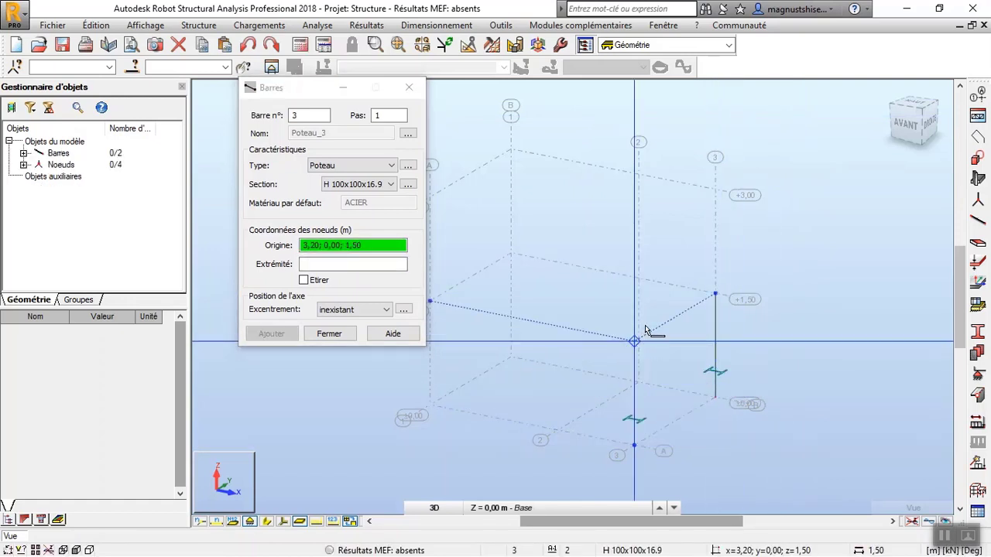
Draw a Poutre bar with section C 180x22 along axis 3 between the two column heads at level +1,50.
click(364, 167)
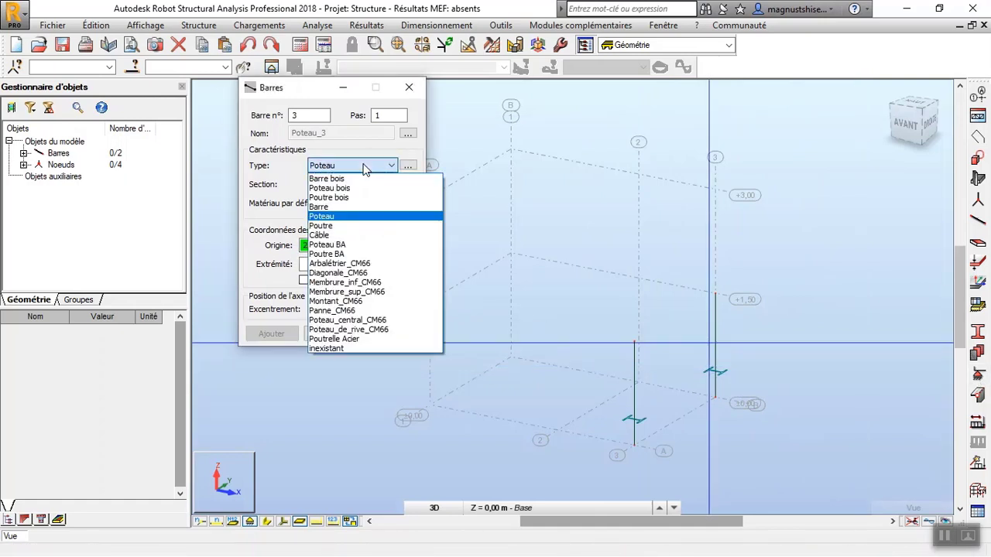
click(354, 226)
click(358, 184)
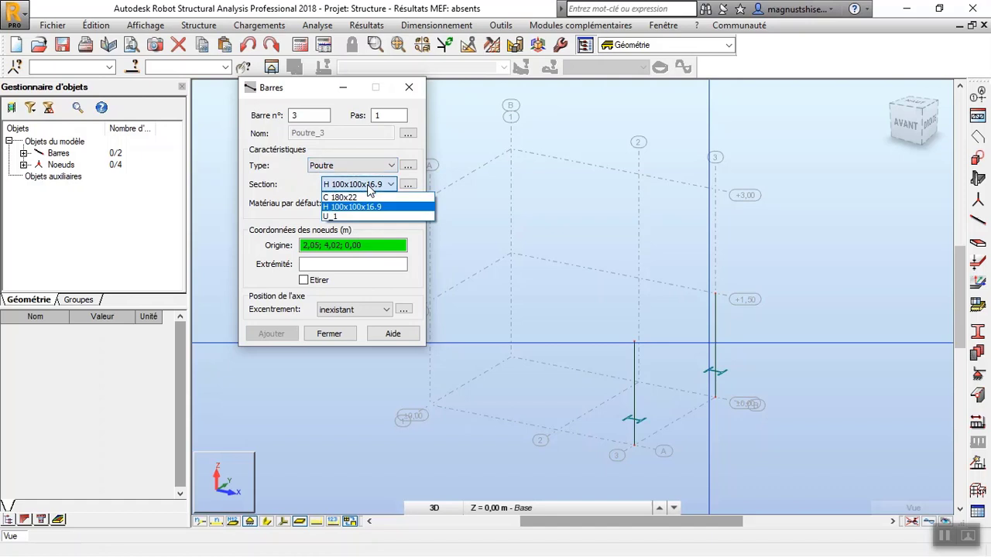
click(368, 198)
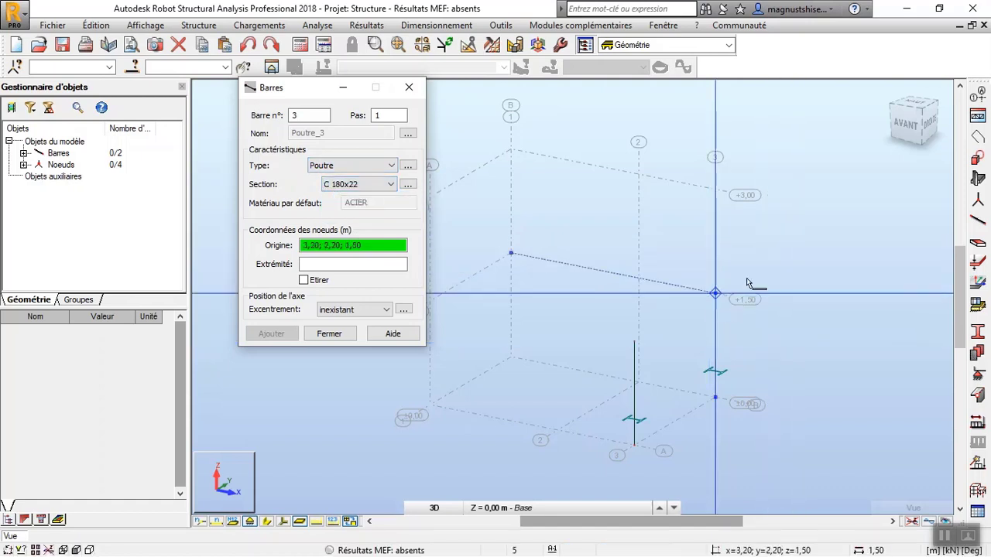
click(634, 341)
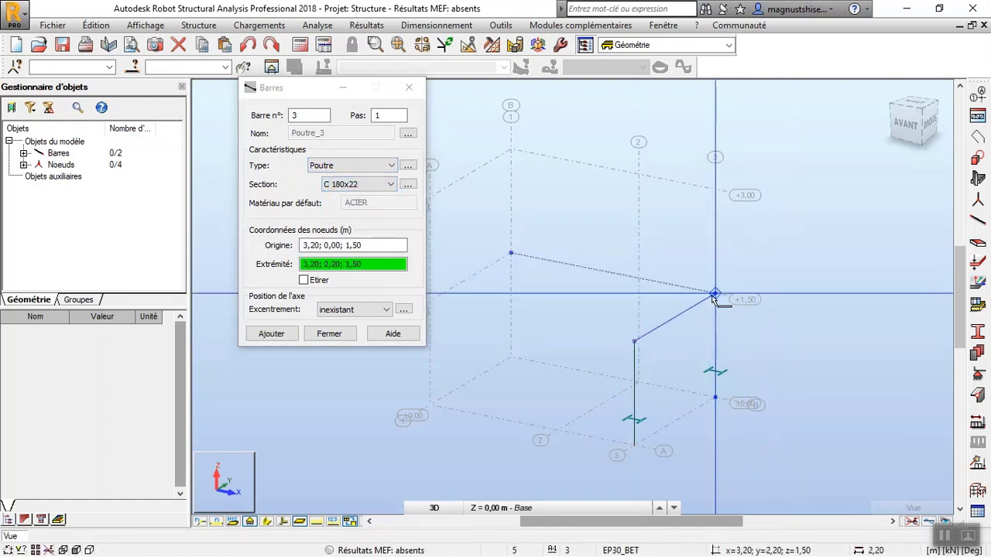
click(714, 295)
Draw the other three C 180x22 beams closing the landing rectangle between axes 2 and 3 at +1,50, enabling Etirer for the last one.
click(714, 295)
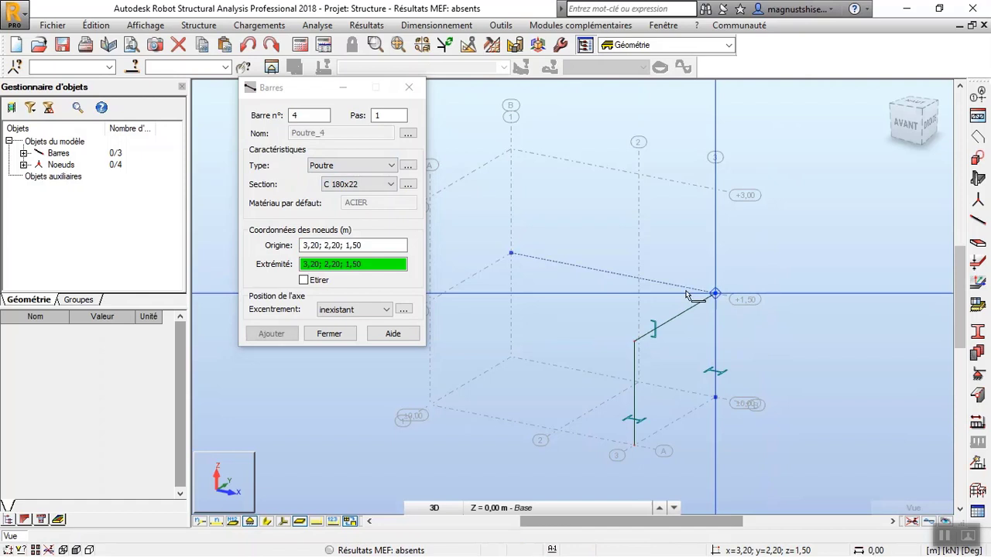
click(638, 279)
click(639, 280)
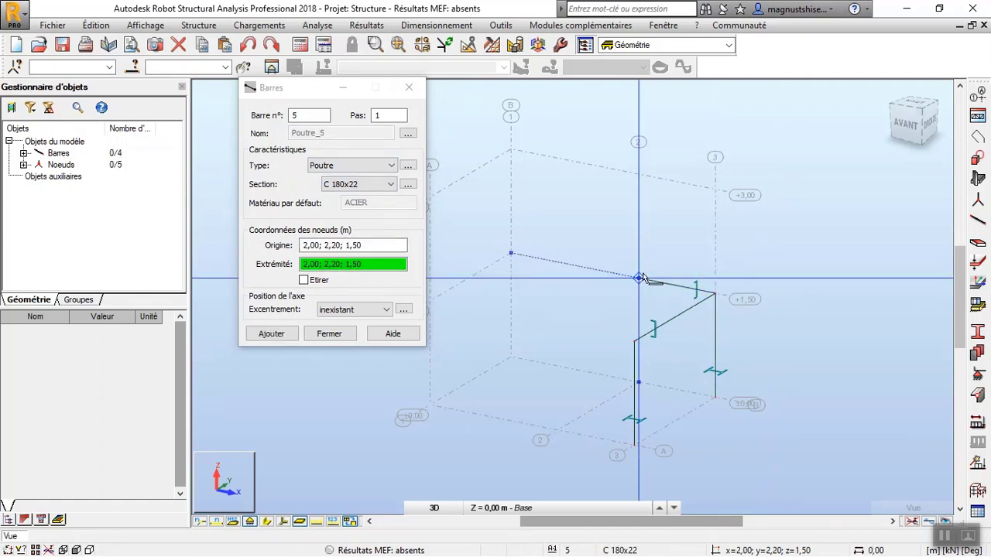
click(559, 328)
click(304, 280)
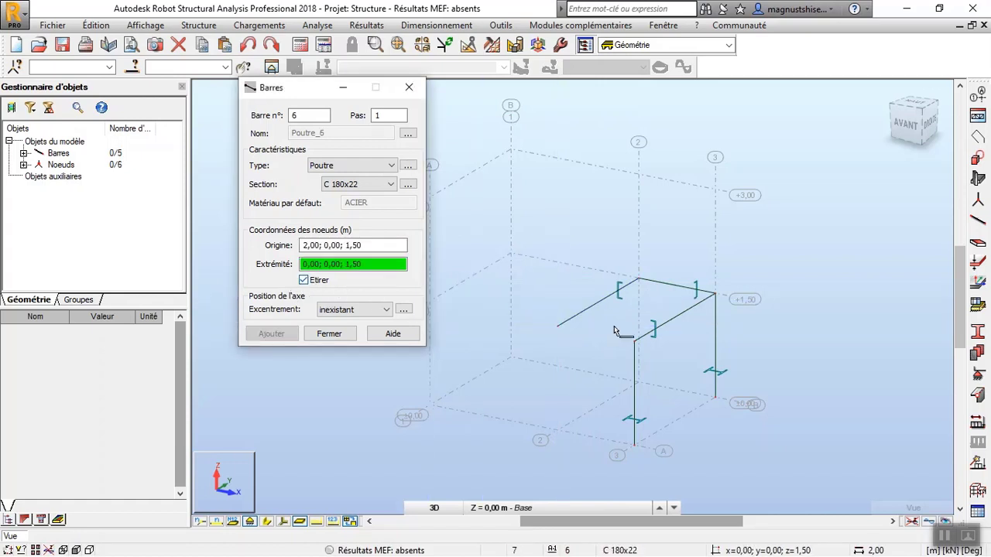
click(635, 340)
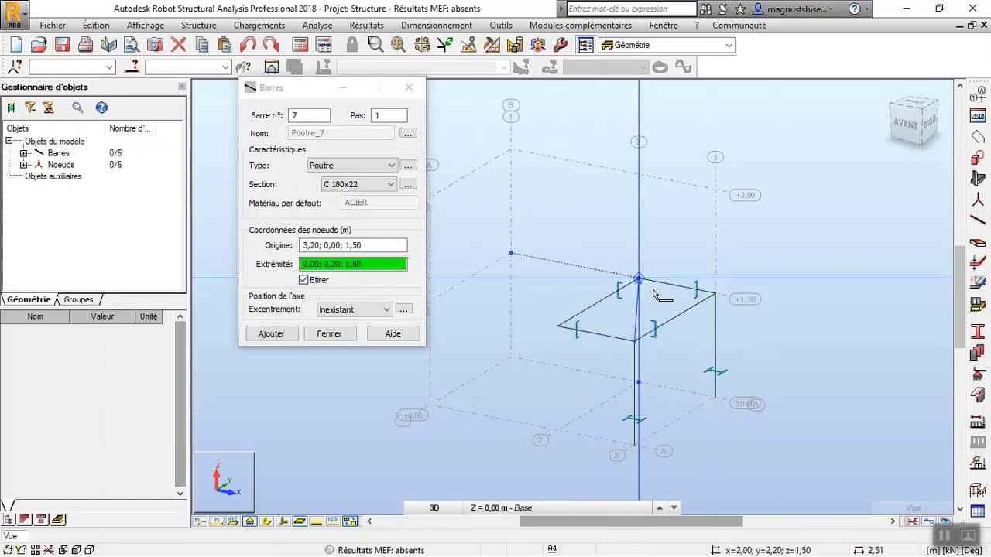
key(Escape)
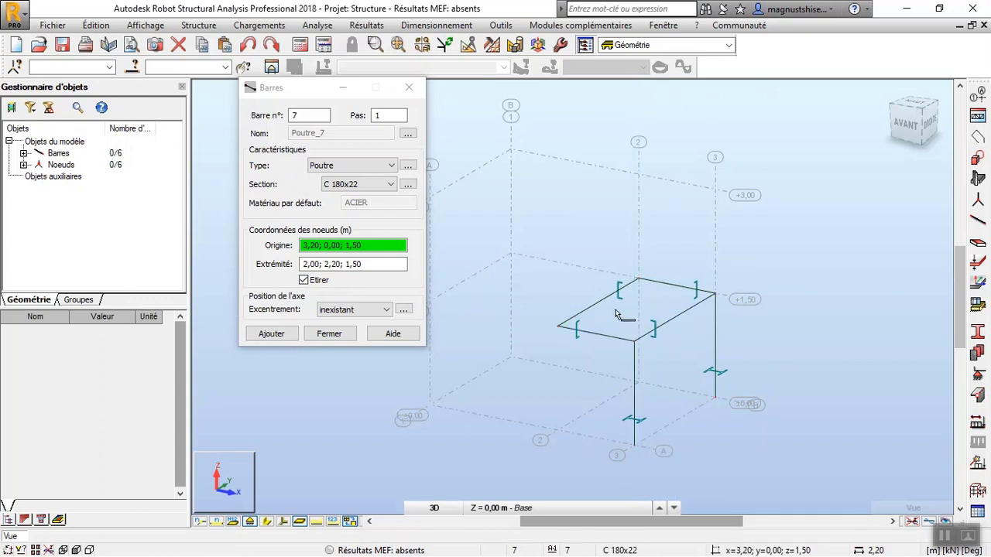
Draw an intermediate C 180x22 beam across the landing between the midpoints of its two long sides.
click(600, 303)
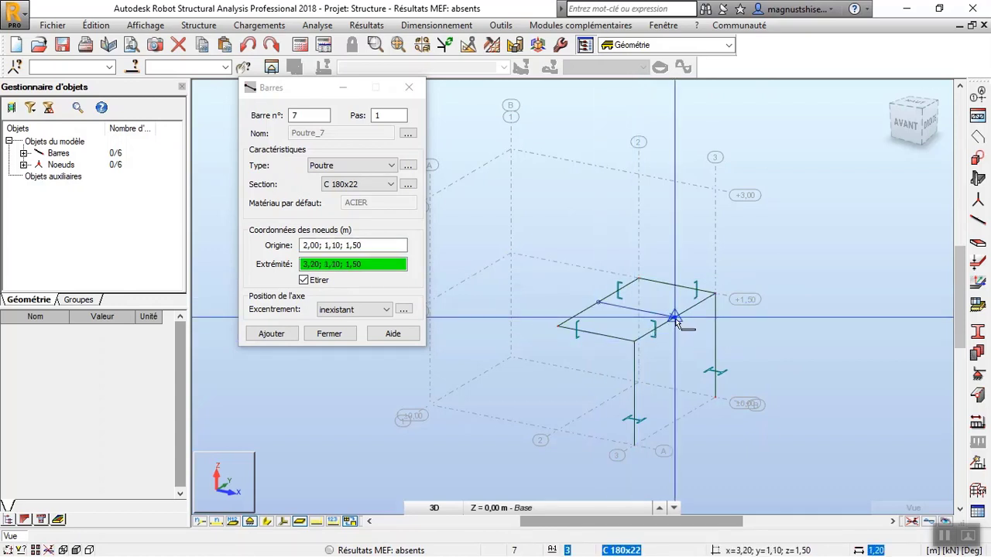
click(675, 319)
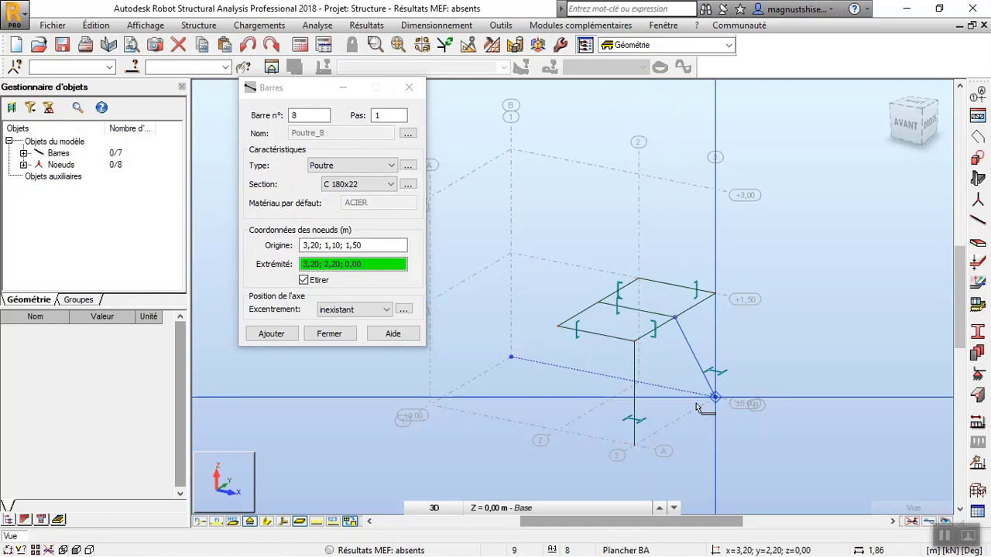
key(Escape)
Draw an inclined C 180x22 beam along axis A from 0,00; 0,00; 0,00 up to the landing corner at 2,00; 0,00; 1,50.
right_click(591, 206)
click(599, 267)
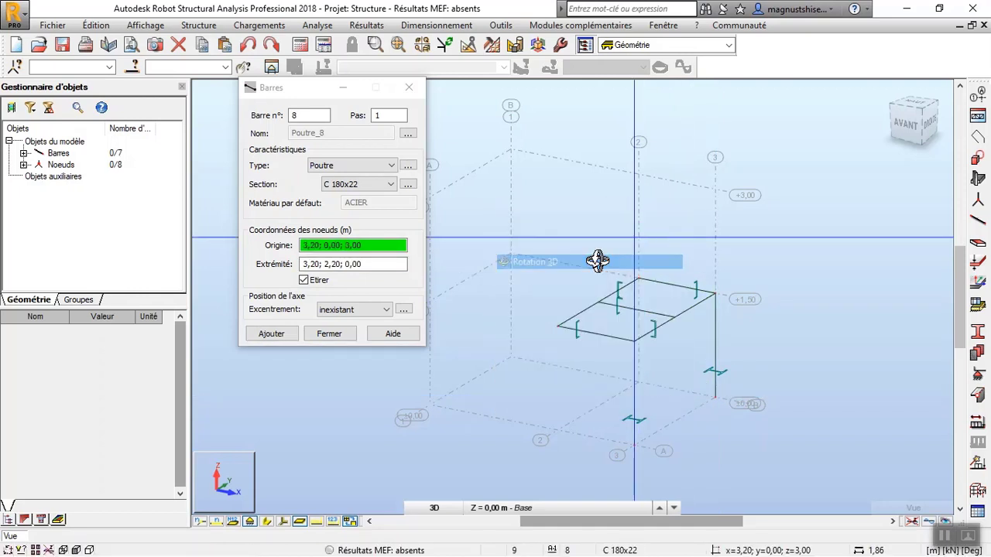
drag(593, 261, 706, 260)
click(375, 252)
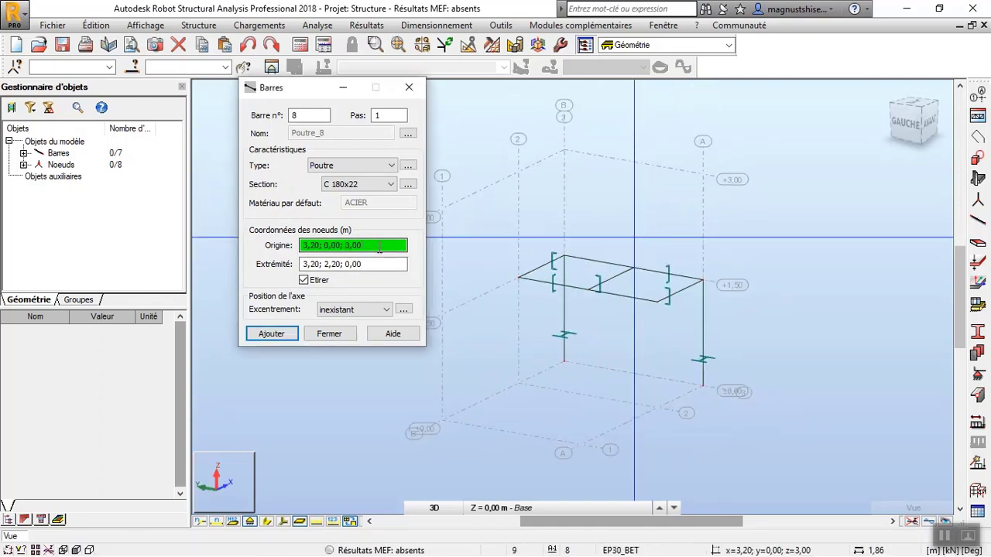
click(594, 451)
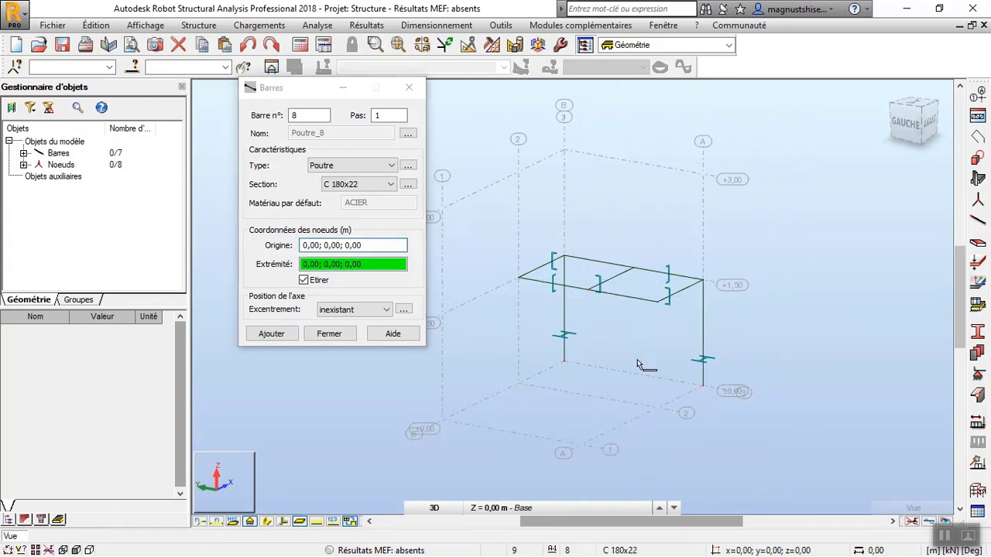
scroll(658, 303, up, 3)
click(661, 303)
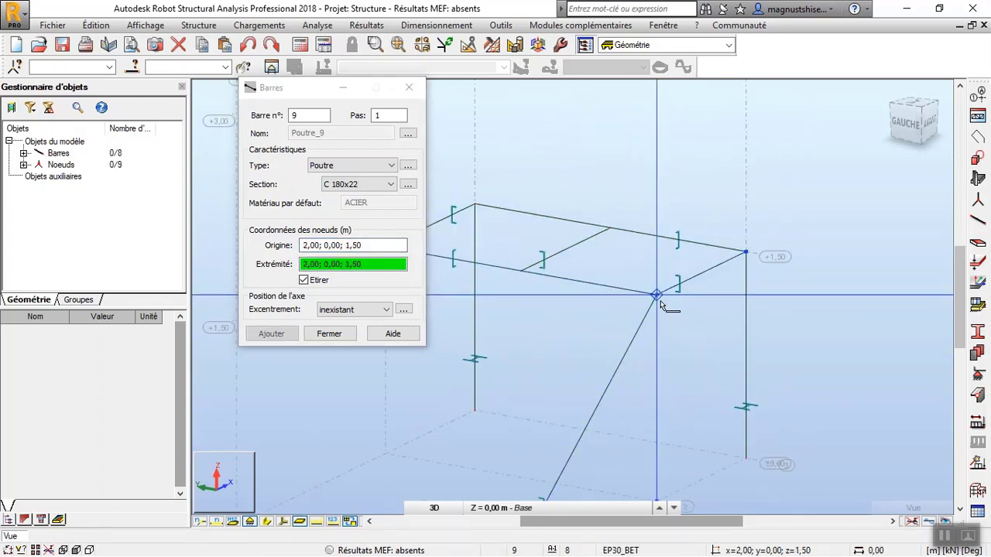
scroll(658, 297, down, 3)
click(701, 277)
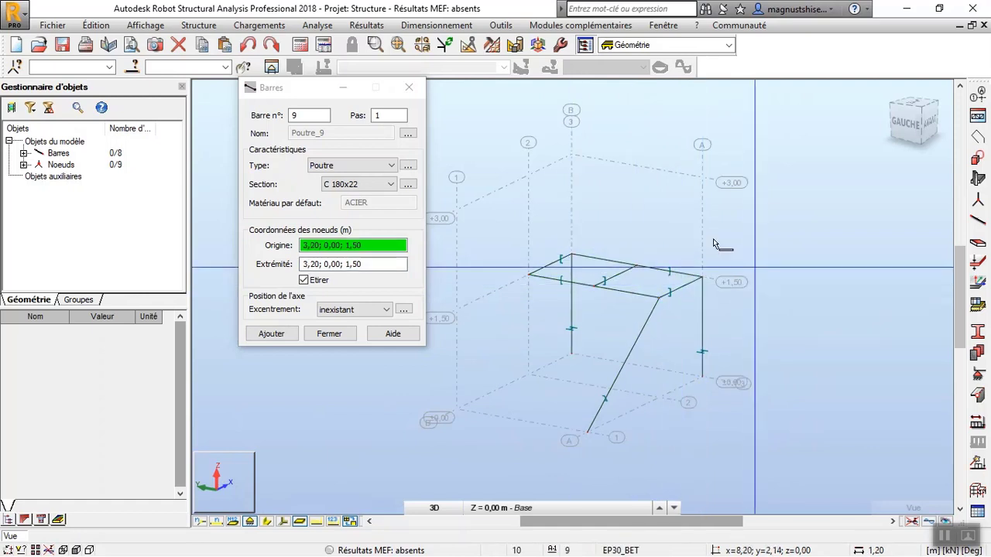
Draw an inclined C 180x22 beam along axis B from 2,00; 2,20; 1,50 up to 0,00; 2,20; 3,00.
click(528, 275)
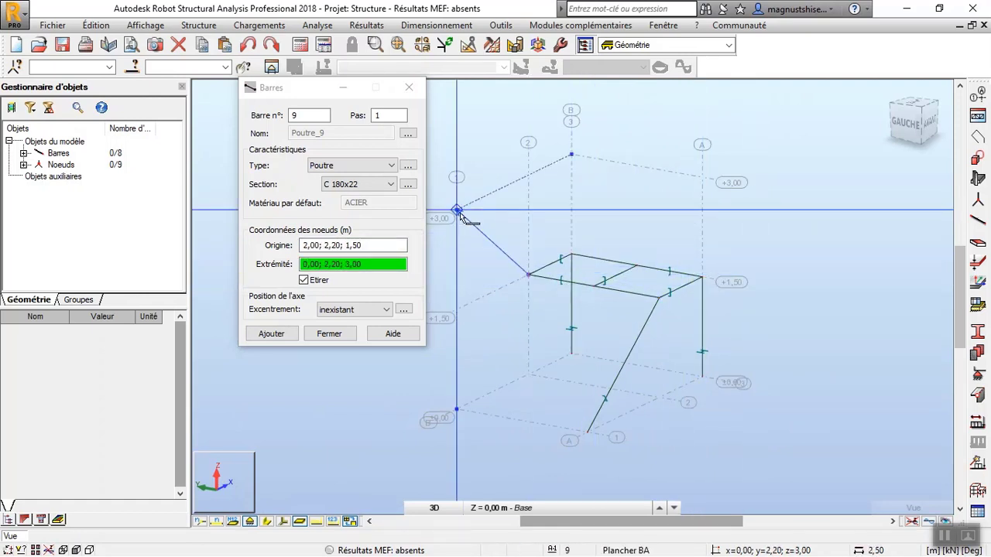
click(457, 210)
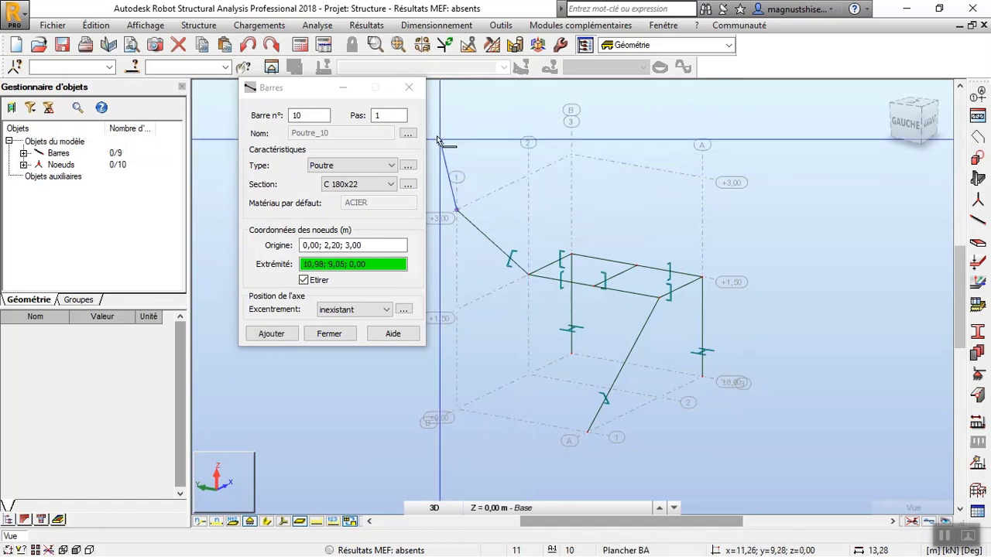
click(409, 88)
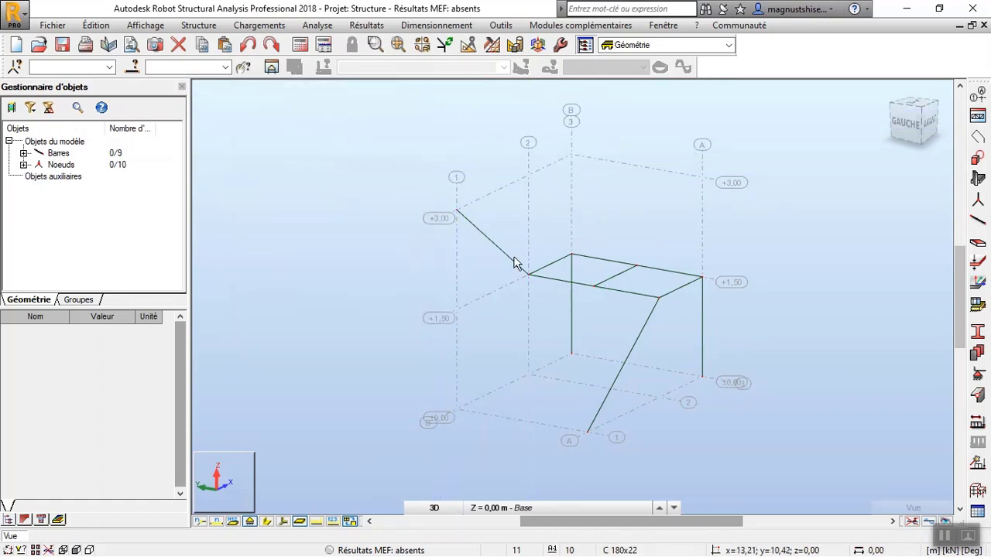
Display the bars with their section shapes and examine how the stringers and columns meet the landing frame.
click(266, 521)
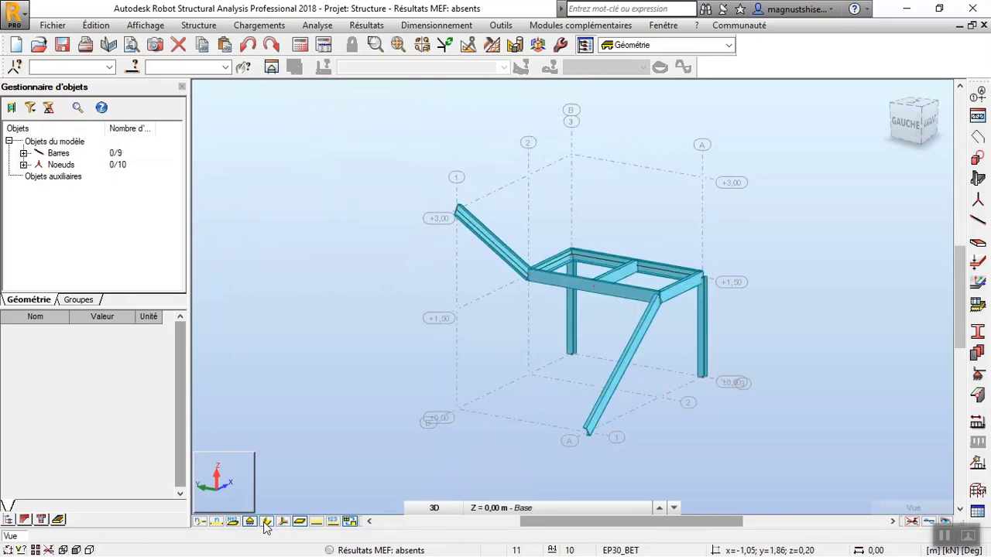
scroll(637, 354, up, 3)
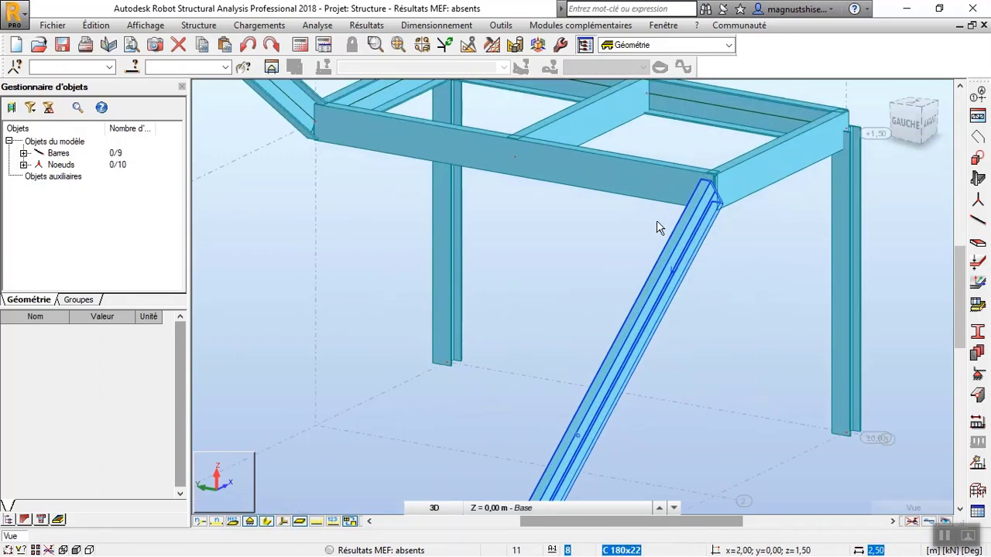
scroll(641, 287, down, 2)
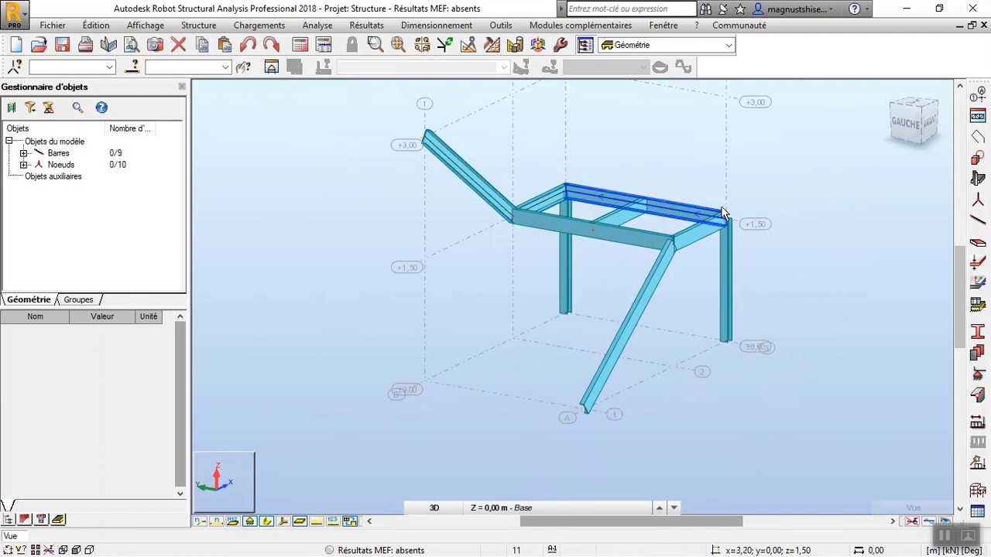
scroll(709, 270, up, 3)
scroll(736, 267, down, 3)
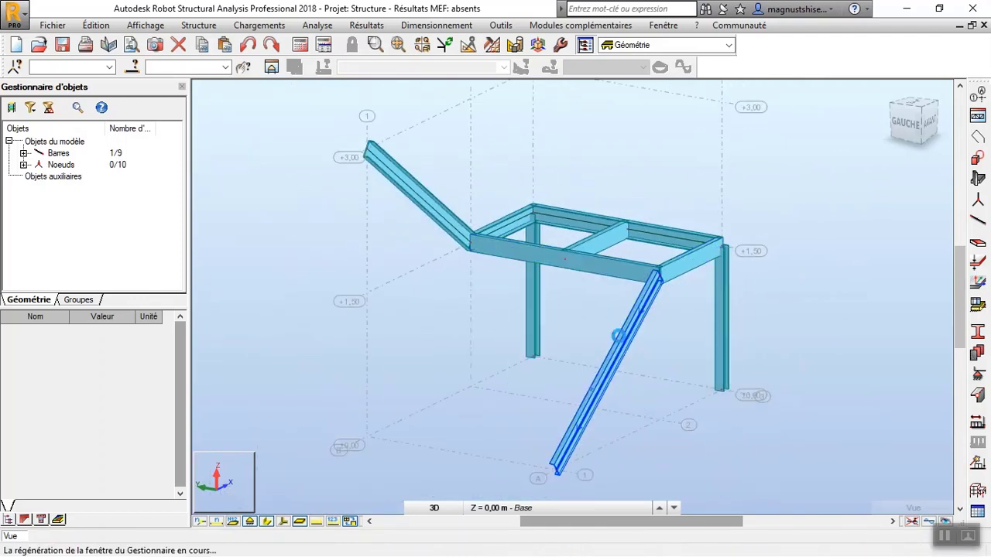
Copy the lower stringer on axis A by a translation of 0,00; 1,10; 0,00 to the midpoint of the landing's front beam.
click(608, 411)
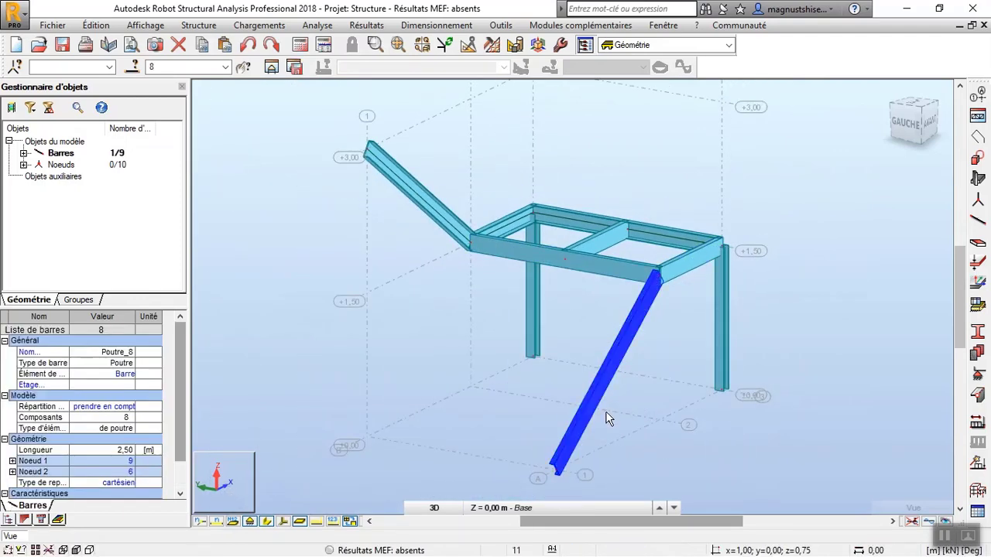
click(468, 46)
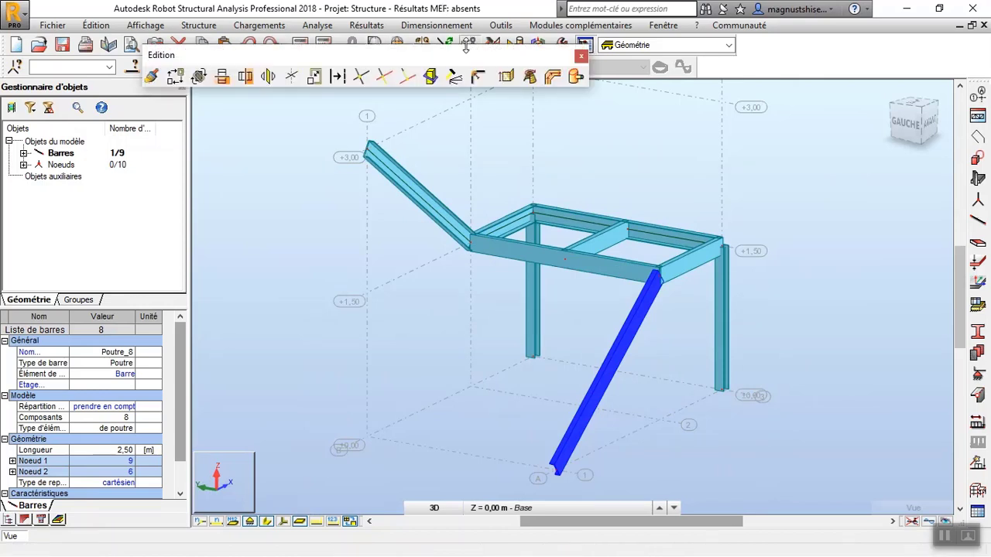
click(175, 76)
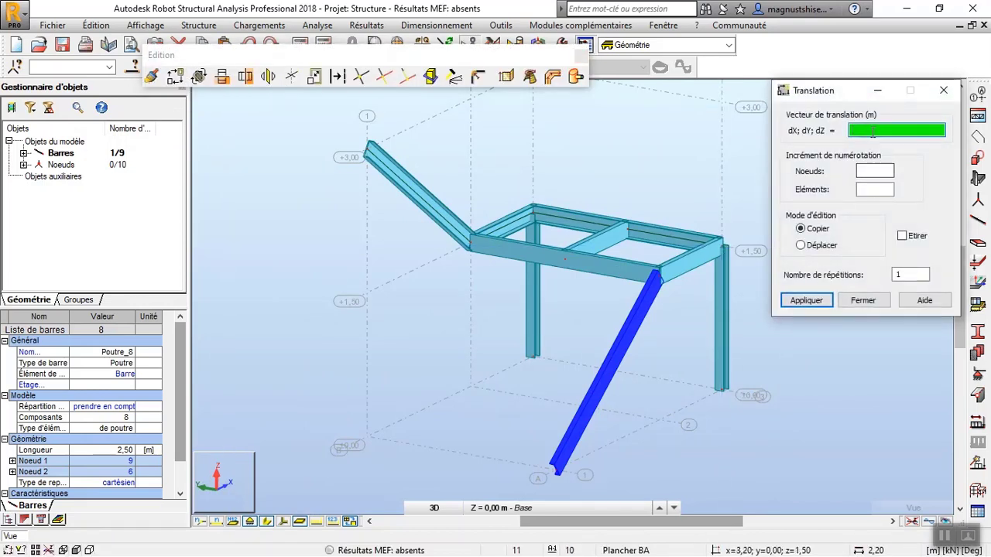
click(659, 274)
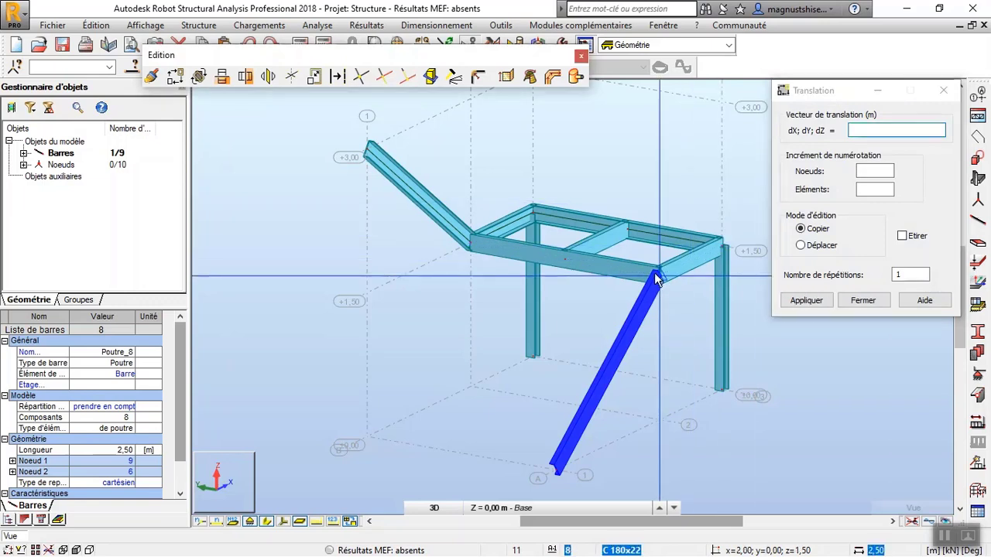
click(562, 260)
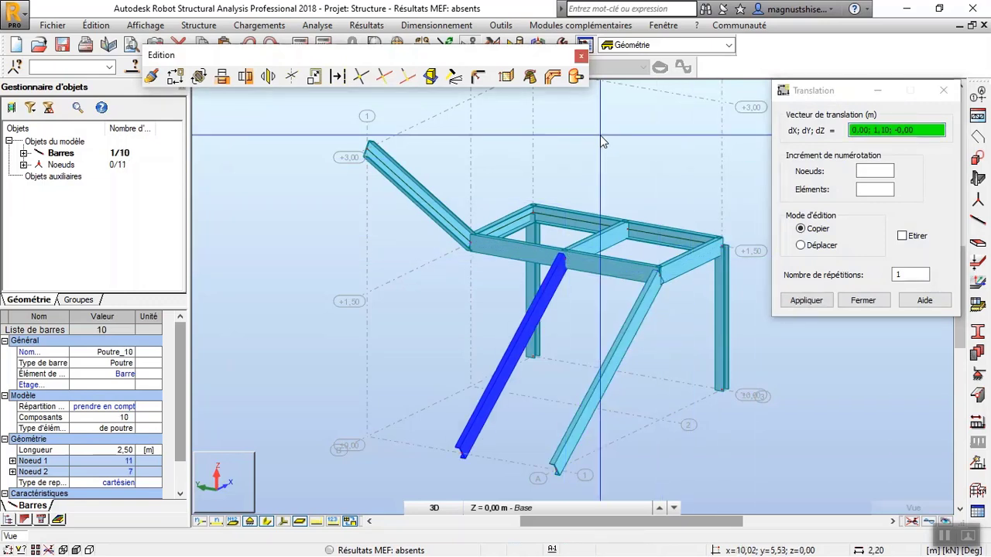
Copy the upper stringer on axis B by a translation of 0,00; -1,10; 0,00 to the midpoint of the landing's front beam.
right_click(599, 135)
click(603, 159)
click(401, 190)
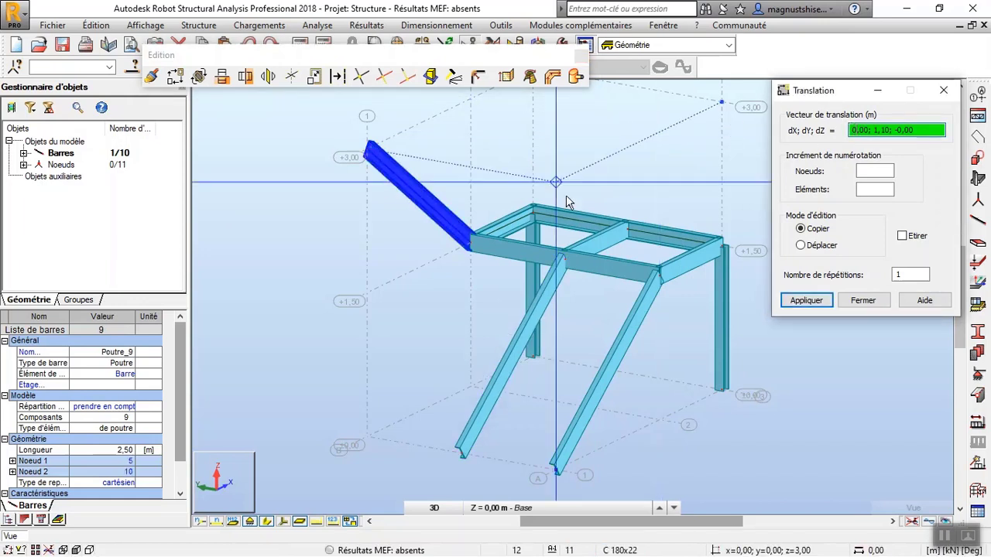
click(565, 258)
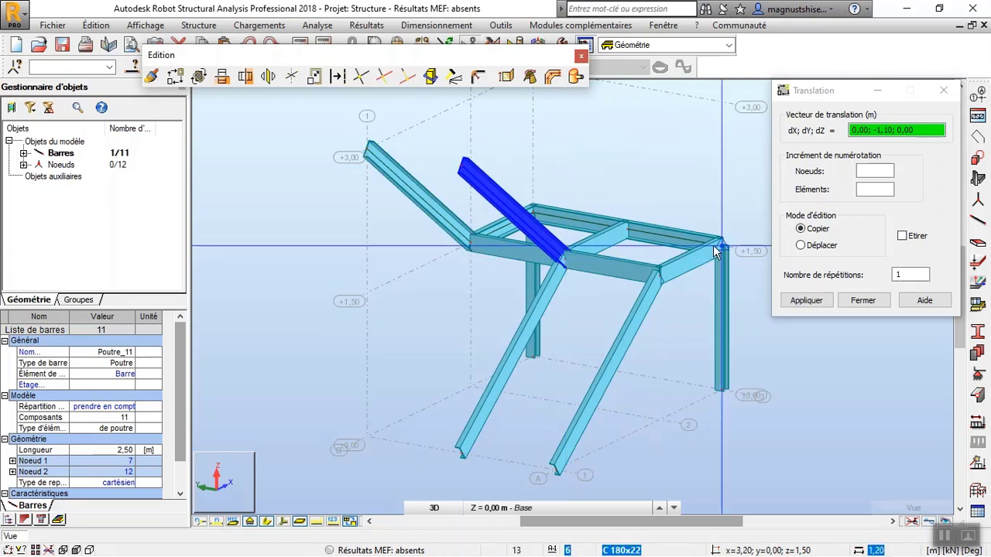
click(869, 302)
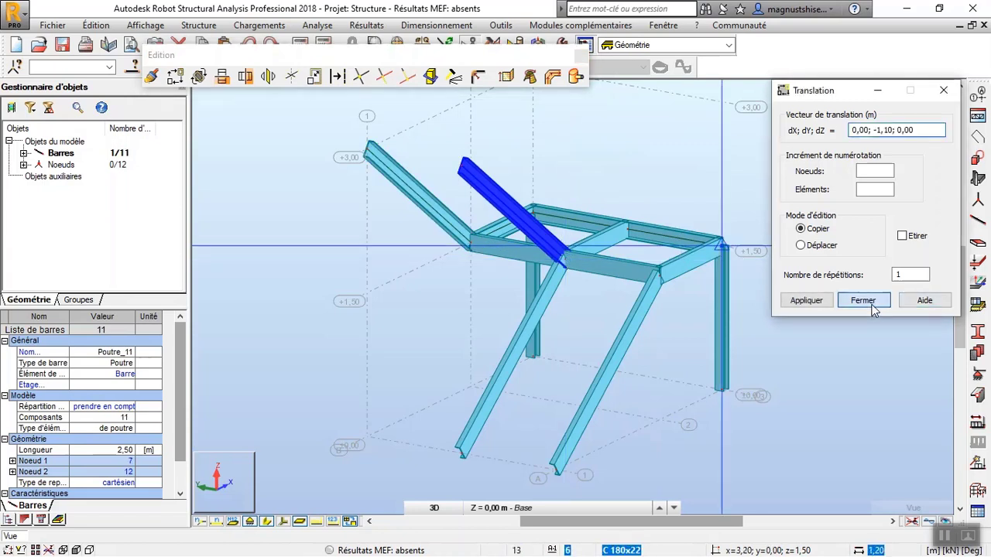
click(599, 137)
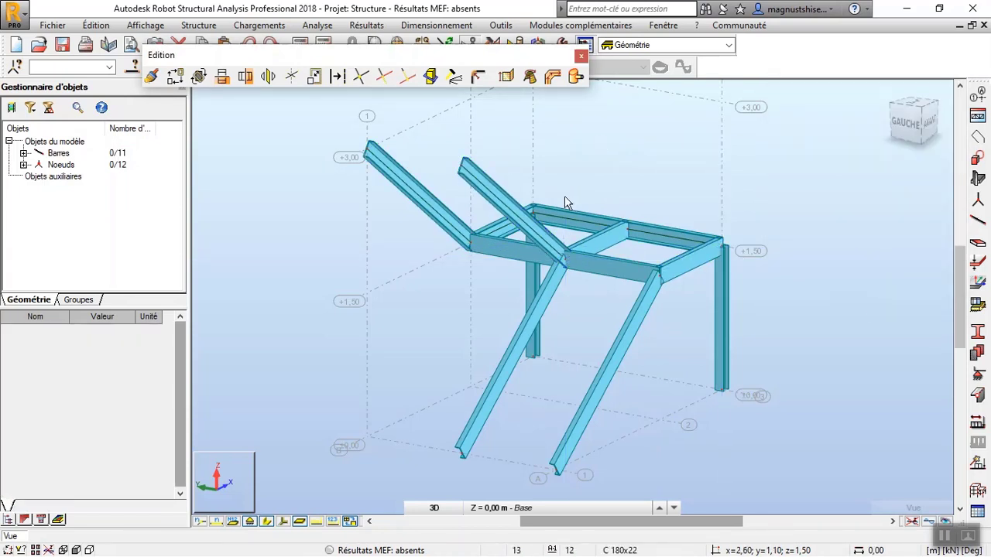
scroll(565, 271, up, 3)
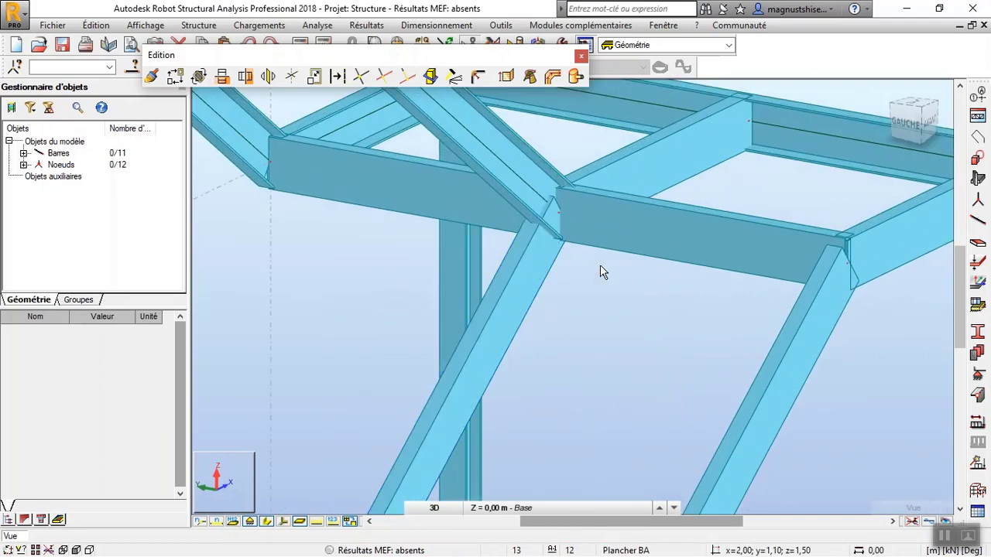
scroll(600, 264, down, 5)
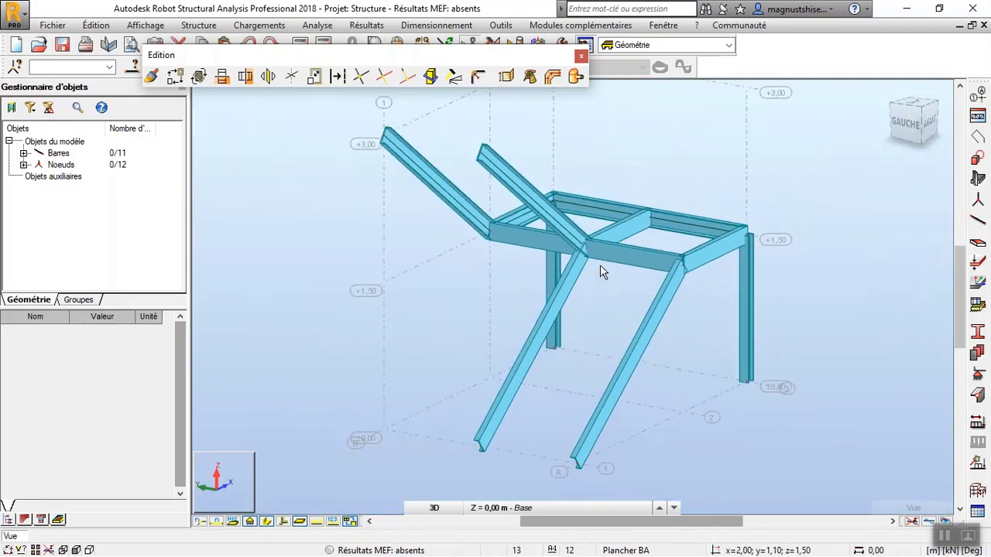
click(582, 56)
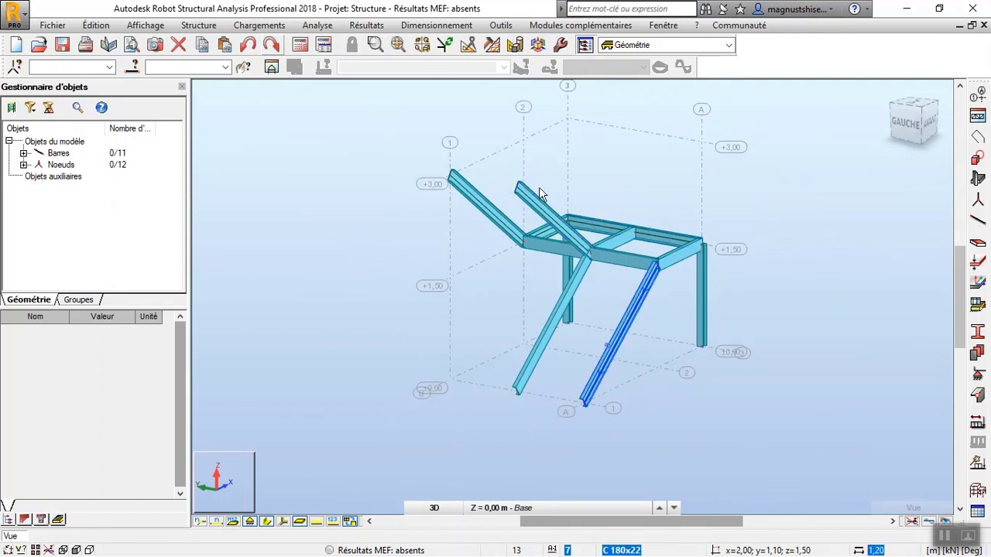
Apply a Gamma angle of 180° to the lower stringer and the landing edge beam on axis A.
scroll(517, 208, up, 2)
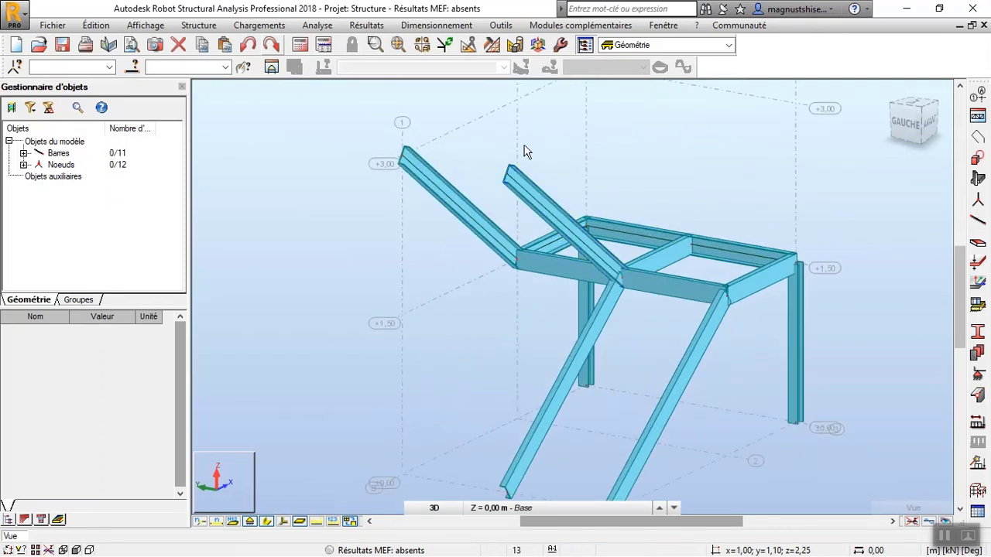
scroll(525, 152, down, 2)
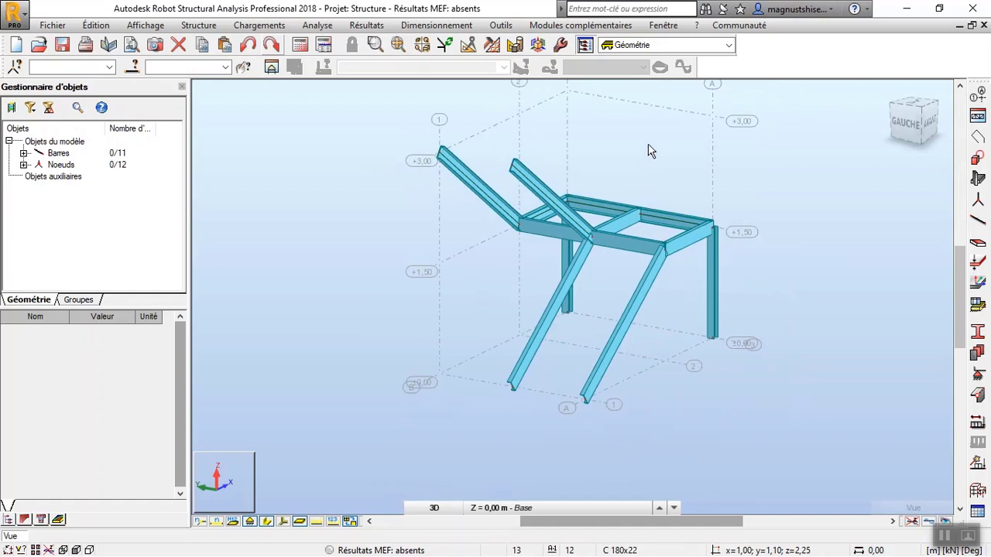
click(198, 25)
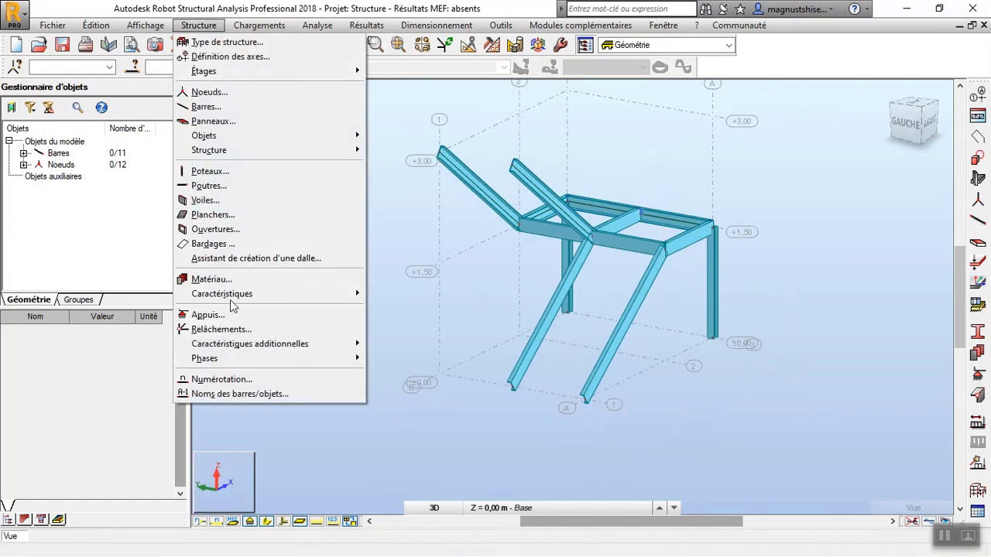
mouse_move(340, 294)
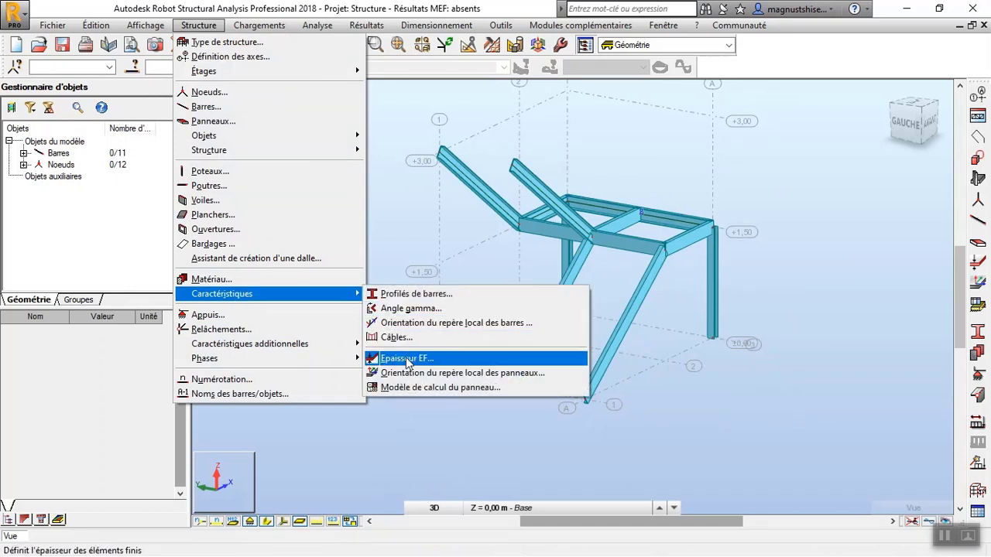
click(410, 309)
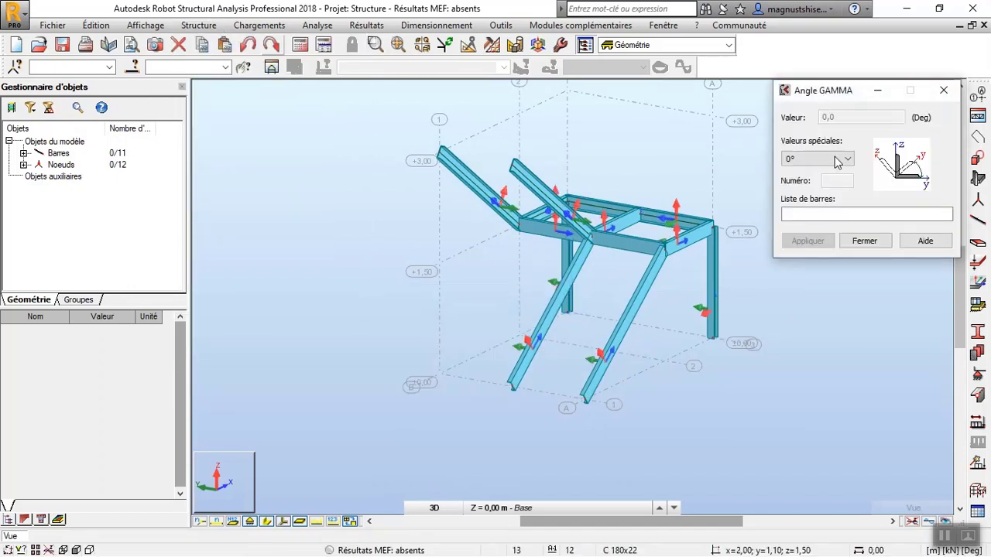
click(846, 159)
click(840, 192)
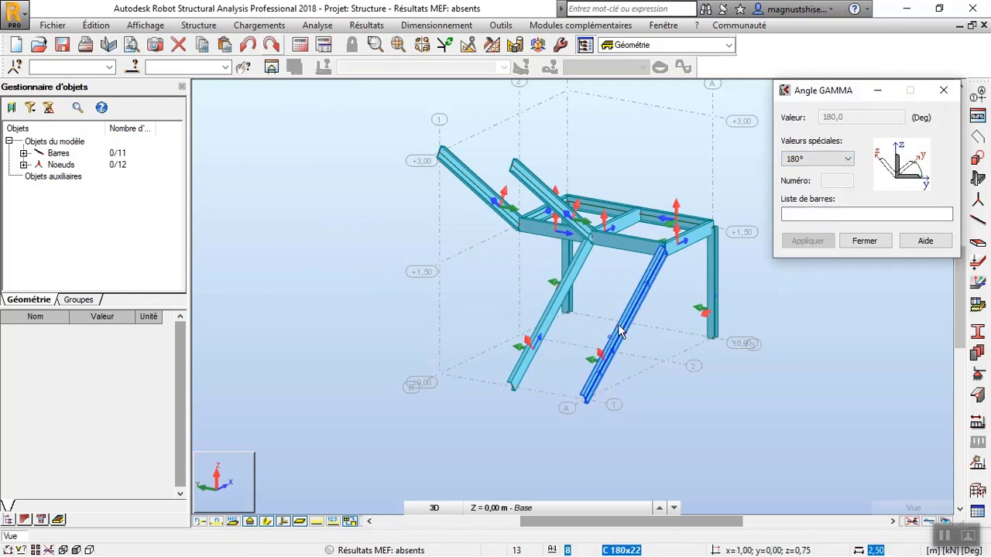
scroll(674, 242, up, 3)
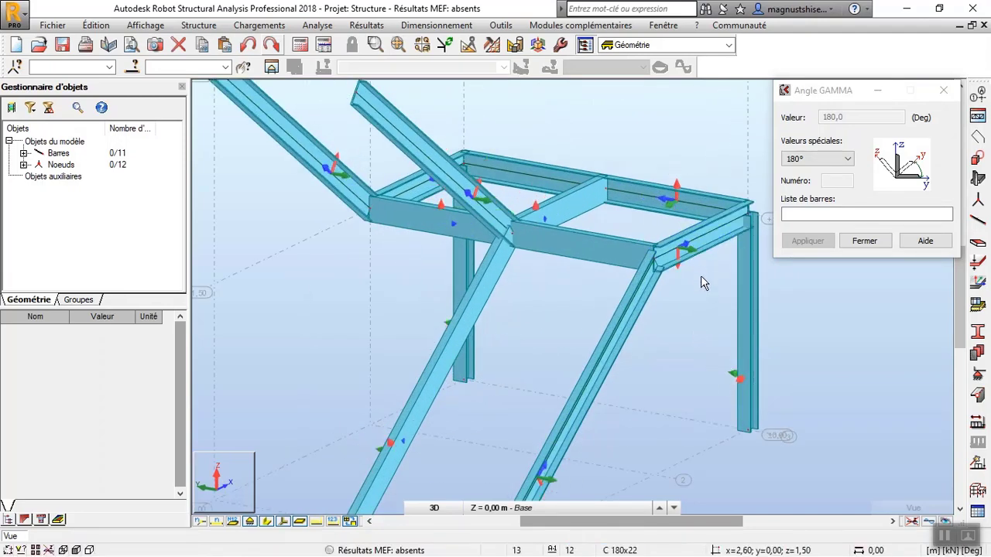
Apply the 180° Gamma angle to the upper stringer on axis B and finish the Gamma definition.
scroll(702, 283, down, 3)
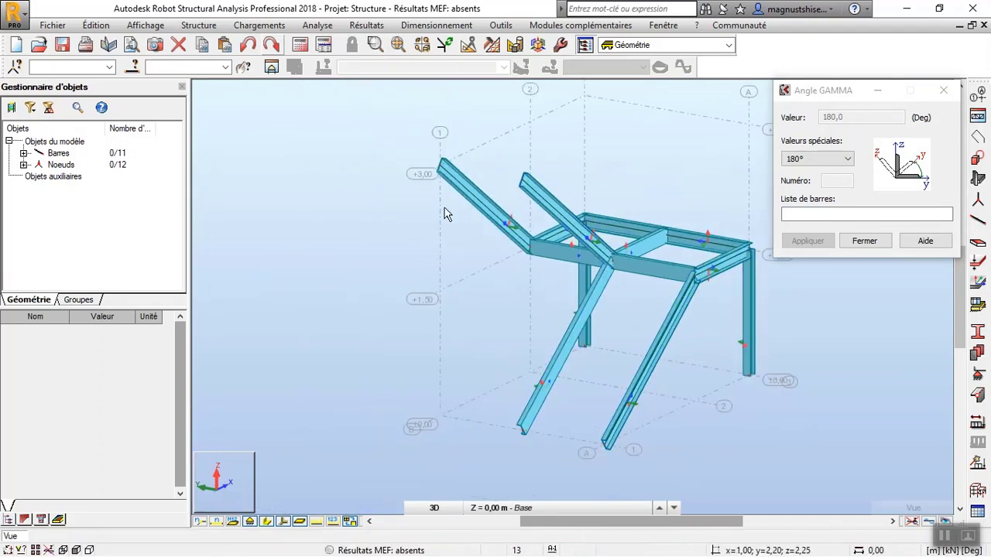
scroll(458, 199, up, 3)
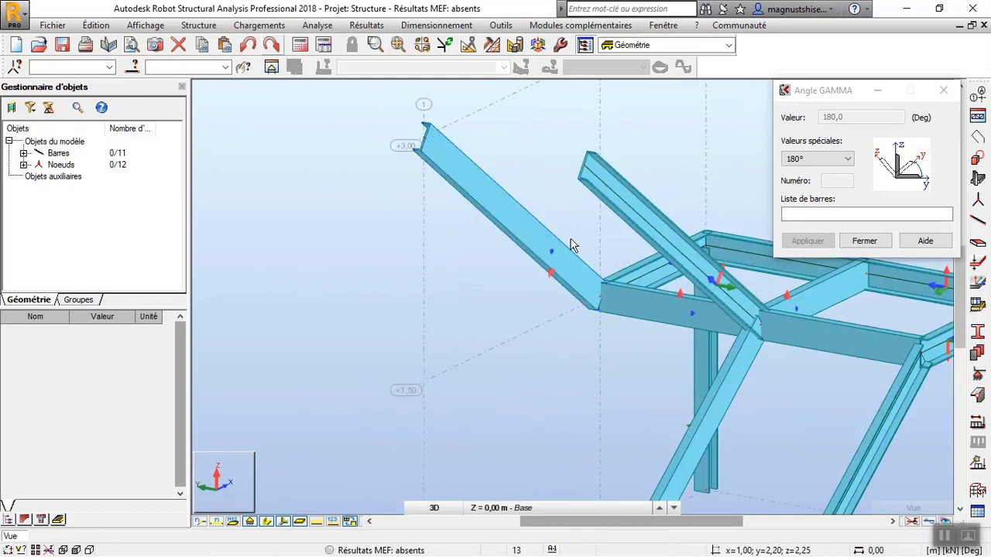
scroll(483, 307, down, 2)
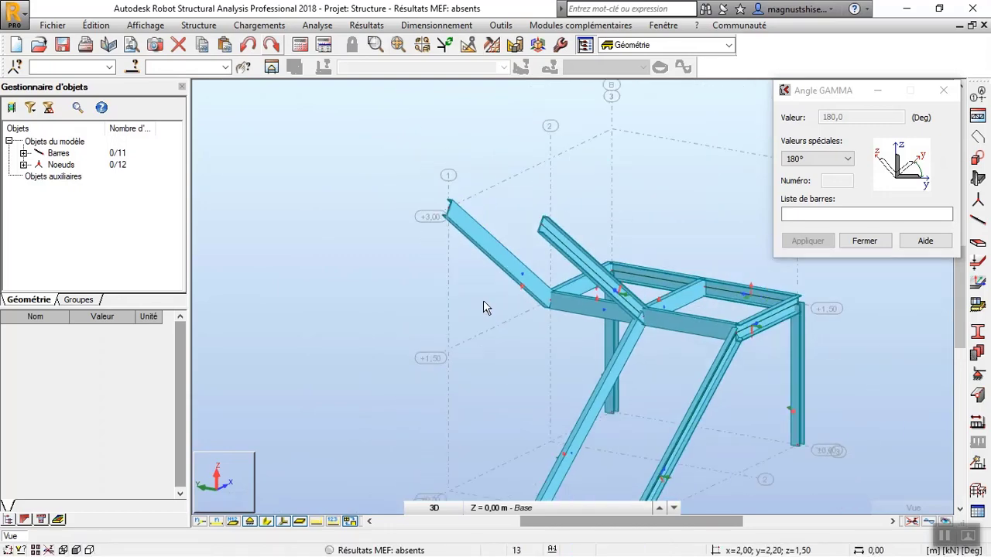
scroll(706, 232, down, 2)
click(874, 242)
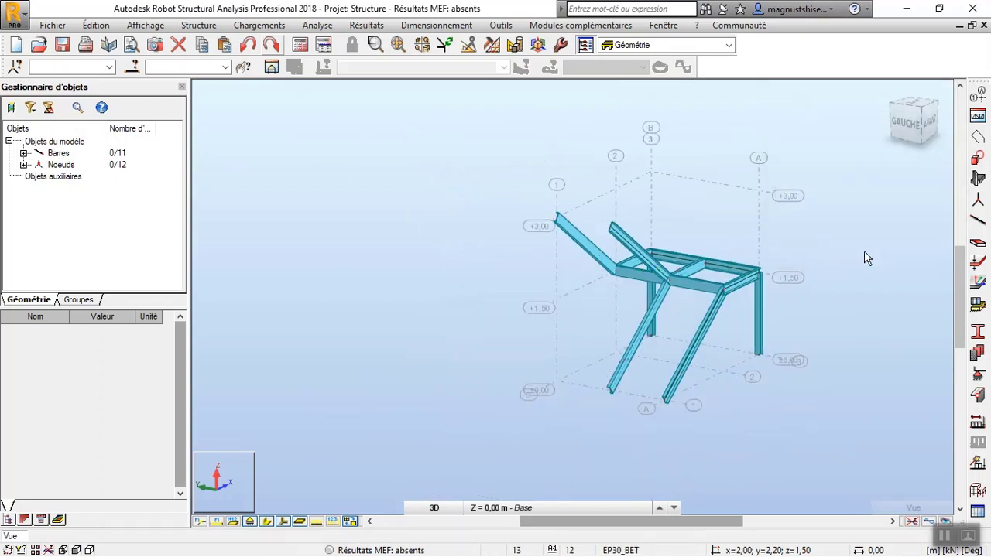
Assign Rotule nodal supports to the four free stringer ends and the bases of both landing columns.
scroll(750, 376, up, 2)
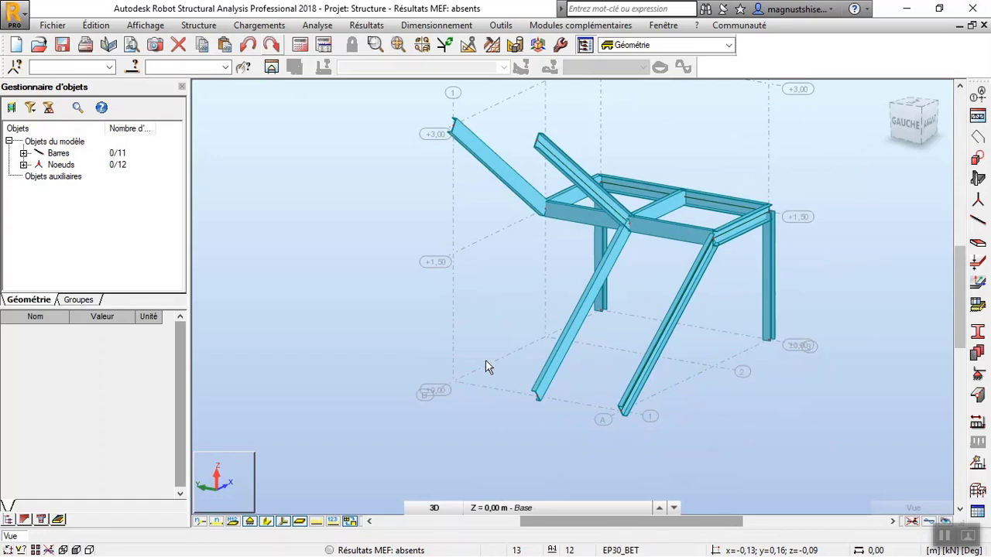
drag(493, 363, 707, 497)
drag(410, 89, 563, 180)
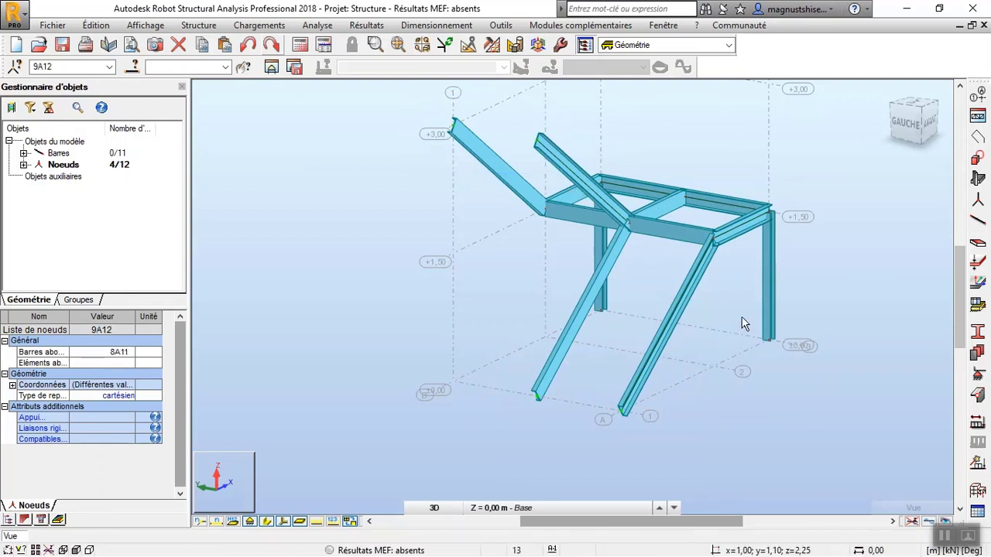
drag(781, 377, 782, 377)
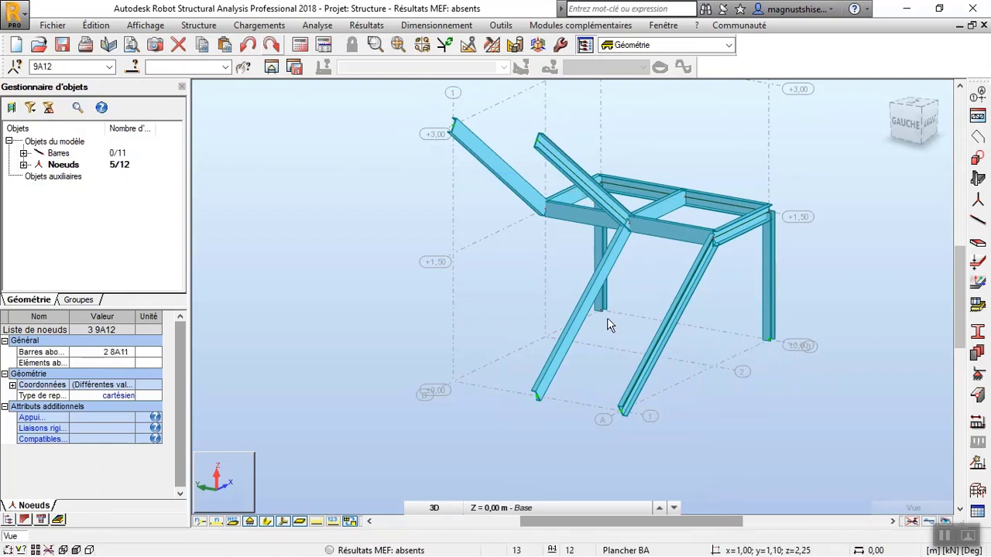
scroll(607, 319, up, 2)
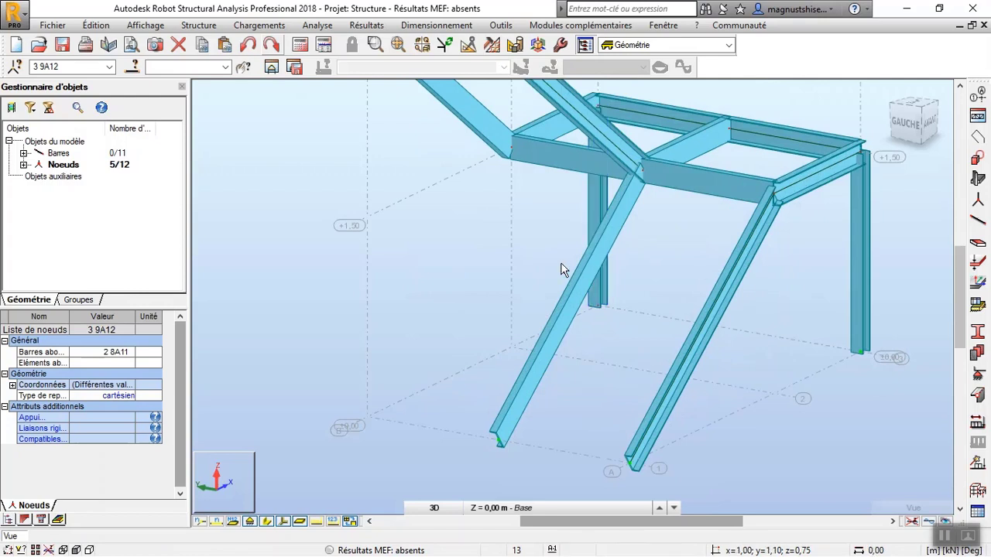
drag(561, 263, 631, 307)
drag(639, 346, 639, 346)
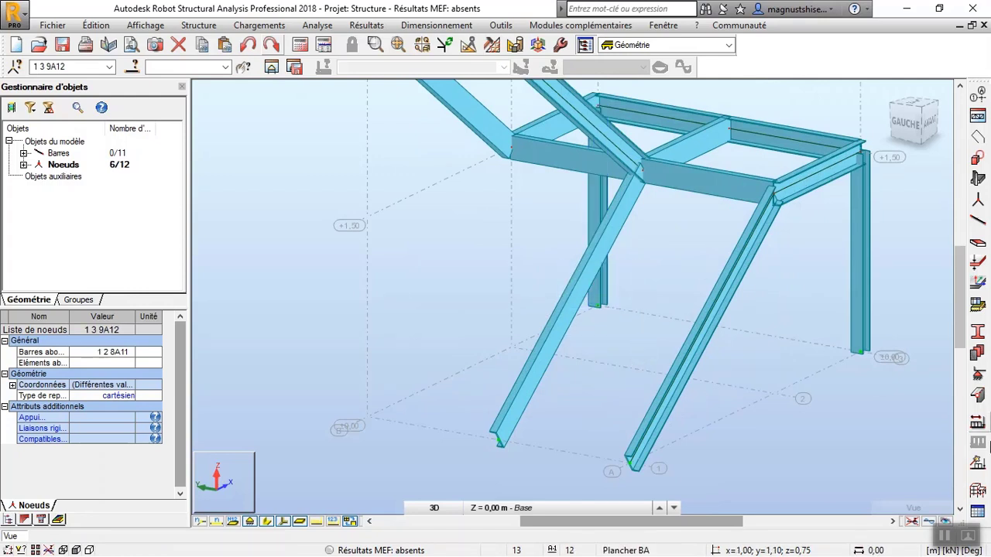
click(979, 395)
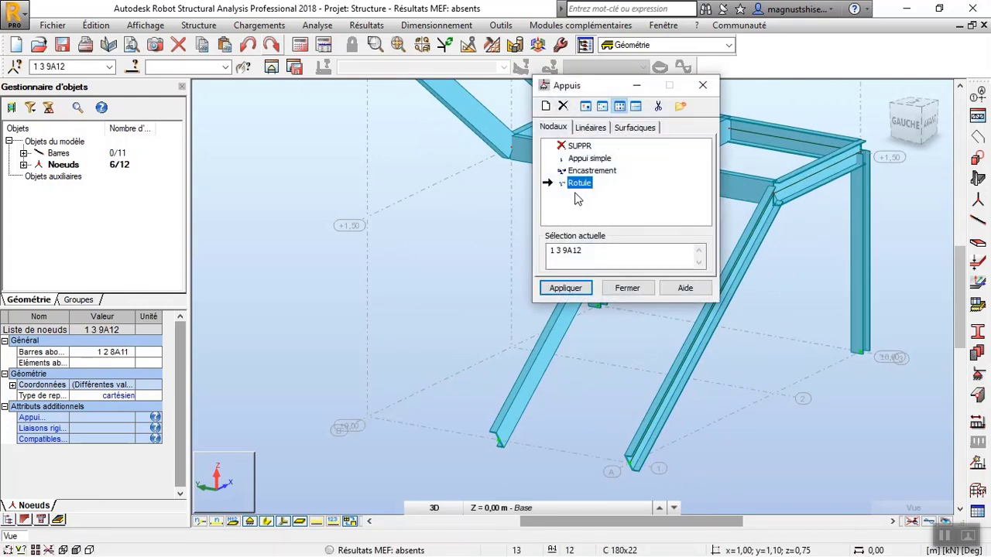
click(566, 288)
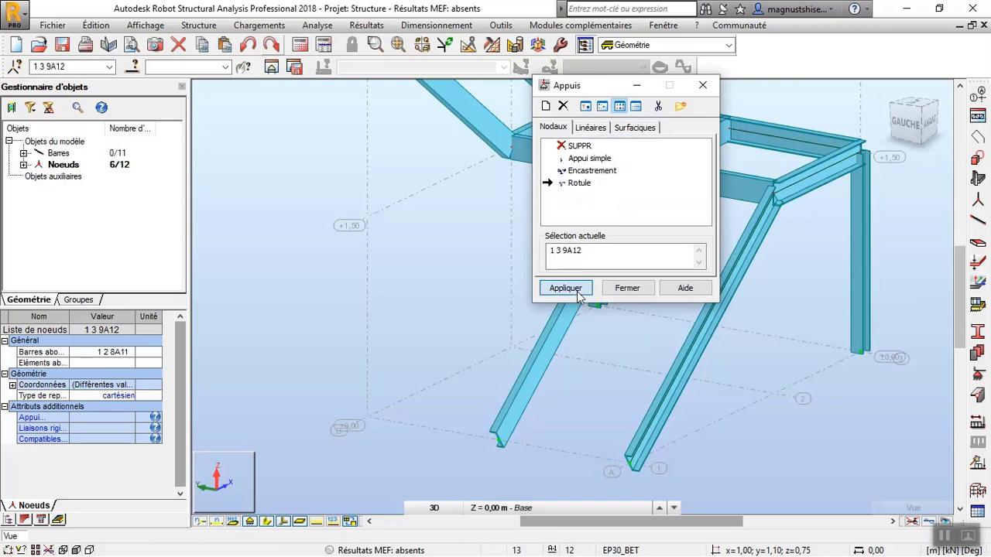
click(617, 289)
scroll(575, 363, down, 2)
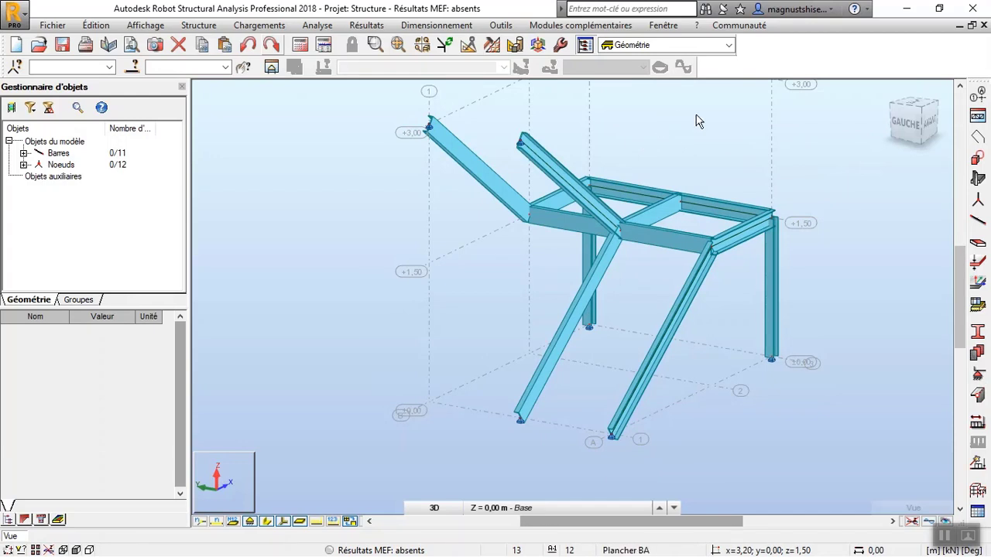
Start defining a new Poutre bar with the U_1 section.
click(978, 221)
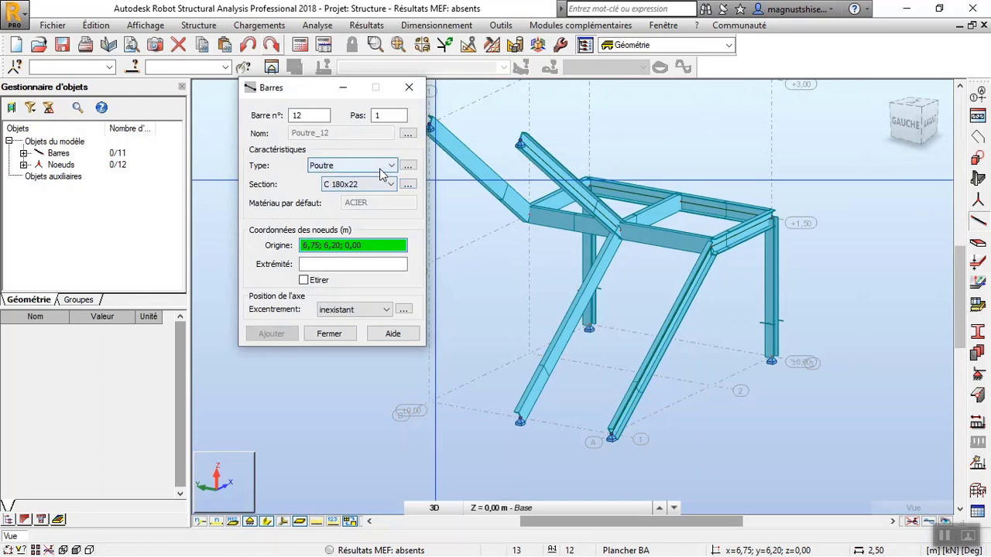
click(389, 184)
click(367, 223)
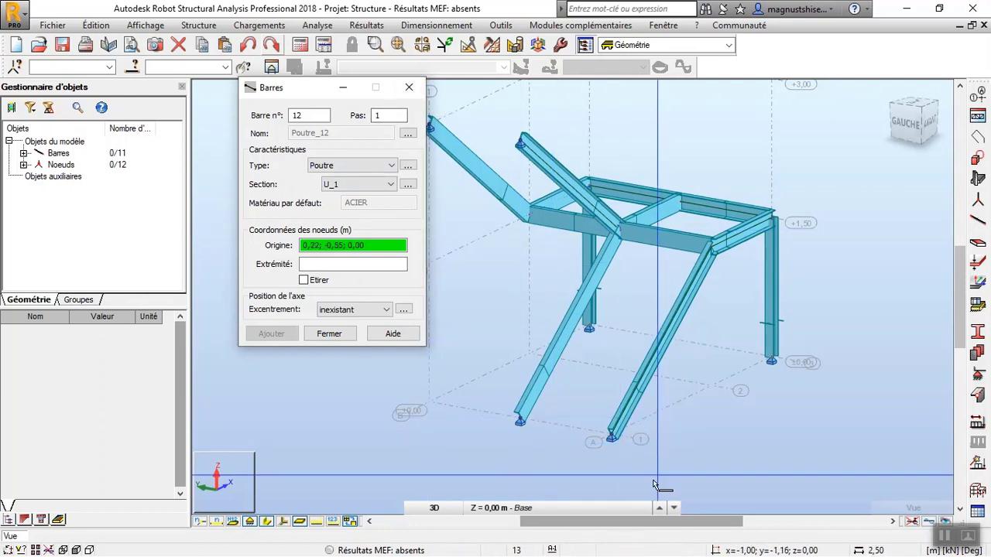
scroll(562, 422, up, 5)
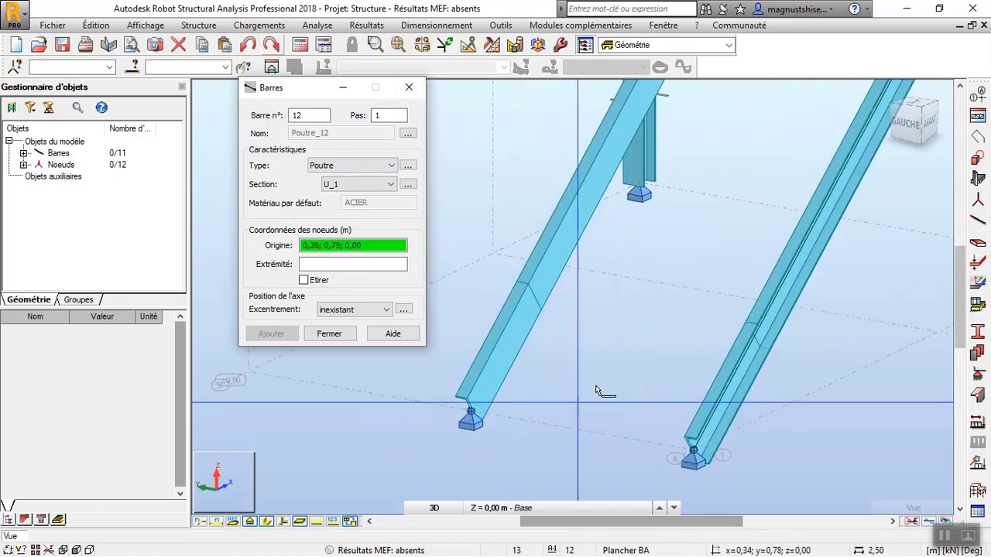
scroll(549, 397, down, 5)
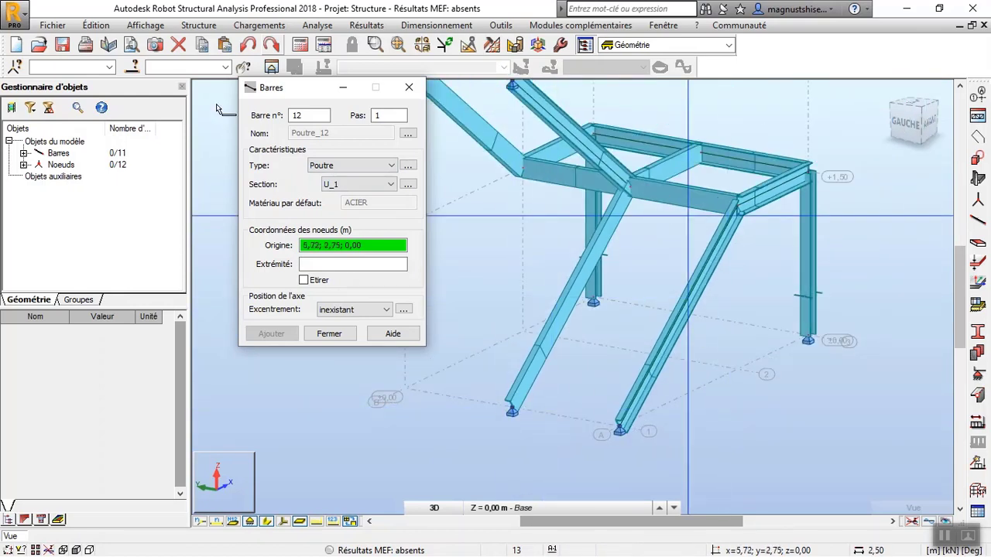
Divide all four stringers into 10 segments, generating nodes without dividing the bars.
click(96, 25)
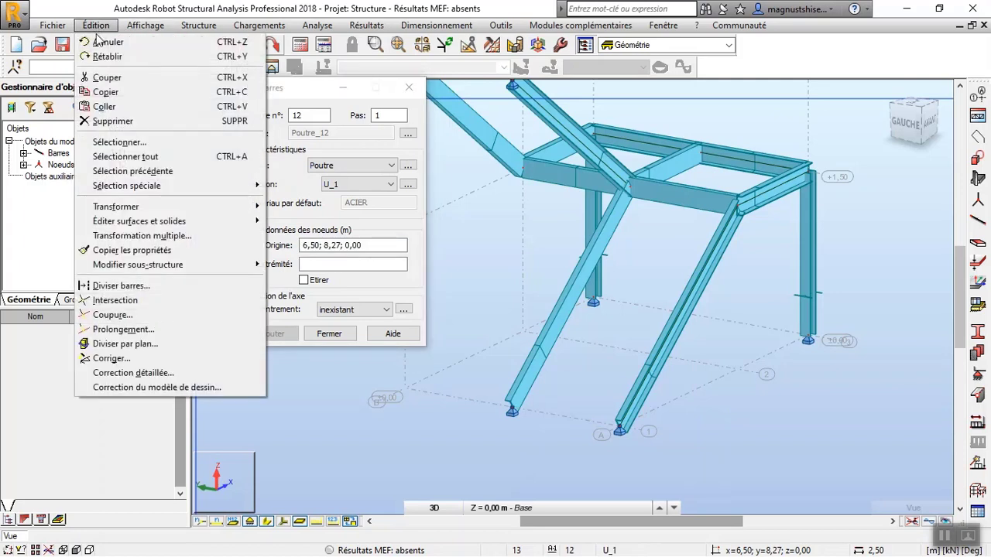
click(158, 286)
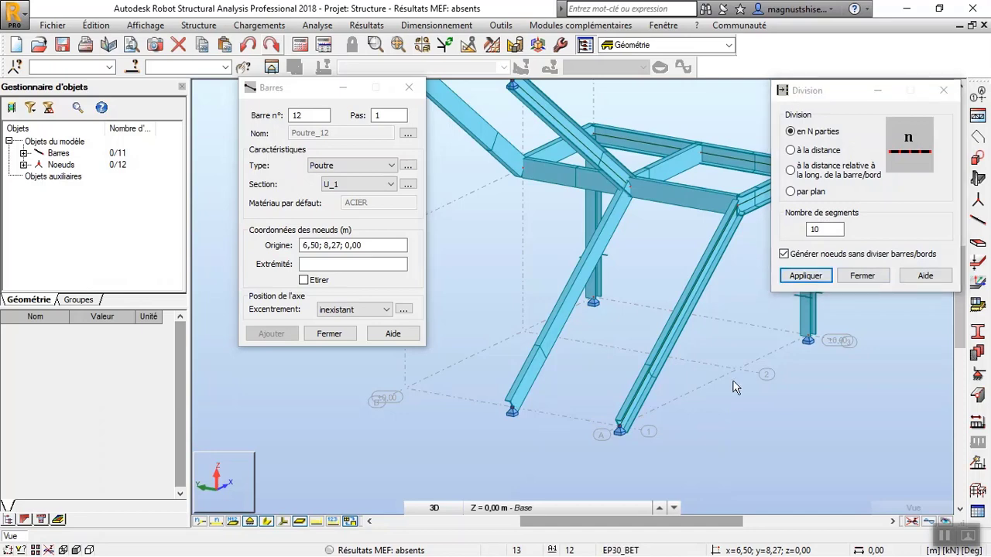
right_click(639, 170)
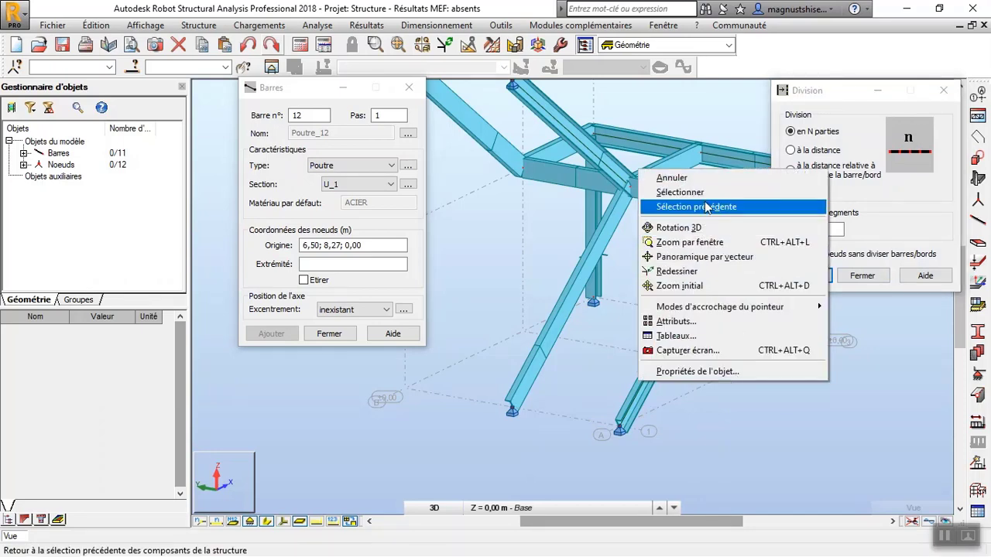
click(679, 192)
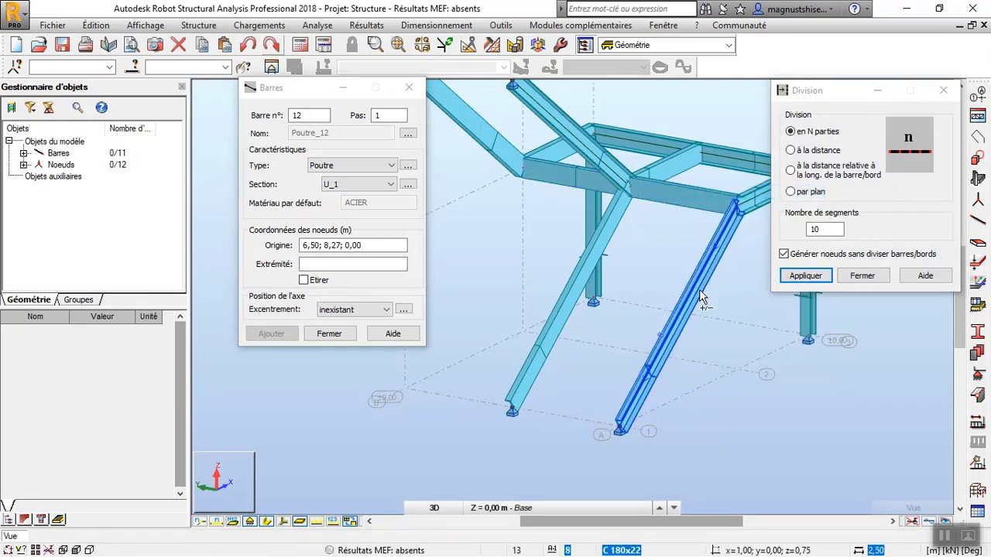
click(700, 296)
ctrl+click(547, 324)
scroll(596, 231, down, 3)
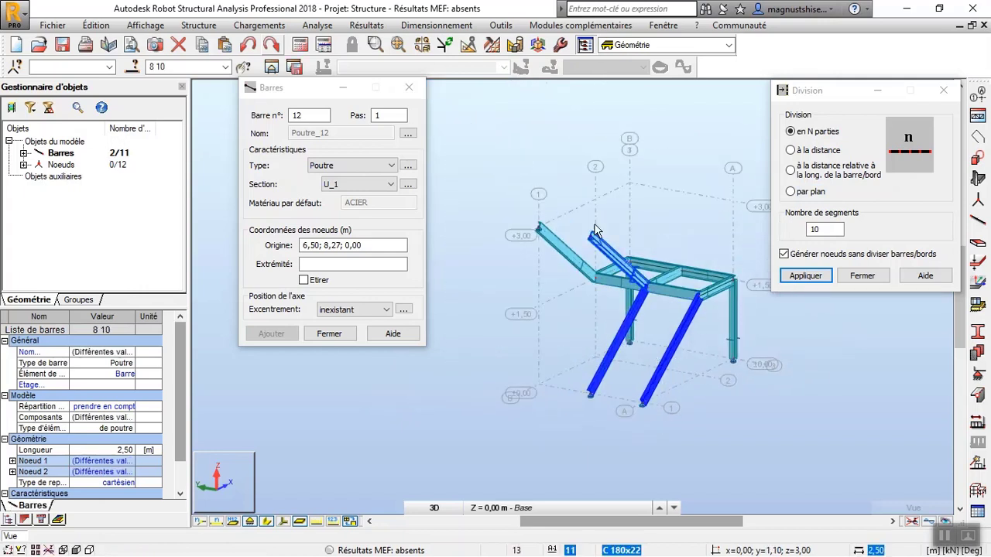
scroll(595, 230, up, 3)
ctrl+click(629, 302)
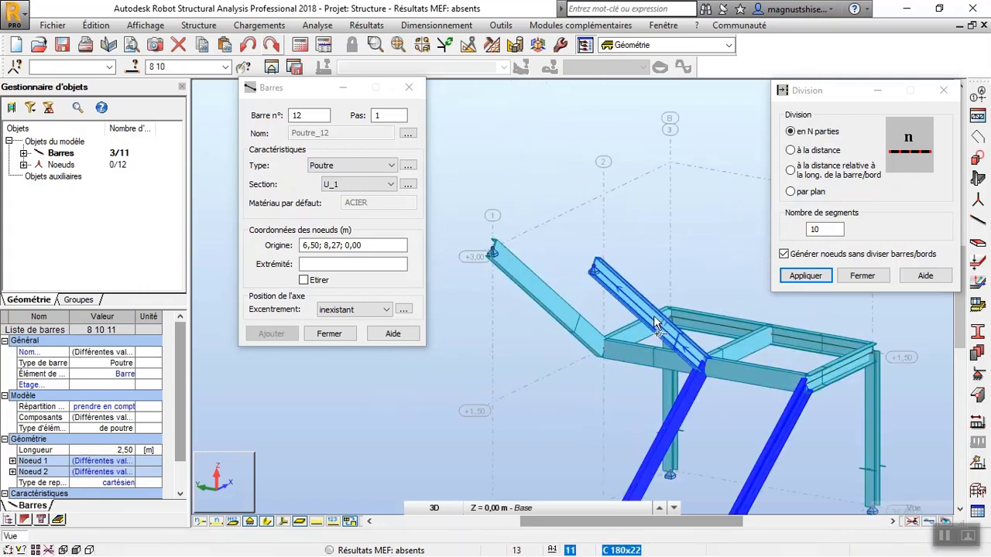
ctrl+click(565, 318)
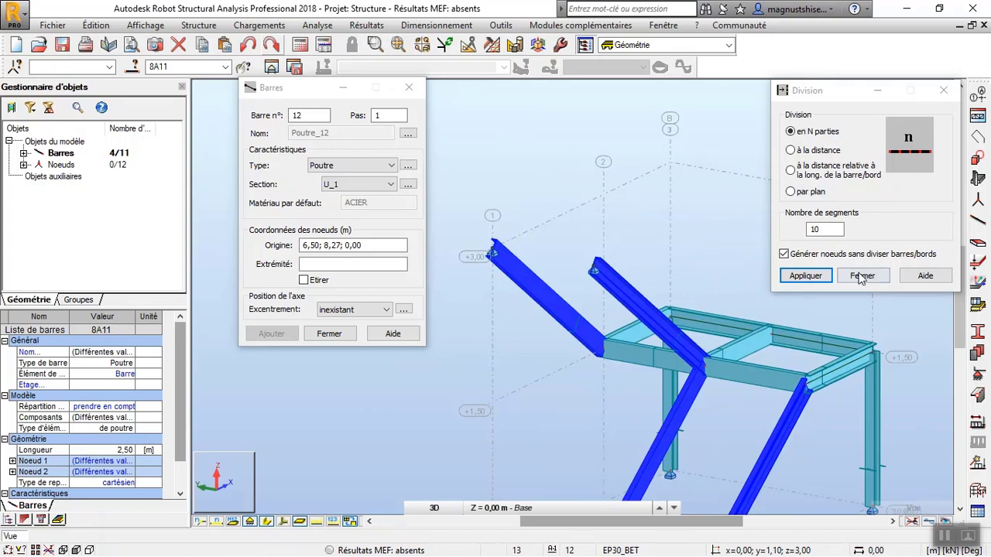
click(823, 280)
click(861, 276)
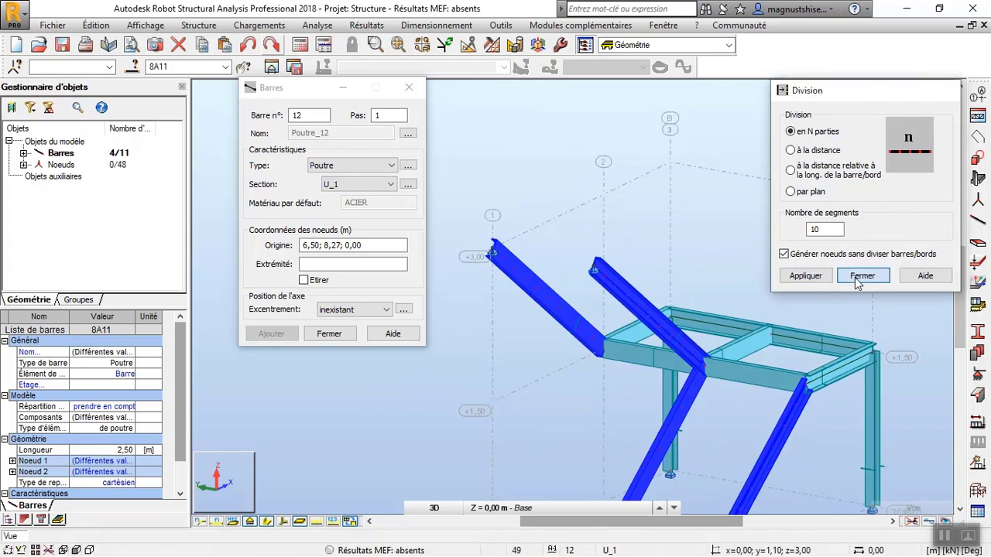
Draw the first U_1 tread bar from 0,20; 1,10; 0,15 to the matching lowest division node of the axis A stringer.
scroll(643, 149, down, 3)
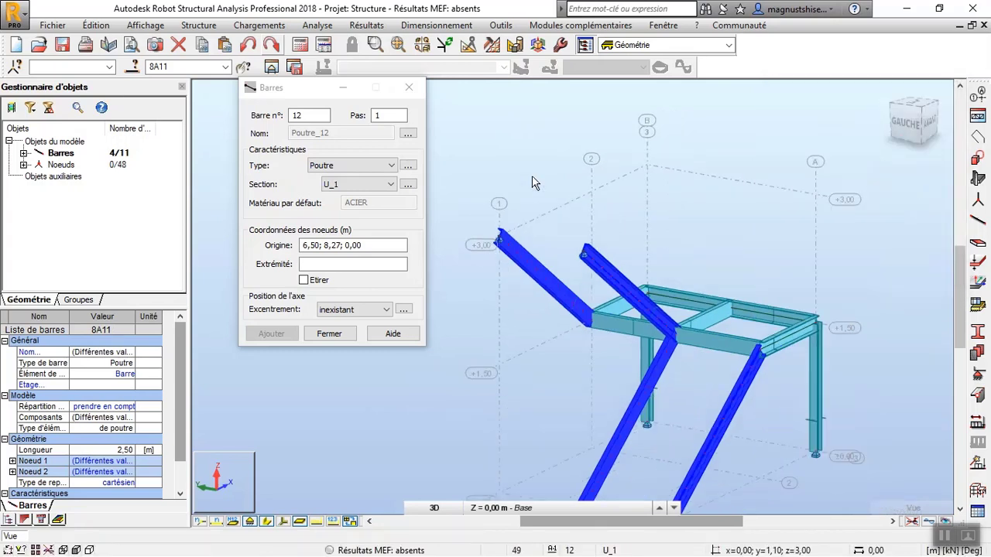
click(654, 143)
click(352, 245)
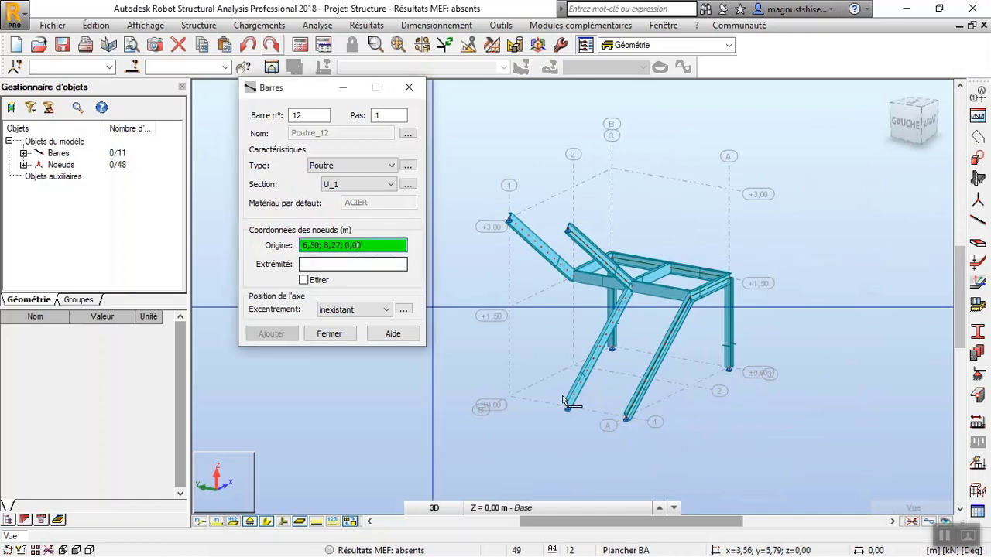
scroll(565, 402, up, 4)
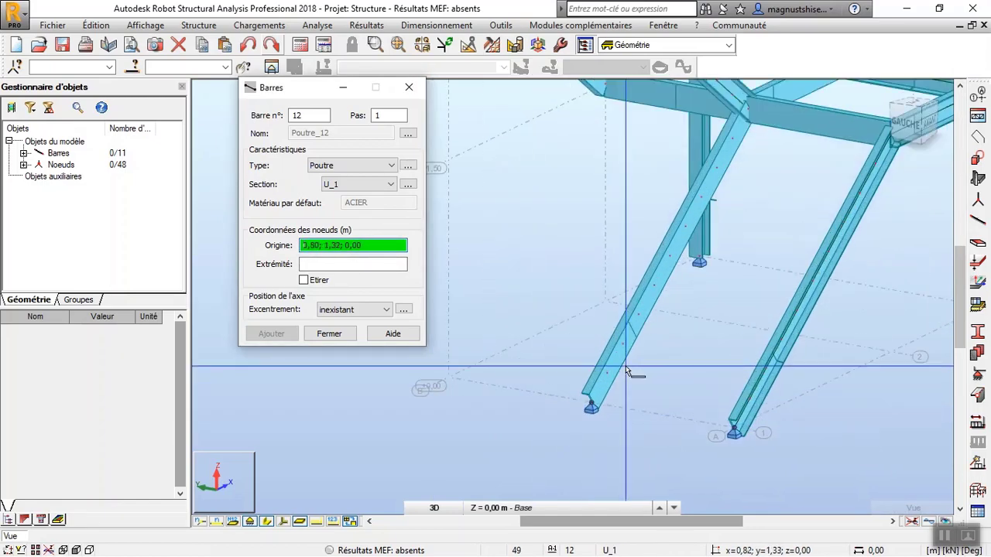
scroll(627, 372, up, 3)
click(600, 378)
scroll(836, 433, down, 2)
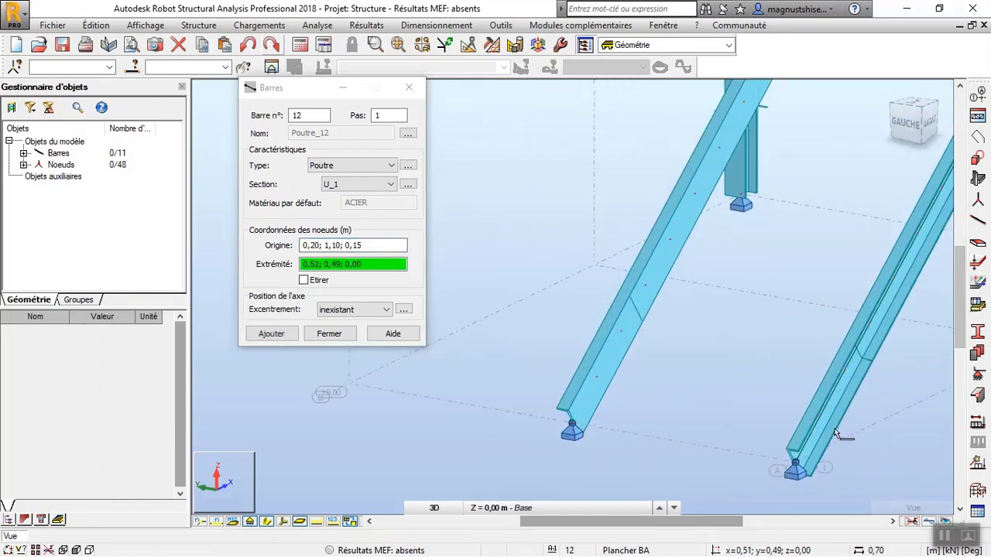
click(821, 418)
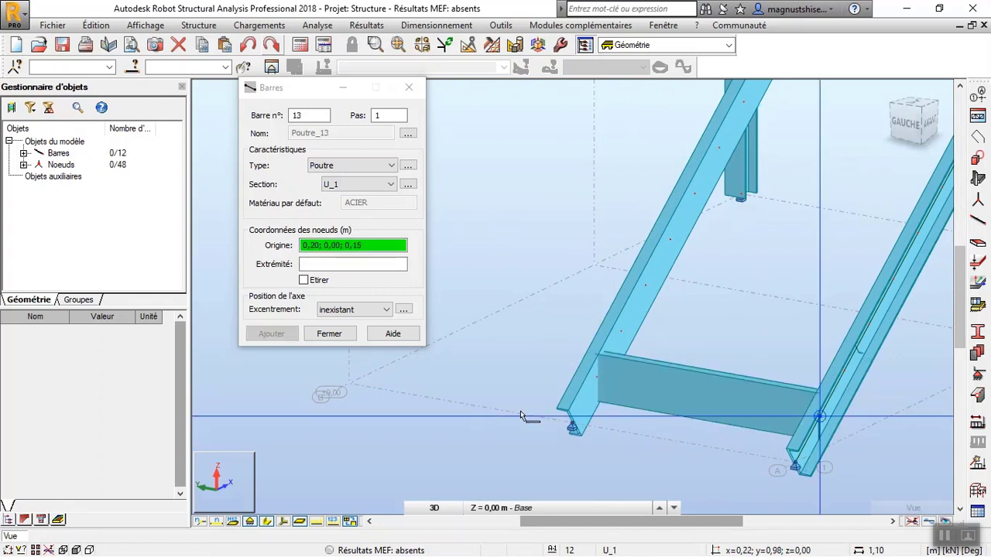
click(408, 88)
Apply a Gamma angle of 270° to the tread bar between the lower stringers.
scroll(418, 302, down, 3)
click(582, 338)
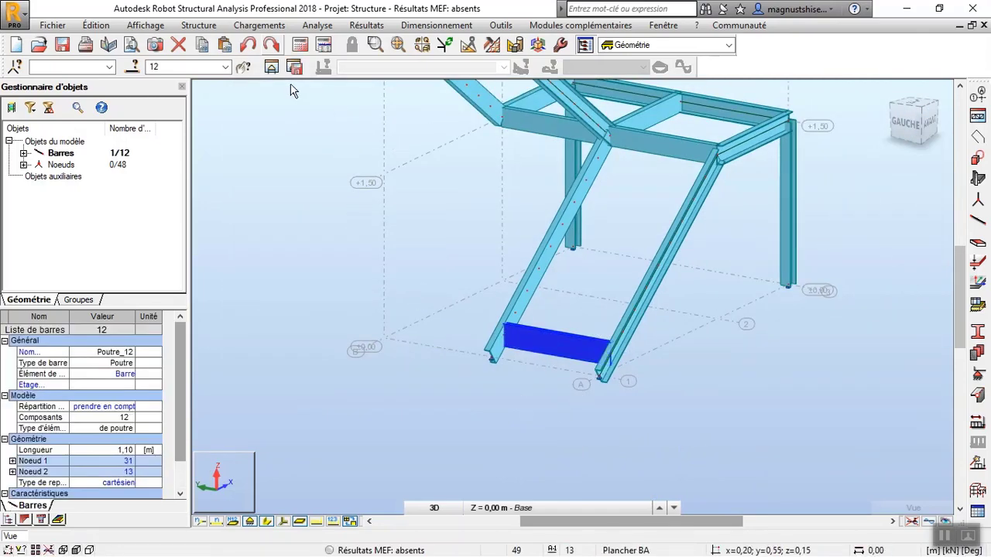
click(198, 25)
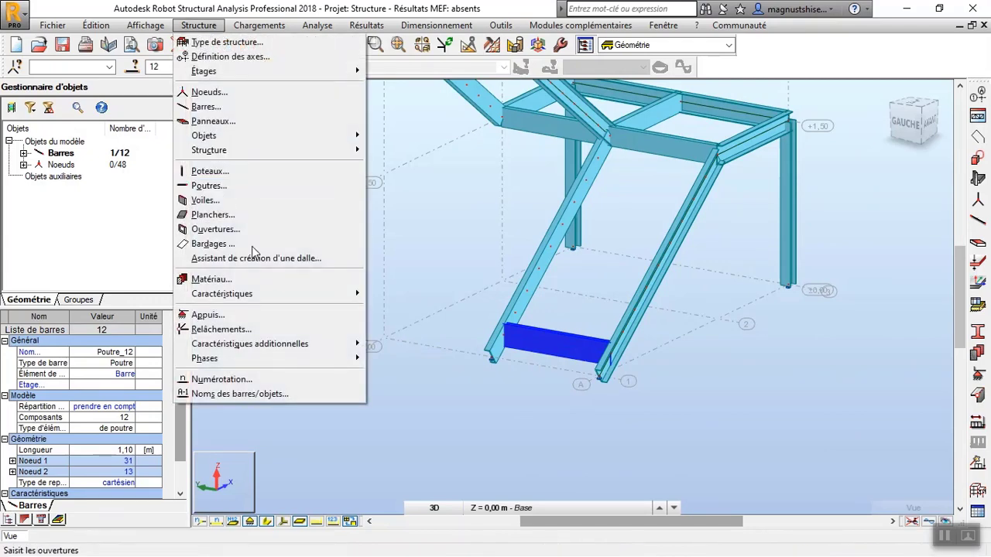
mouse_move(299, 294)
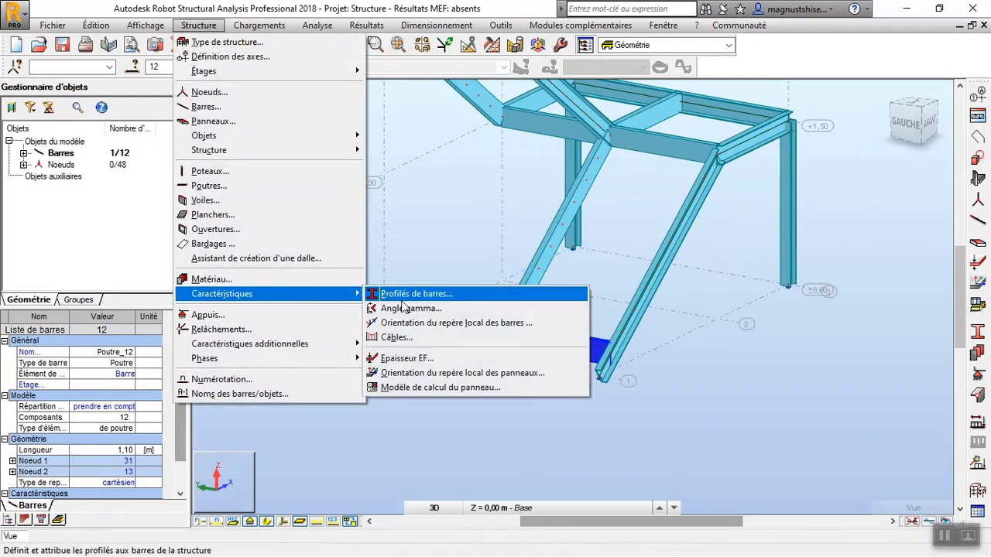
click(406, 312)
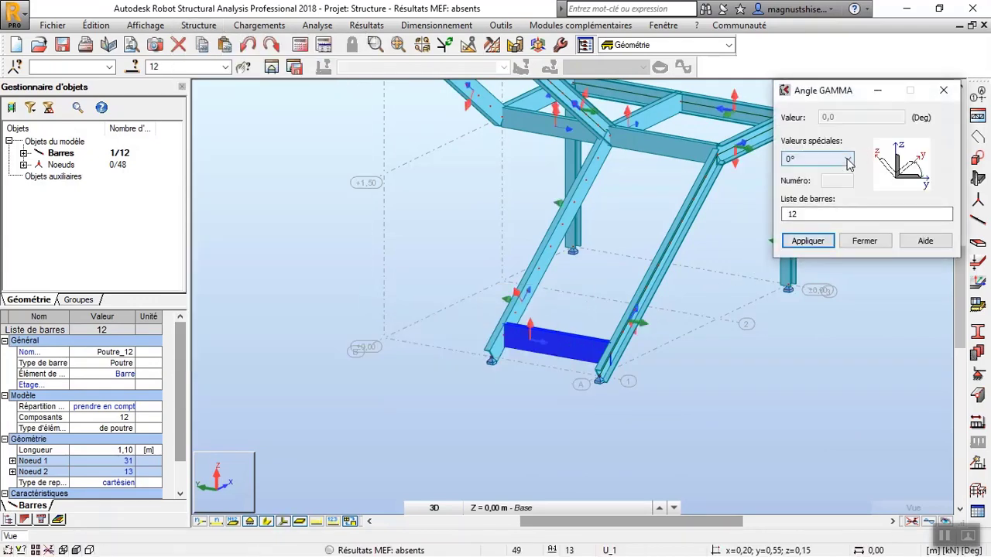
click(847, 159)
click(837, 202)
click(809, 241)
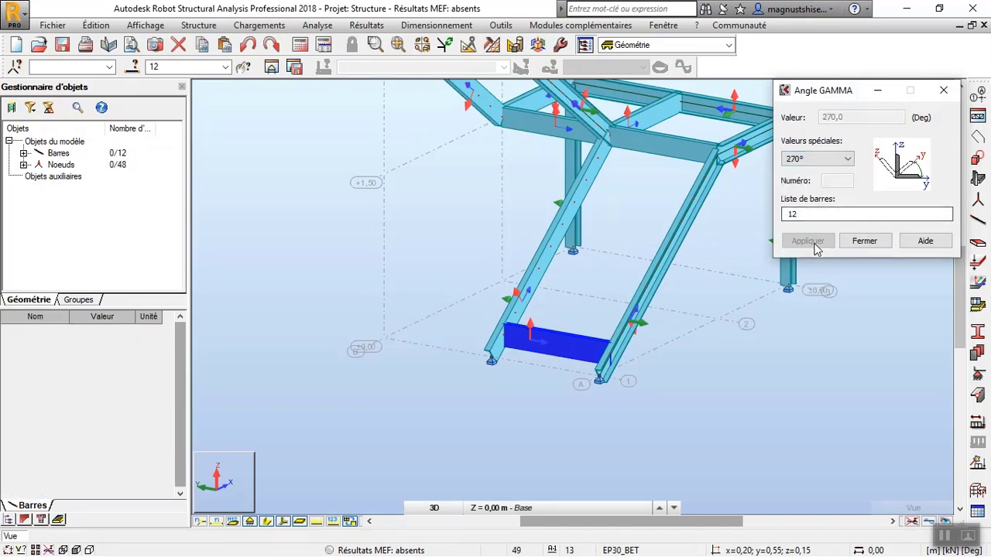
scroll(528, 355, up, 3)
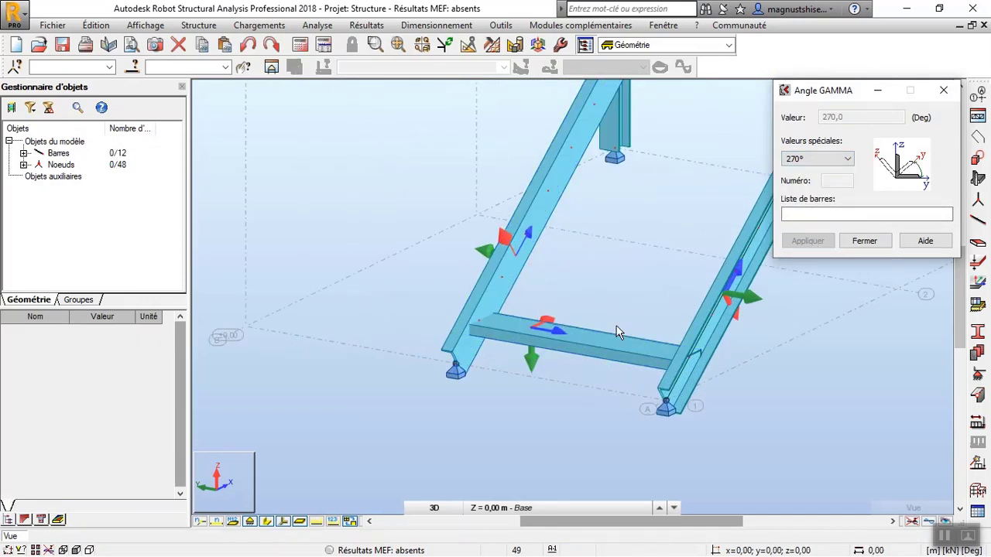
scroll(472, 355, up, 2)
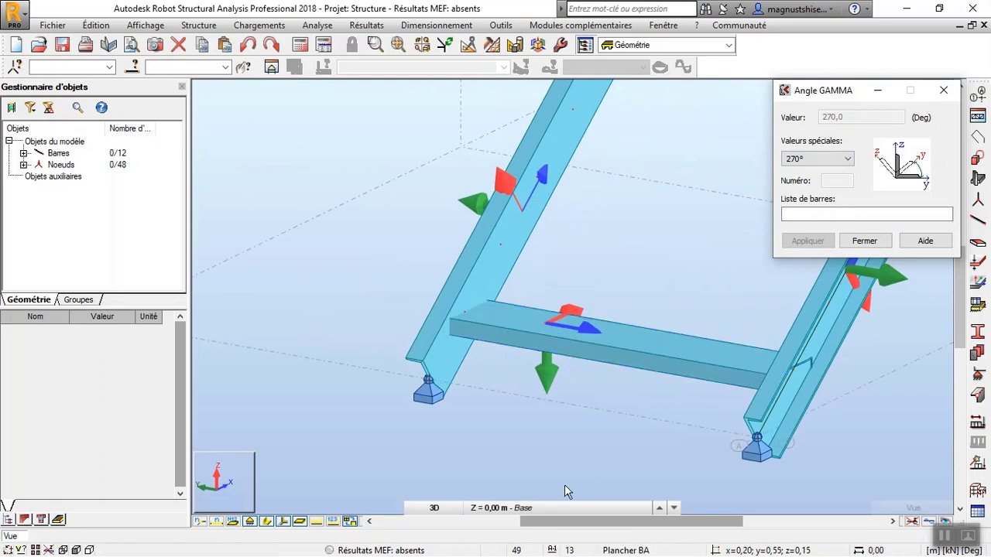
click(864, 241)
Copy the lowest tread up the lower stringers with 8 repetitions, using a translation vector of 0,20; 0,00; 0,15.
scroll(504, 436, down, 5)
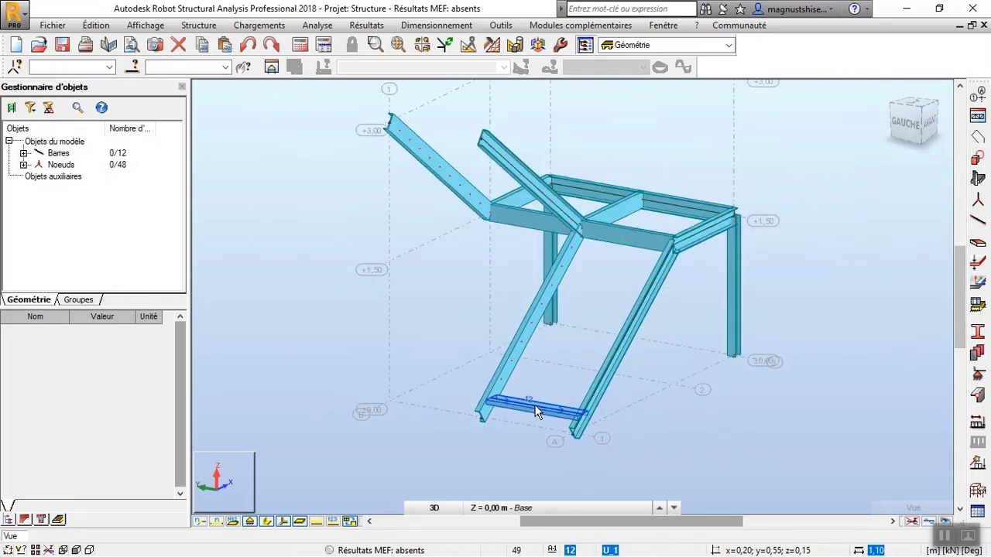
click(536, 411)
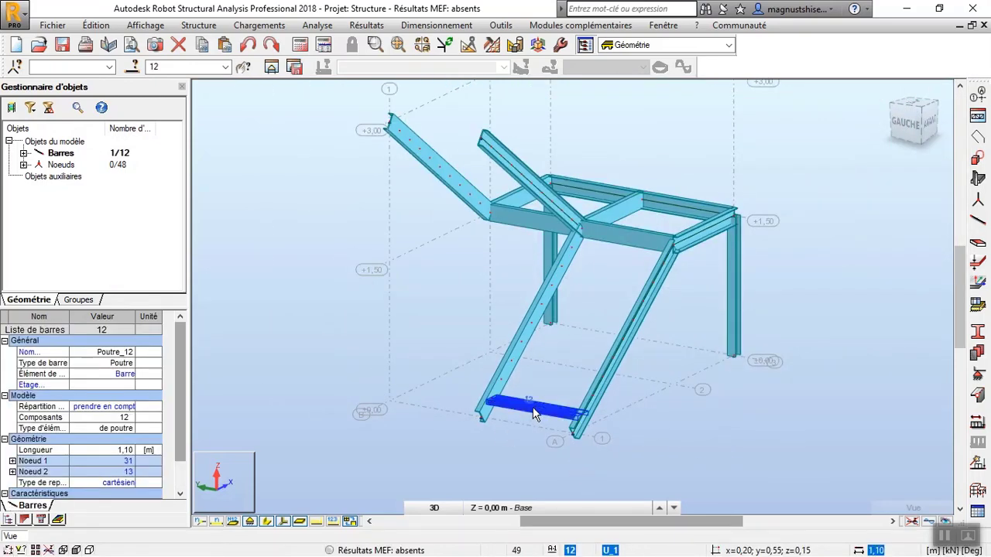
click(468, 45)
click(173, 76)
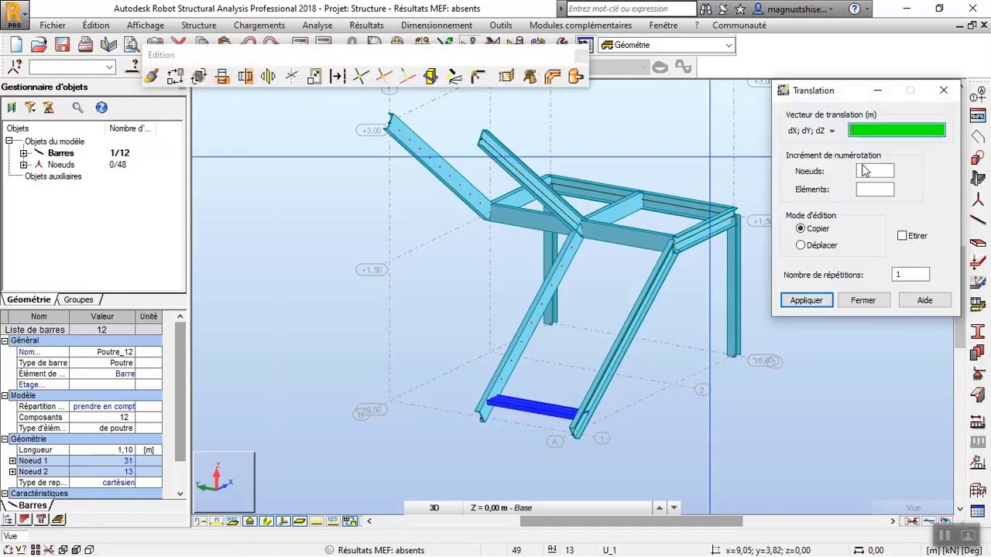
double_click(902, 273)
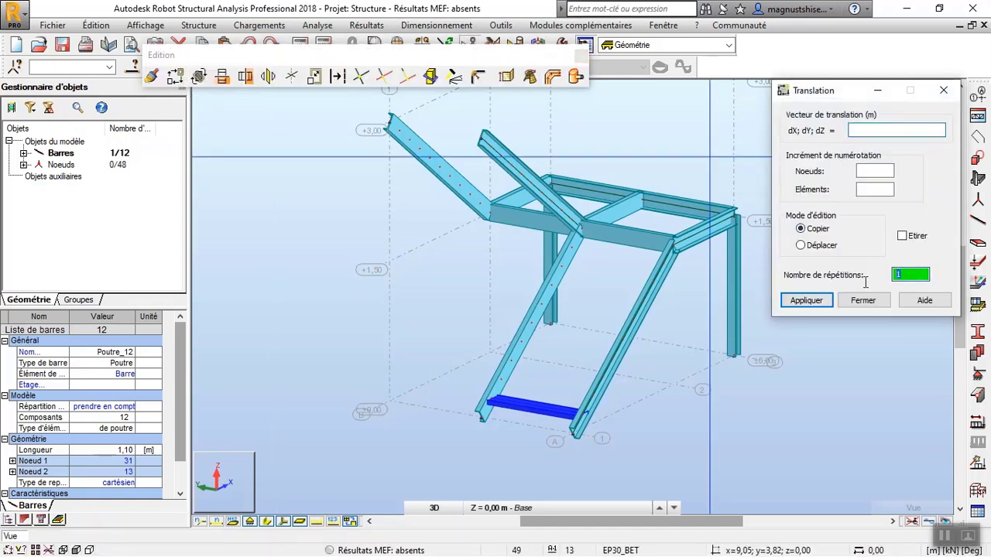
text(8)
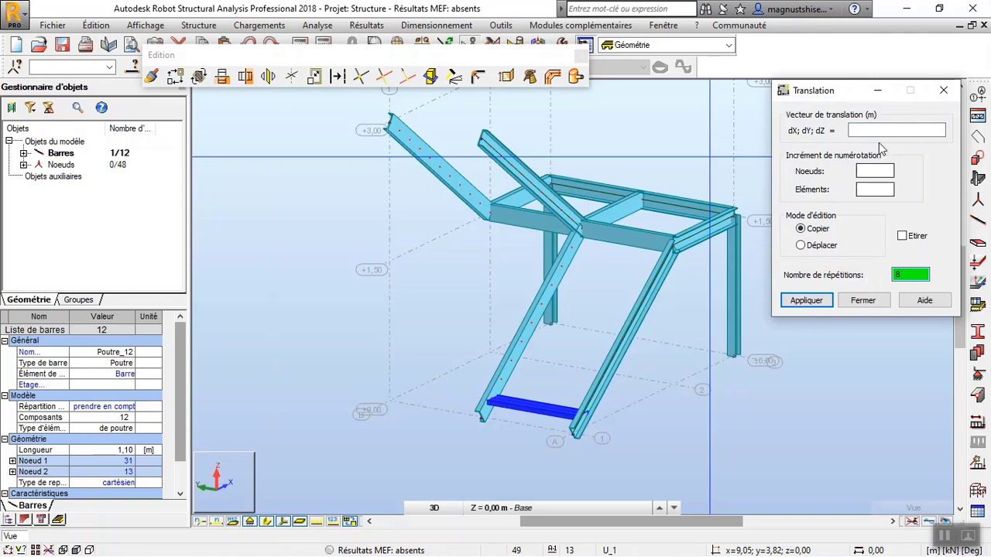
click(882, 131)
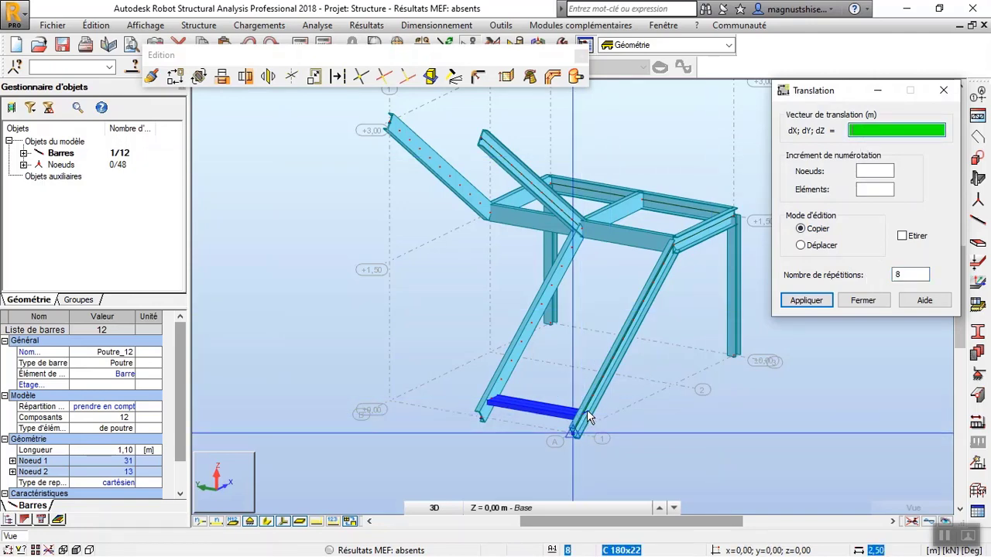
scroll(607, 410, up, 3)
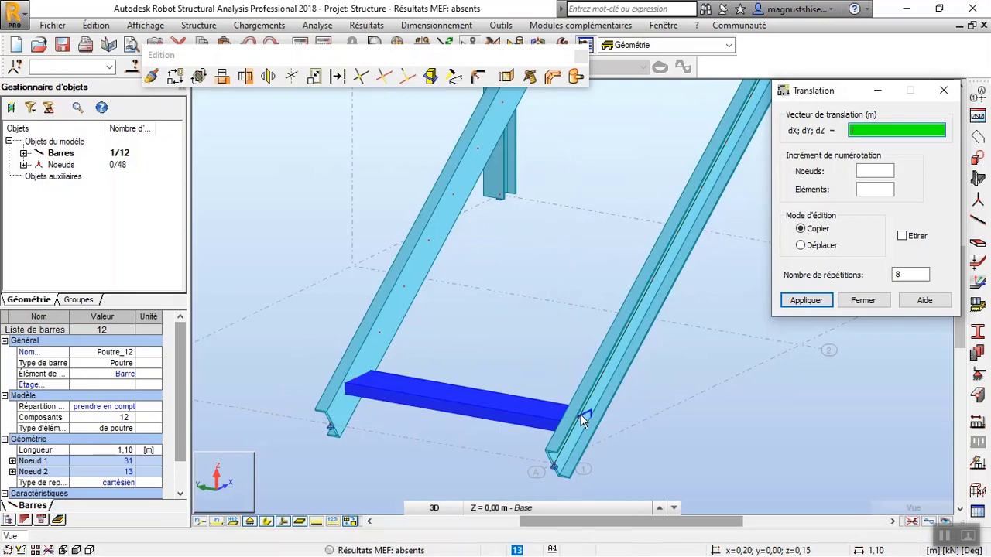
click(579, 417)
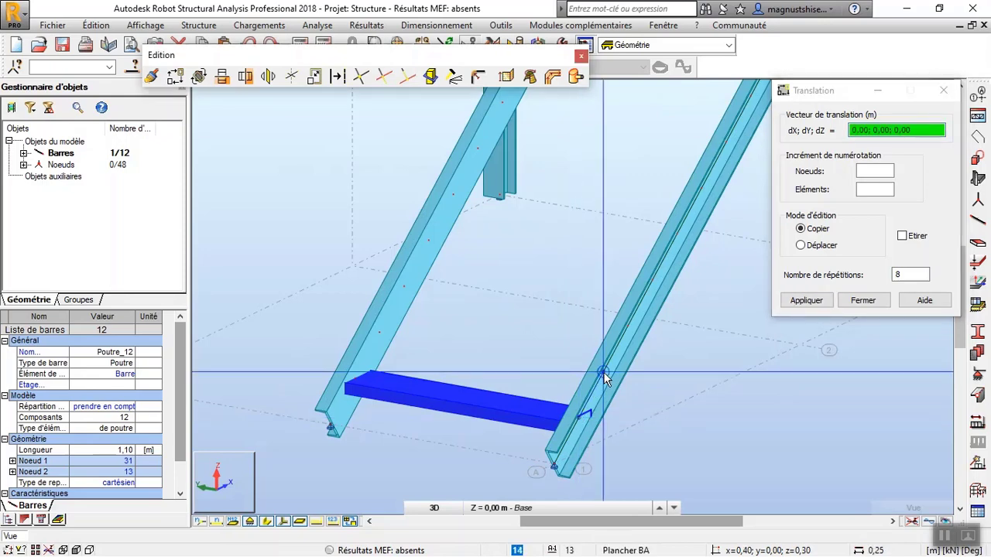
click(606, 377)
scroll(596, 393, down, 5)
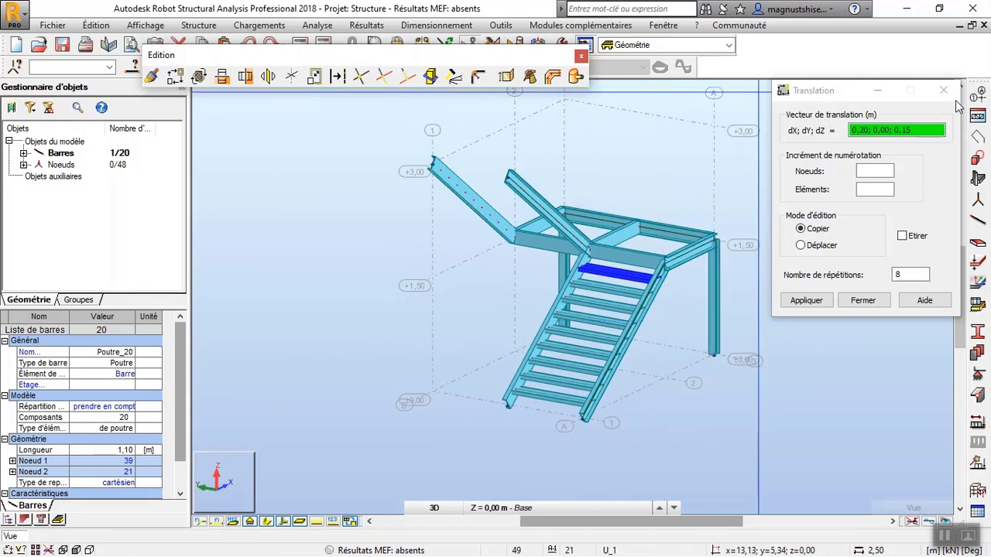
Draw a U_1 Poutre tread between the lowest division nodes of the upper stringers, from 1,80; 2,20; 1,65 to 1,80; 1,10; 1,65.
click(978, 222)
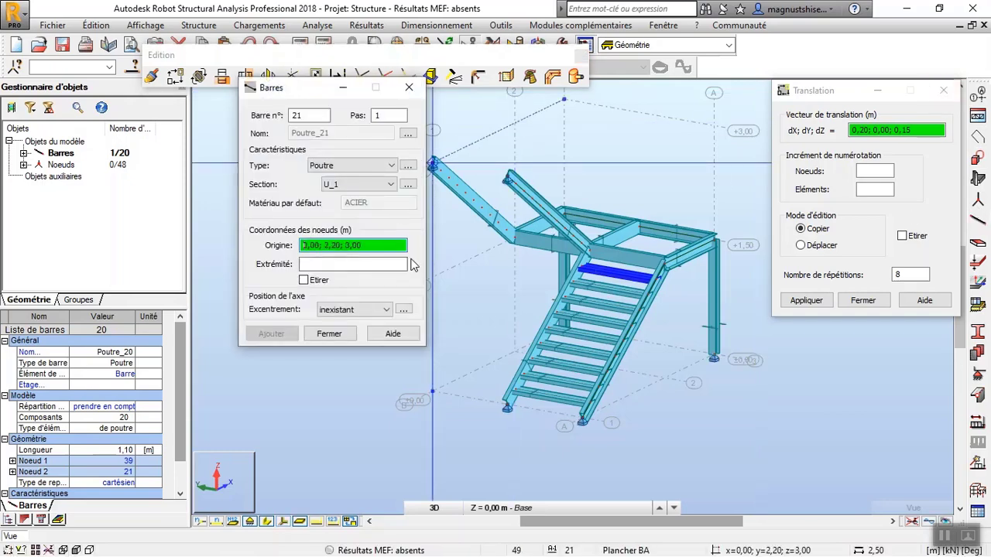
right_click(463, 137)
click(558, 160)
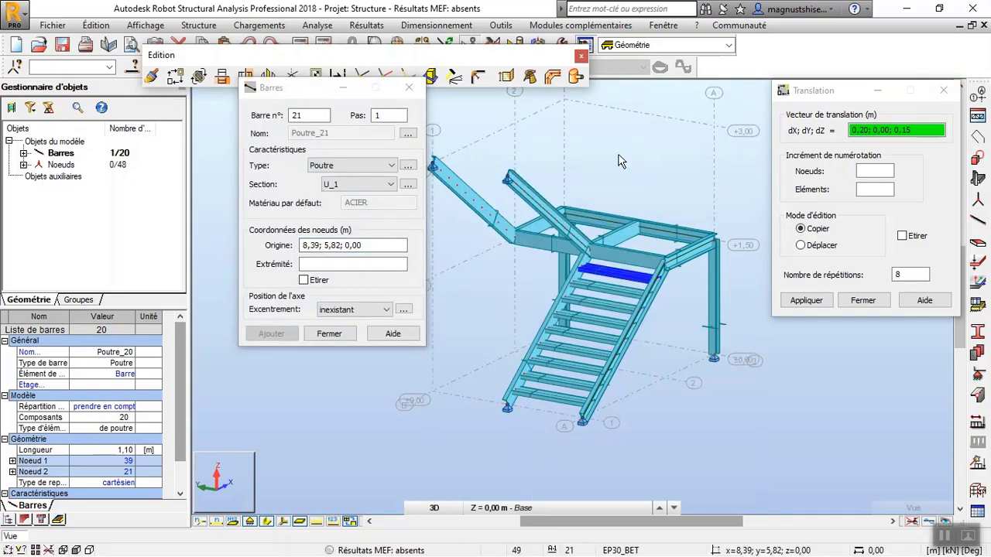
scroll(517, 240, up, 2)
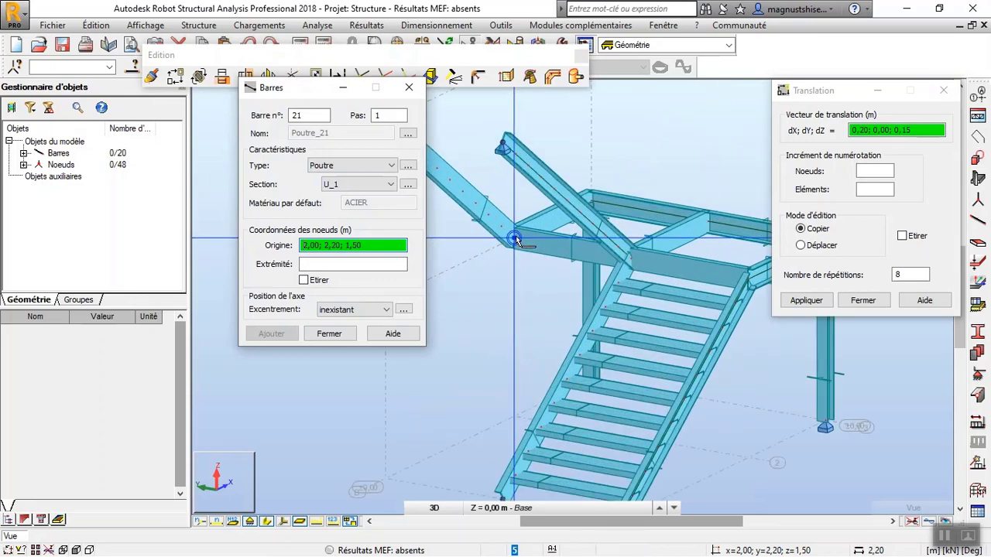
scroll(517, 240, up, 2)
click(500, 229)
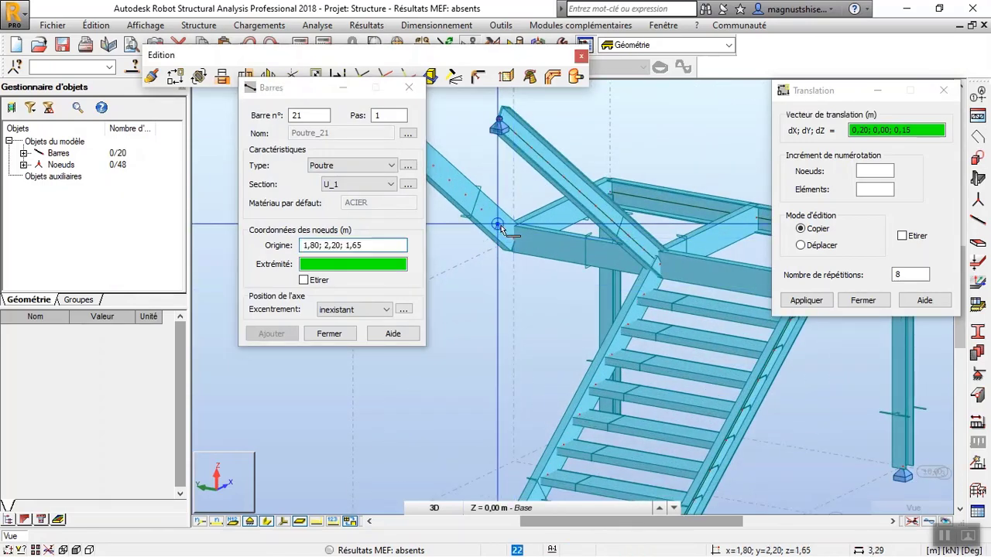
click(644, 252)
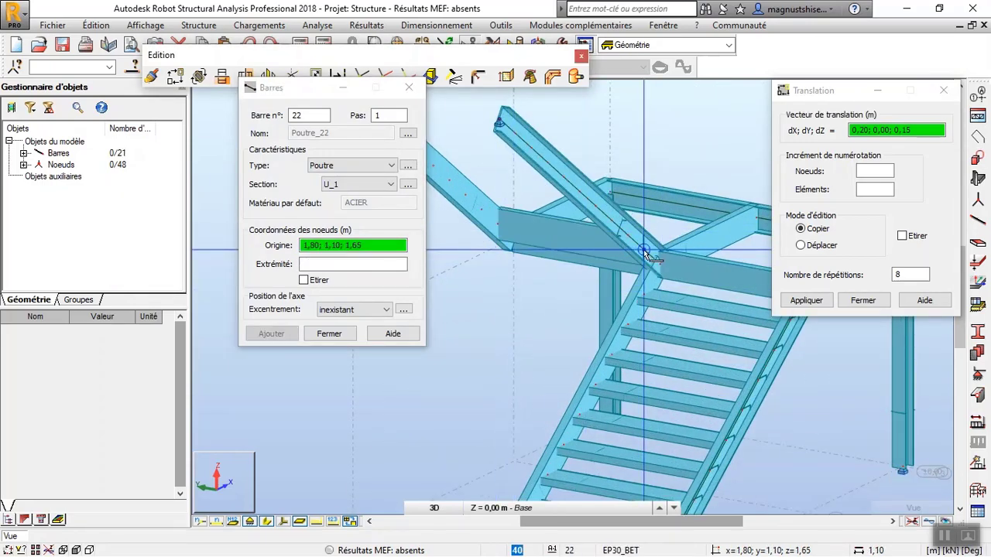
click(409, 87)
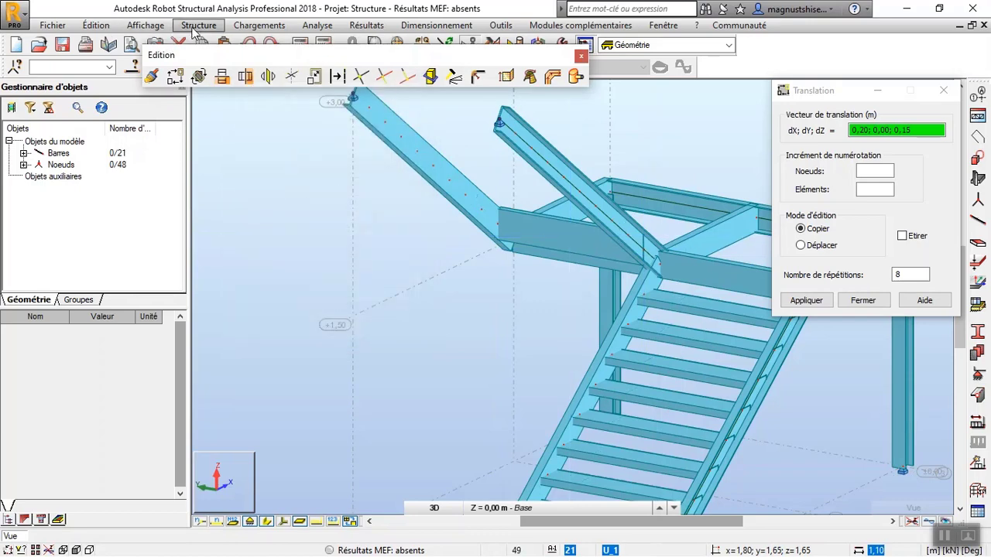
Apply a Gamma angle of 270° to the new tread at the foot of the upper stringers.
click(195, 28)
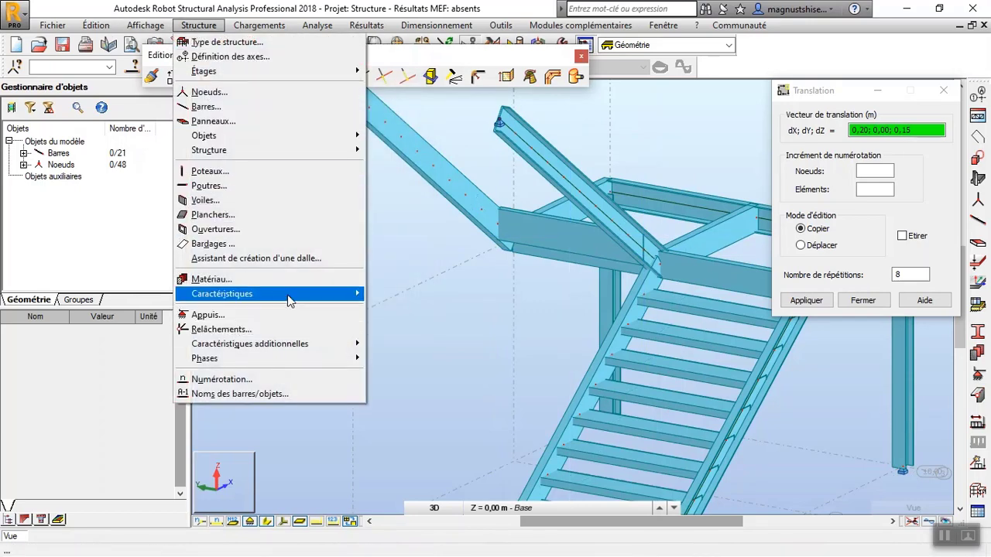
mouse_move(288, 301)
click(418, 337)
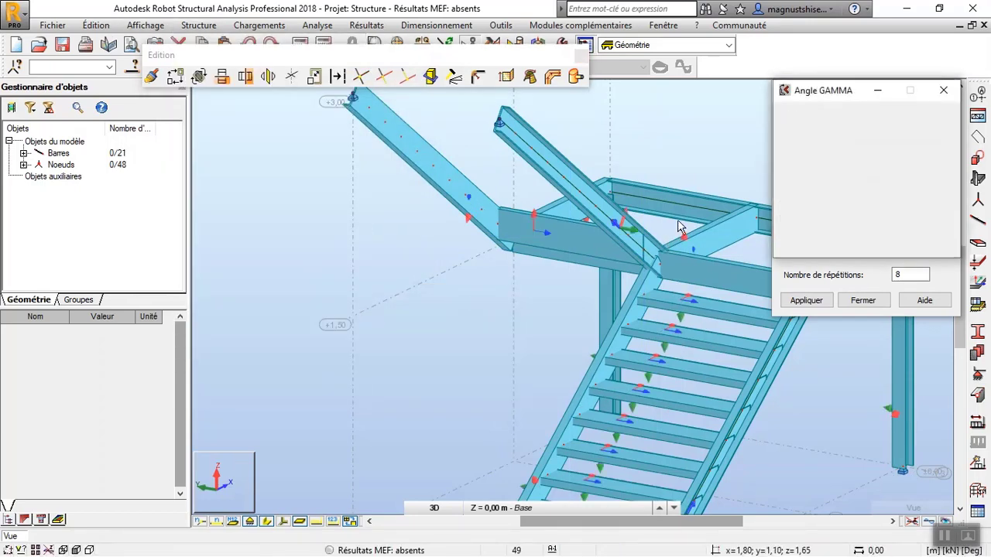
click(808, 159)
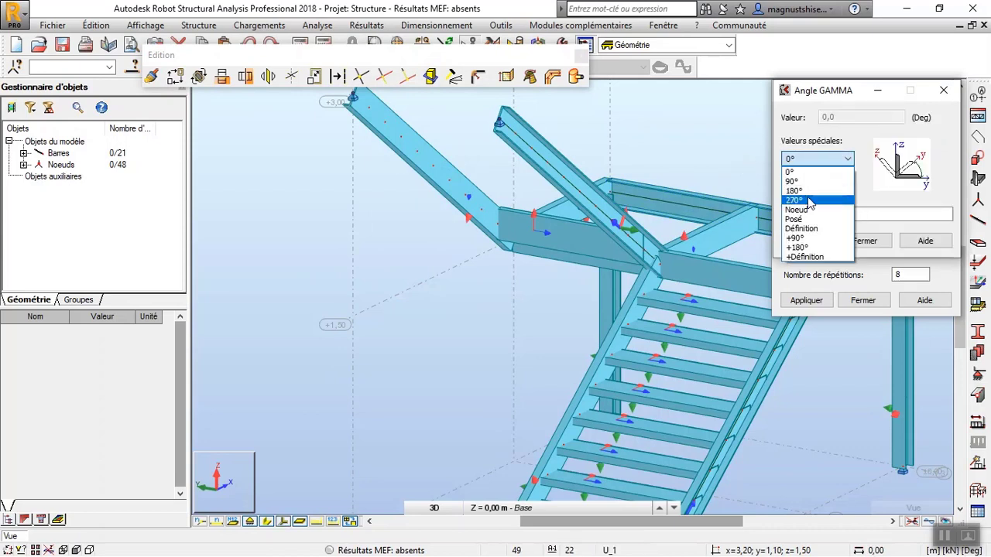
click(808, 201)
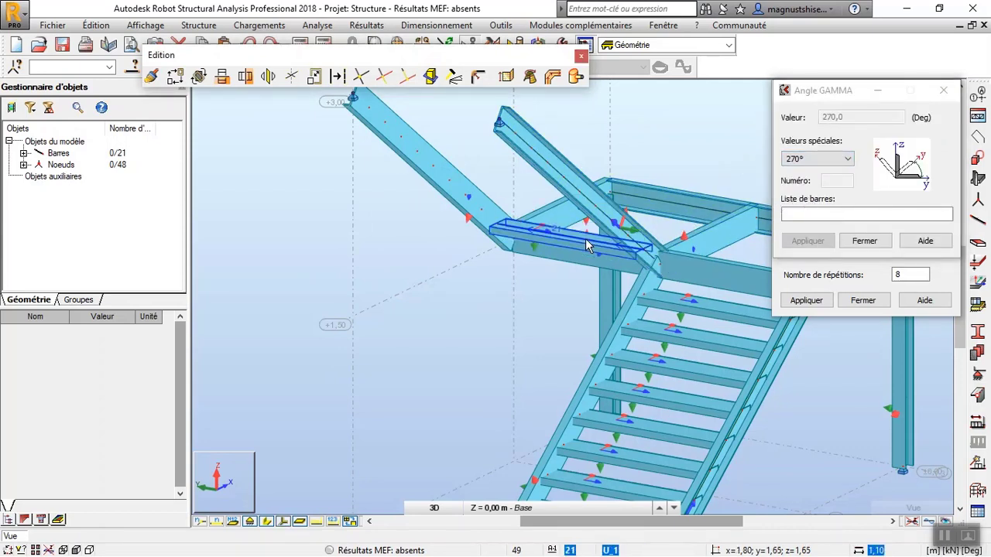
click(863, 239)
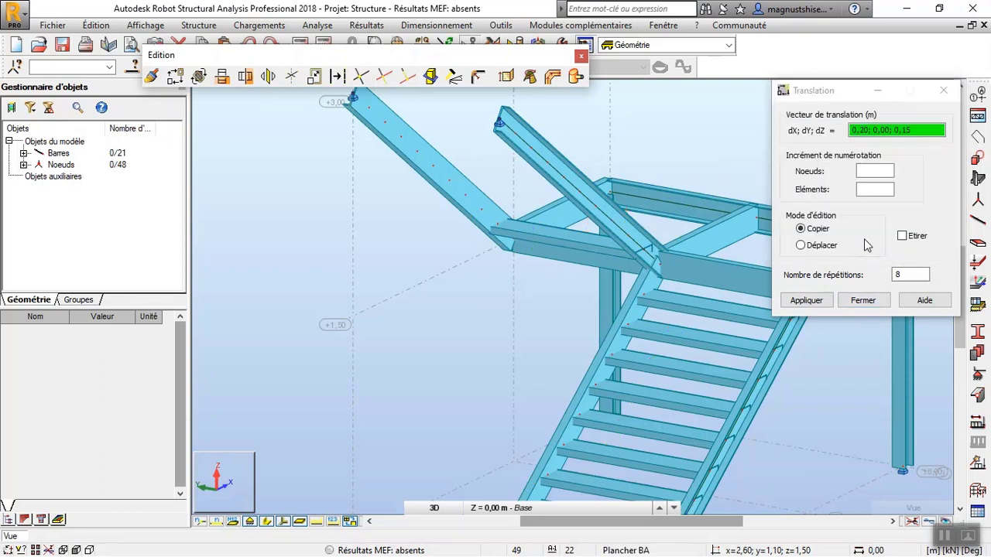
Copy the upper flight's first tread up its stringers with 8 repetitions, using a translation vector of -0,20; 0,00; 0,15.
click(548, 234)
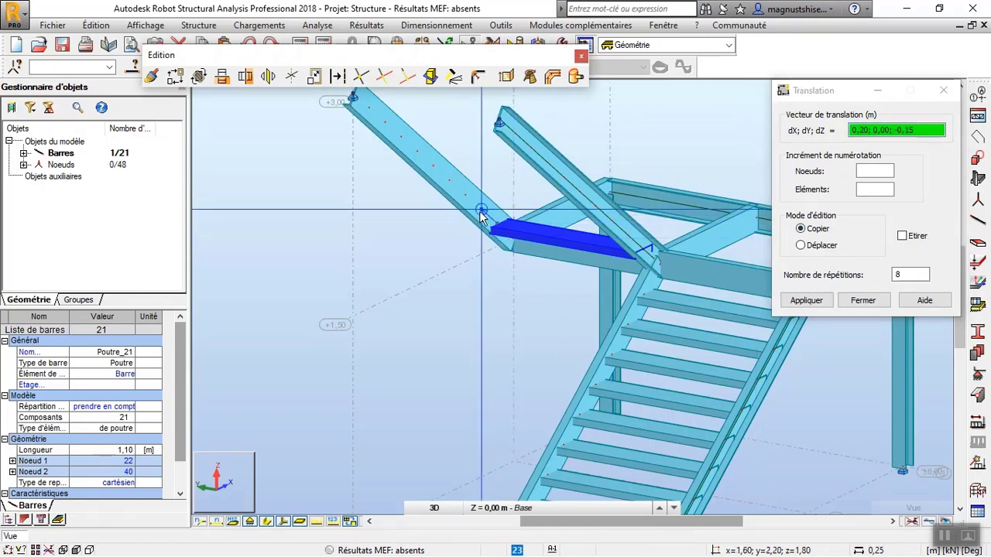
scroll(480, 215, up, 3)
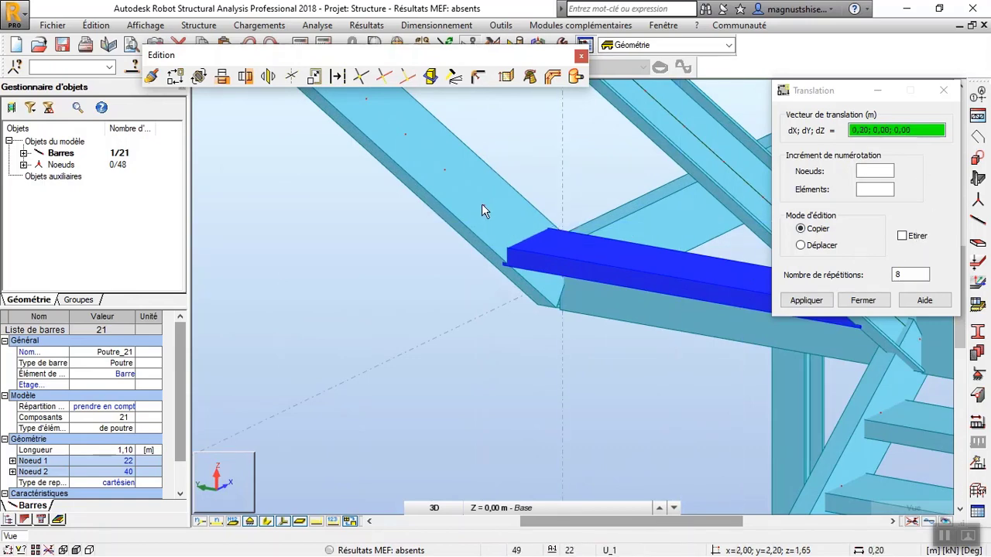
scroll(482, 204, down, 4)
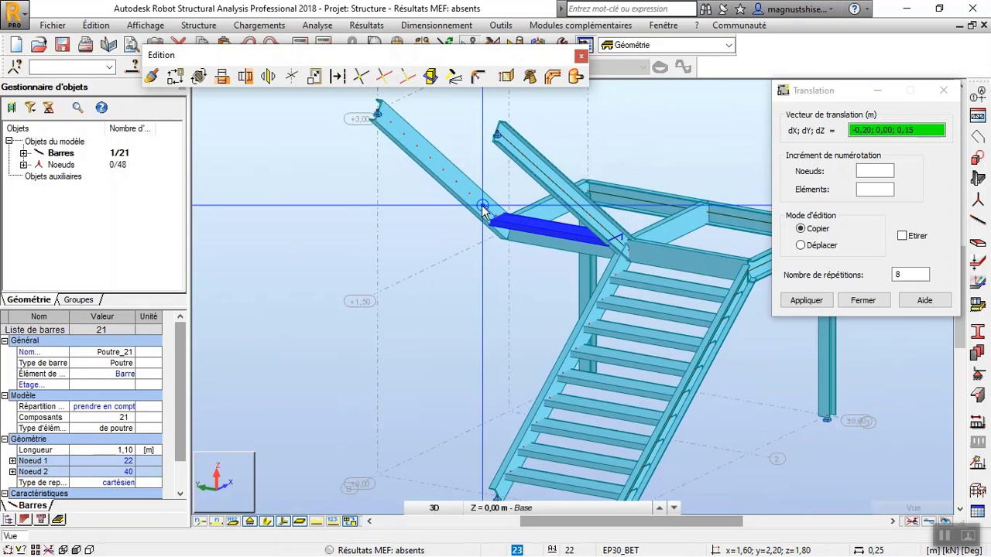
key(Return)
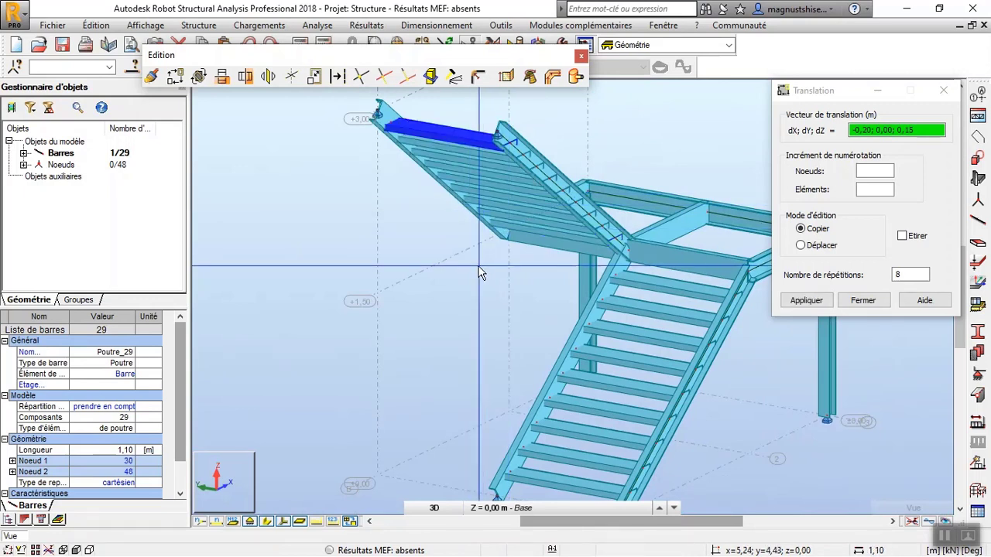
click(937, 91)
click(624, 93)
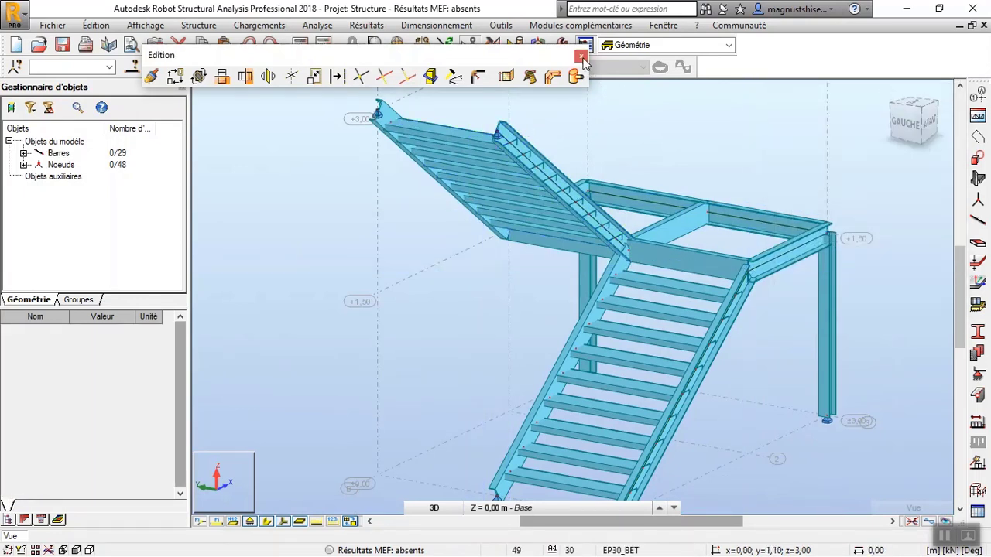
click(581, 59)
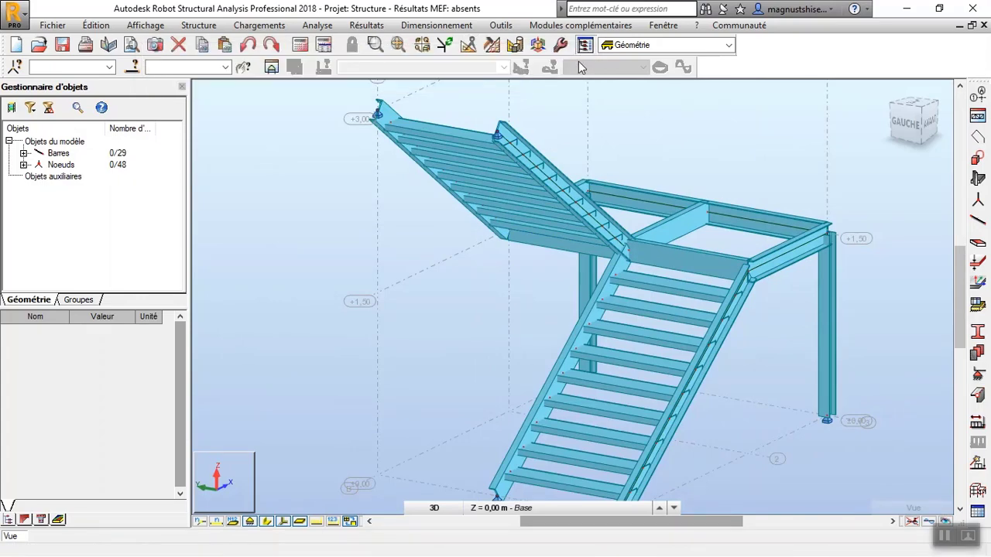
Cover the landing frame at +1,50 with a rectangular cladding (Bardage) through three of its corners, distributing loads in Deux directions.
right_click(285, 295)
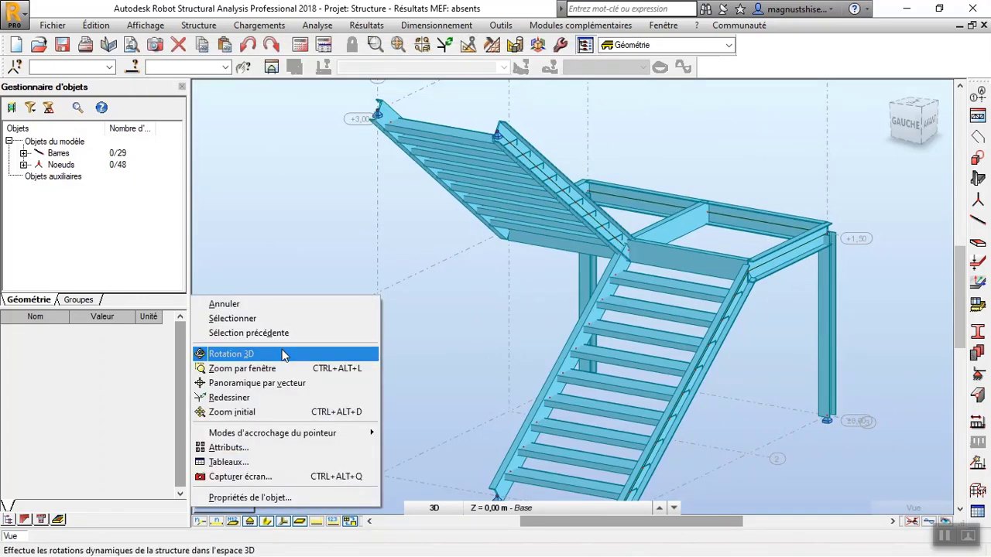
click(284, 354)
drag(442, 338, 415, 343)
scroll(410, 331, down, 3)
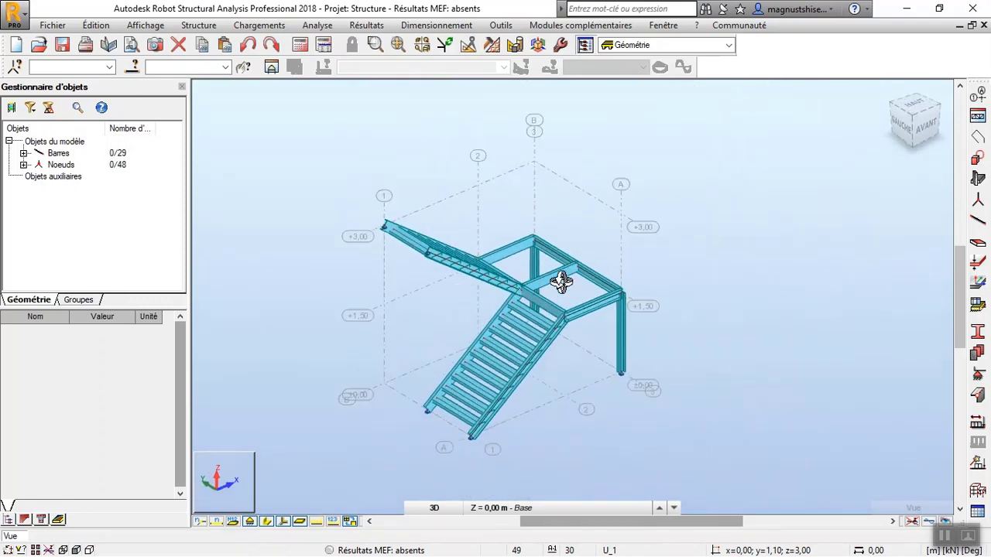
click(201, 27)
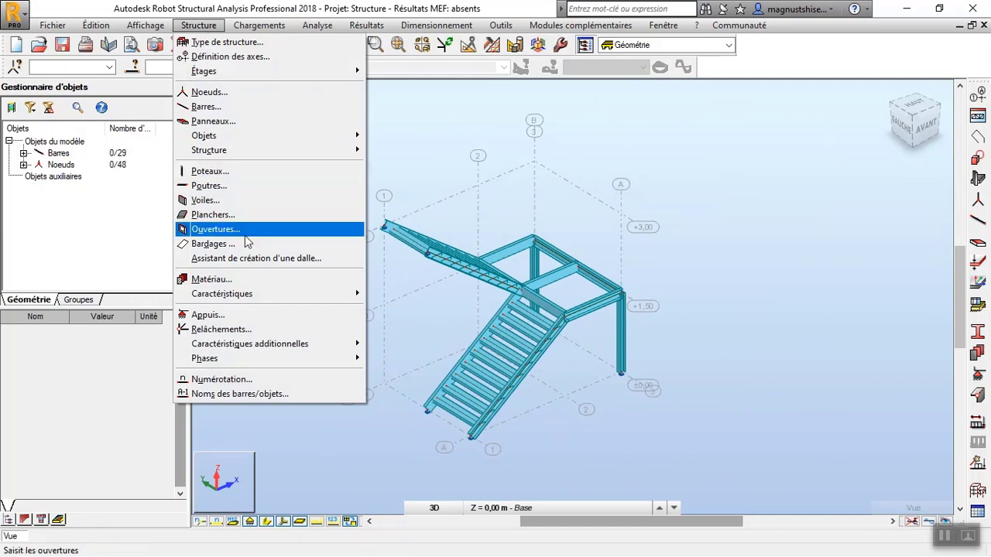
click(734, 219)
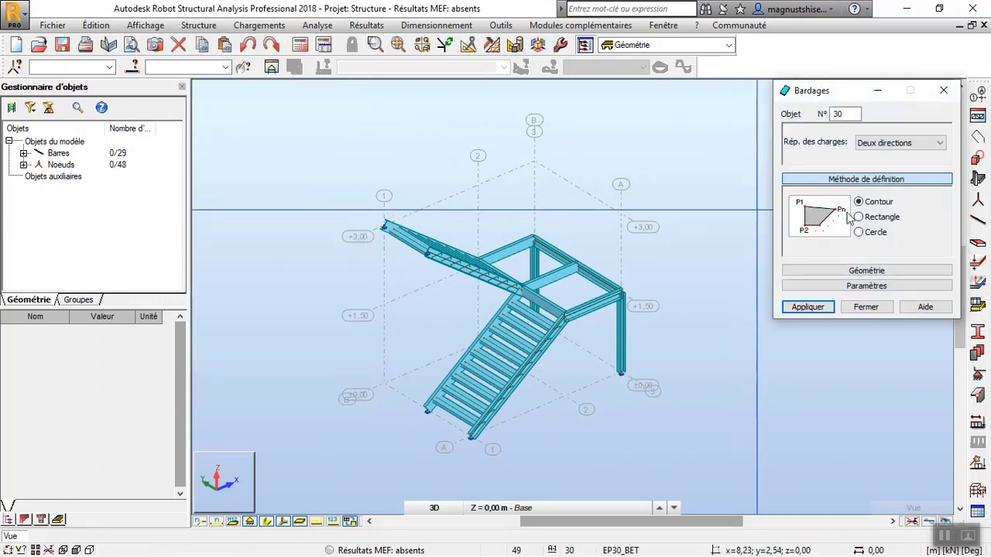
click(858, 218)
scroll(553, 223, up, 3)
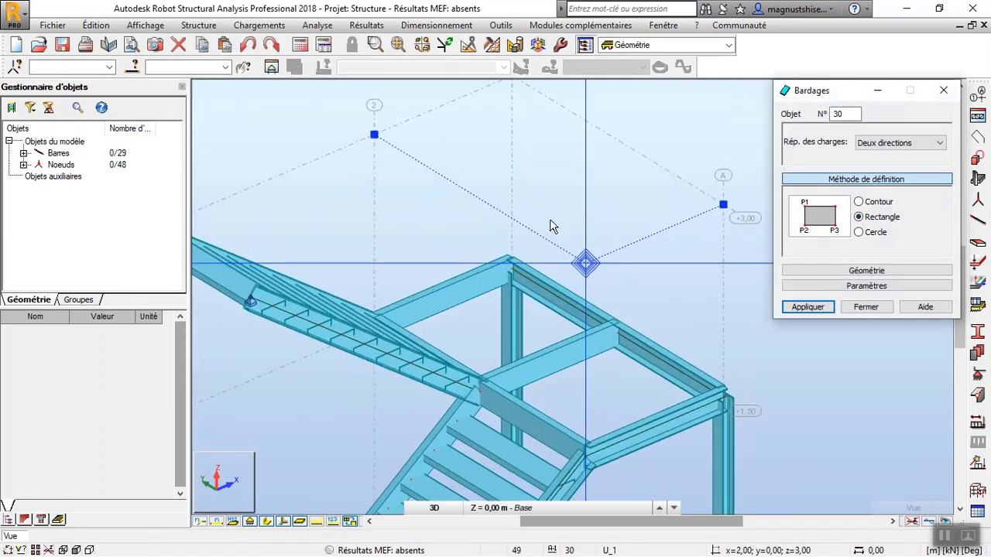
click(379, 329)
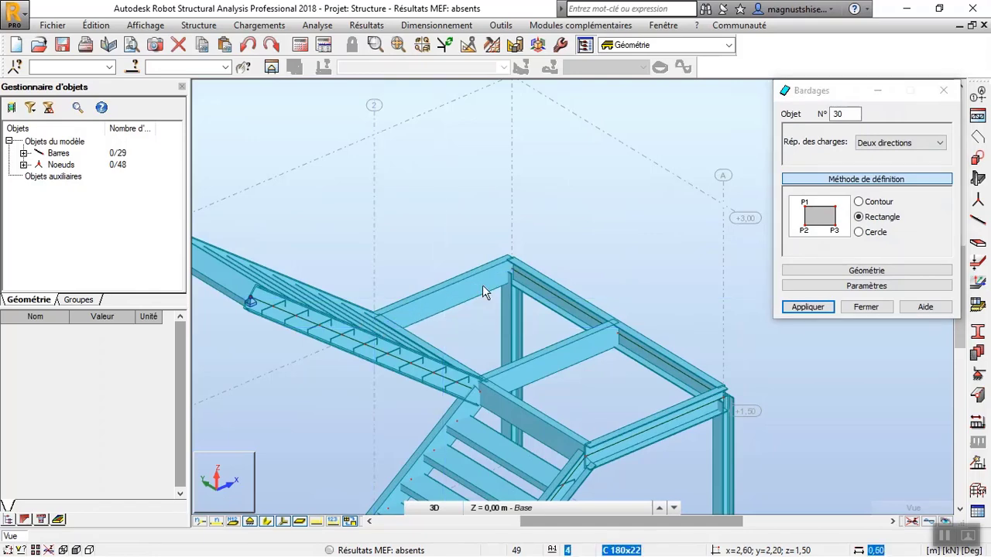
click(504, 271)
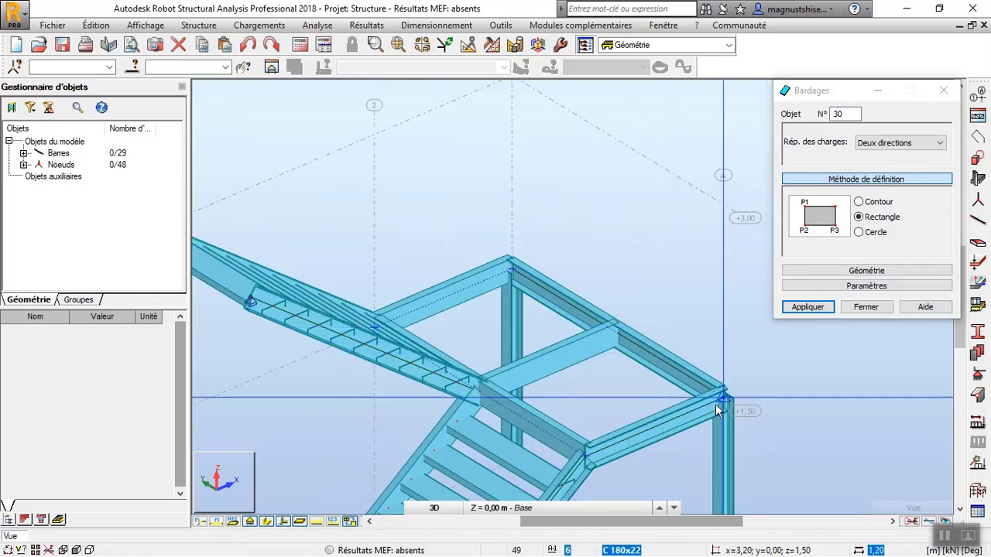
click(724, 403)
scroll(620, 261, down, 5)
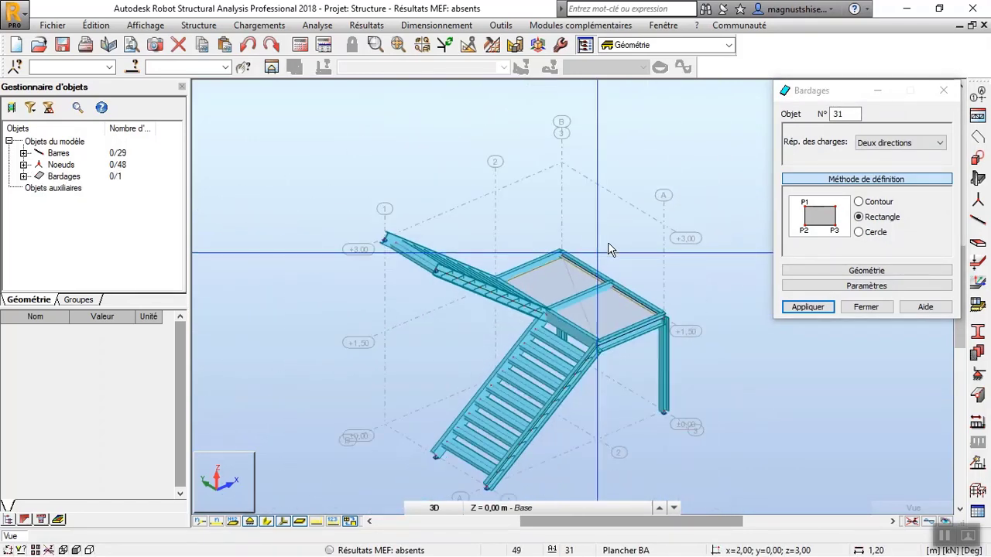
click(845, 308)
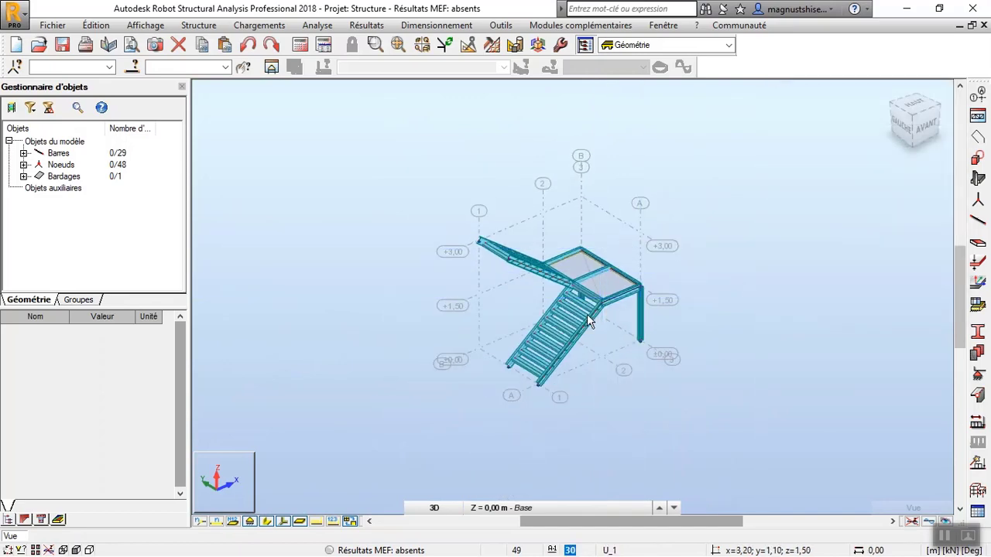
scroll(586, 314, up, 2)
scroll(688, 313, down, 1)
right_click(723, 188)
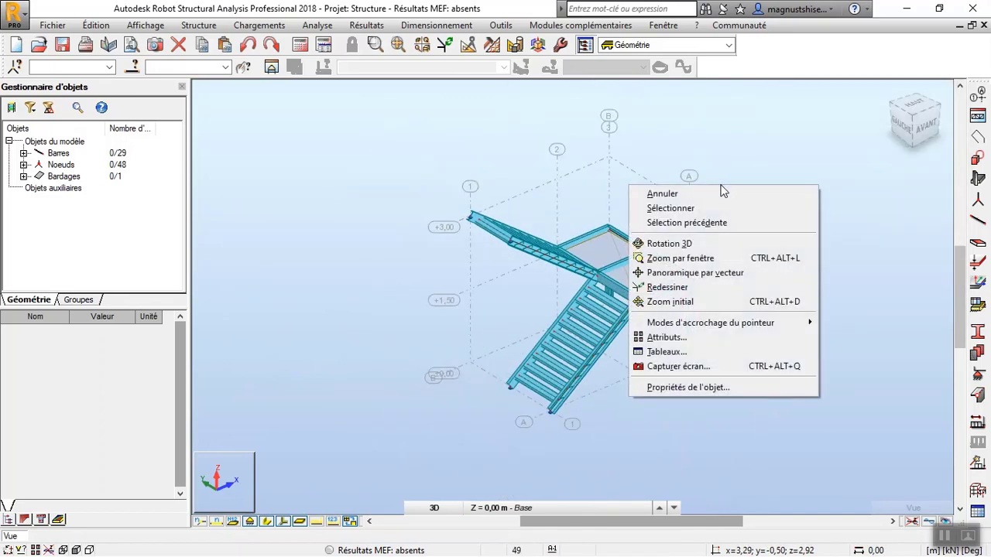
click(722, 245)
drag(722, 245, 708, 267)
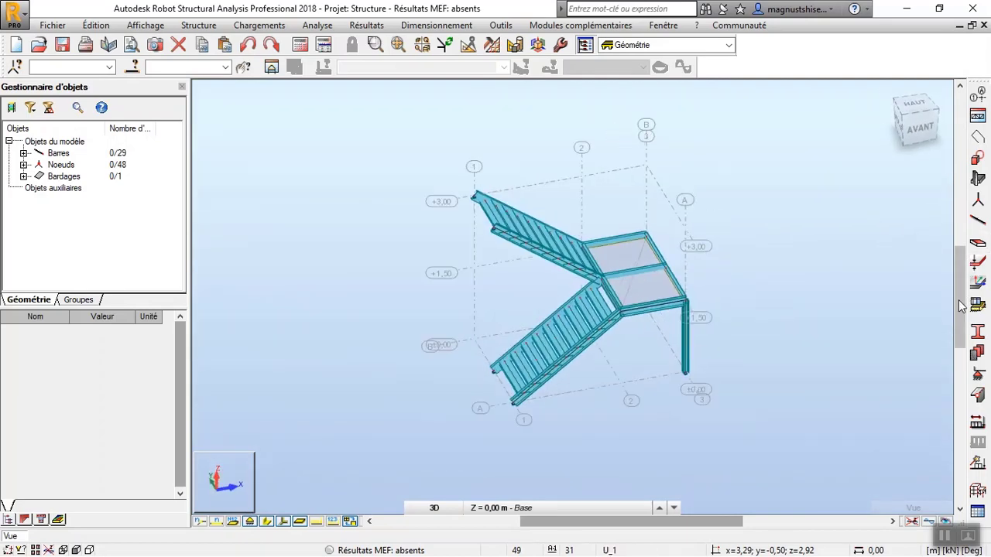
Add load case 1 named "Poids propre" with nature permanente and sub-nature Structurelle.
click(977, 418)
key(Tab)
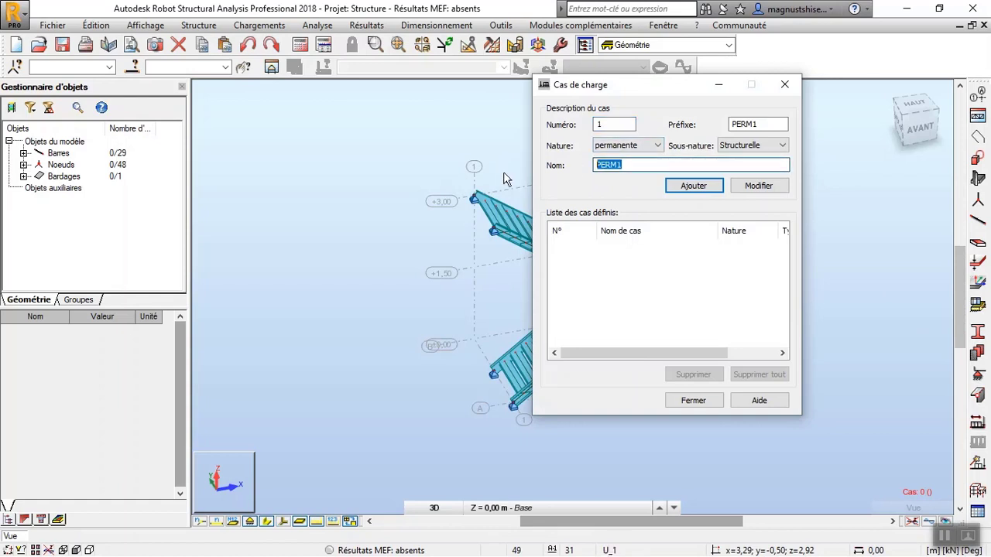
text(PO)
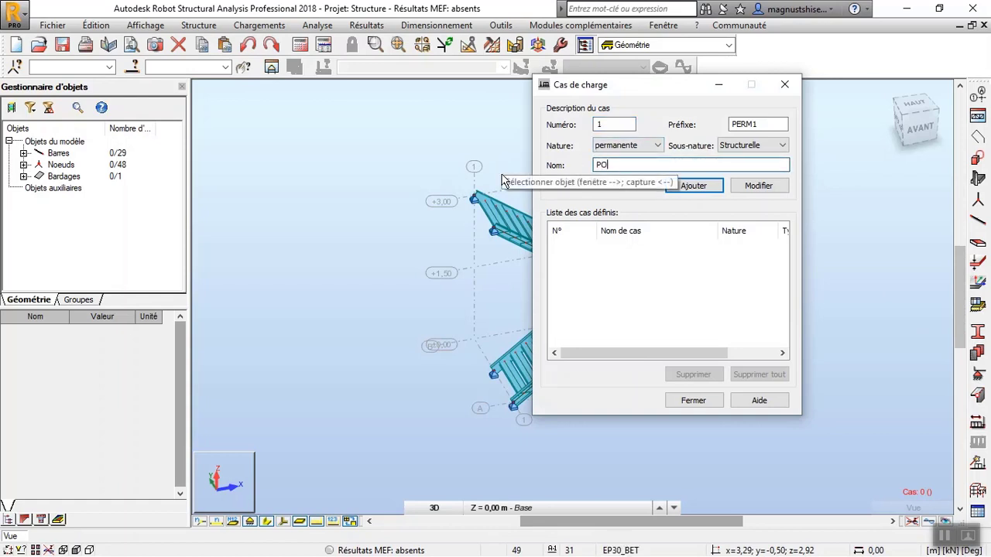
key(BackSpace)
text(oidspropre)
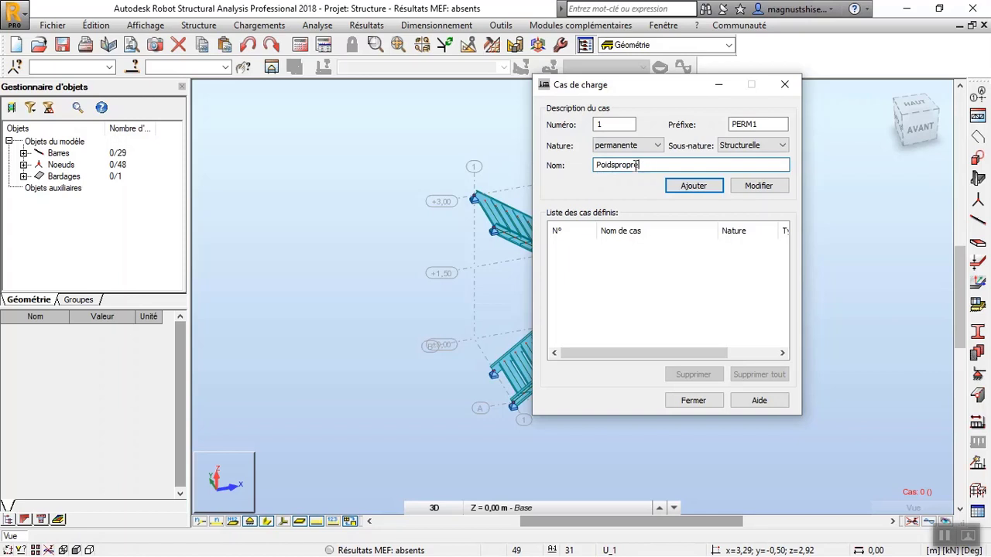
click(616, 166)
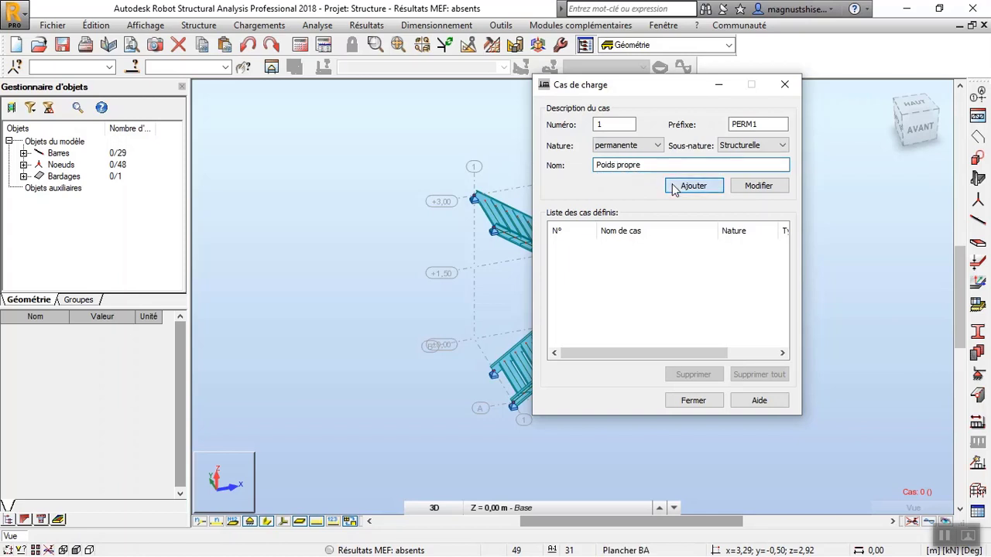
key(Return)
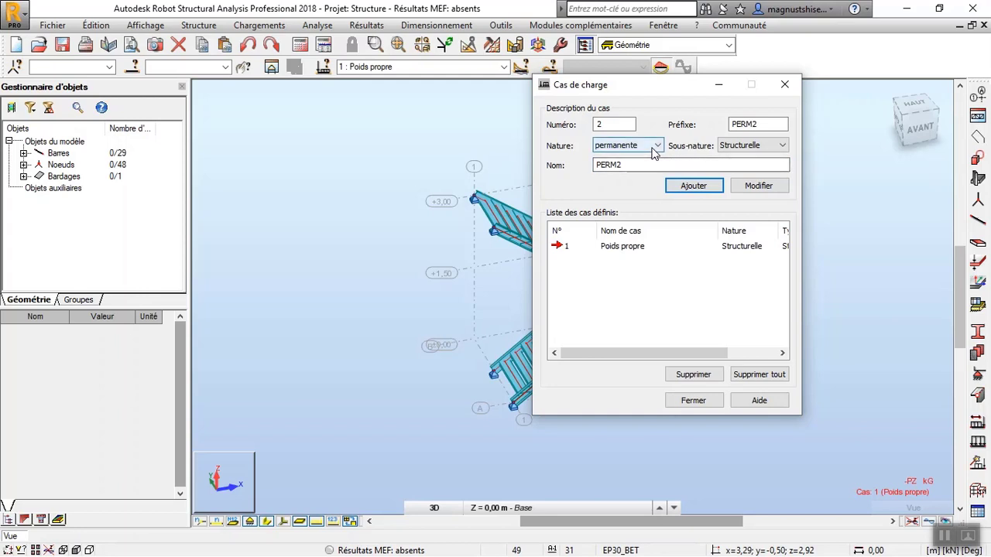
Add load case 2 named "escalier" with nature d'exploitation and sub-nature Catégorie A, and finish defining cases.
click(645, 165)
drag(634, 165, 593, 173)
click(636, 148)
click(632, 168)
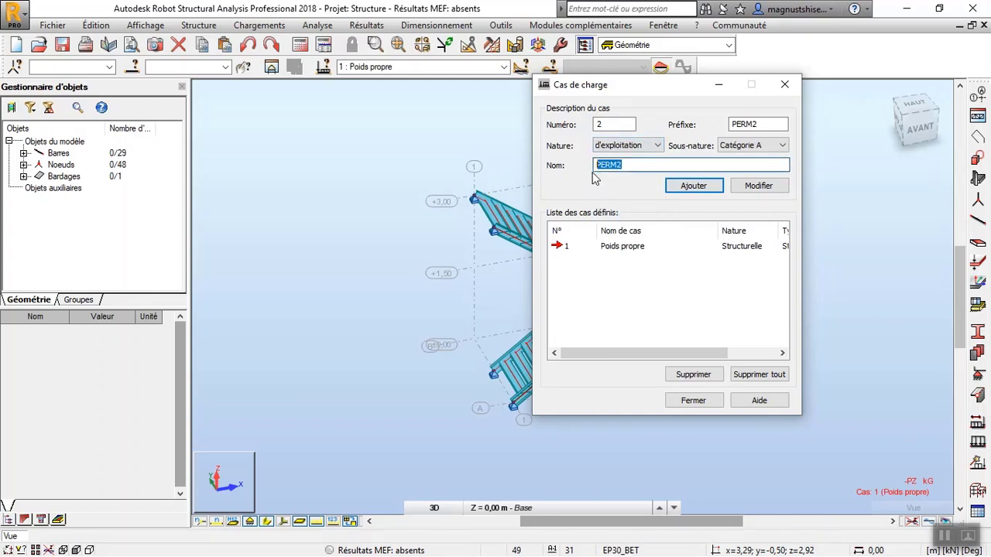
text(esca)
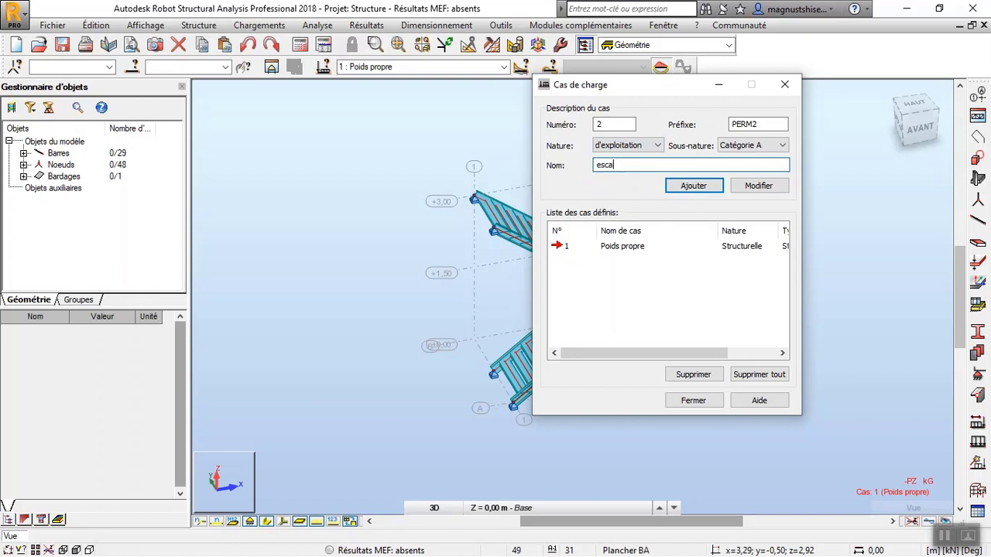
text(lier)
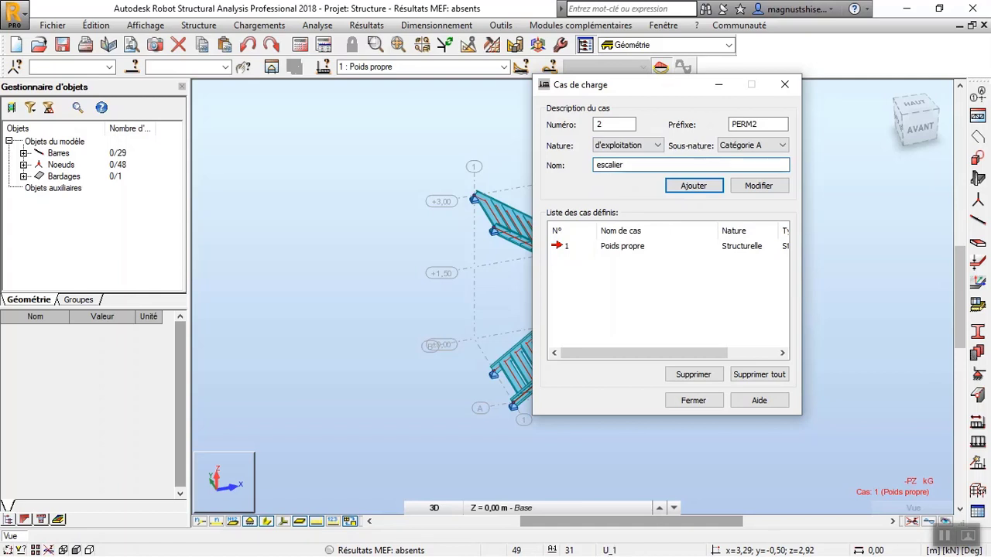
click(706, 194)
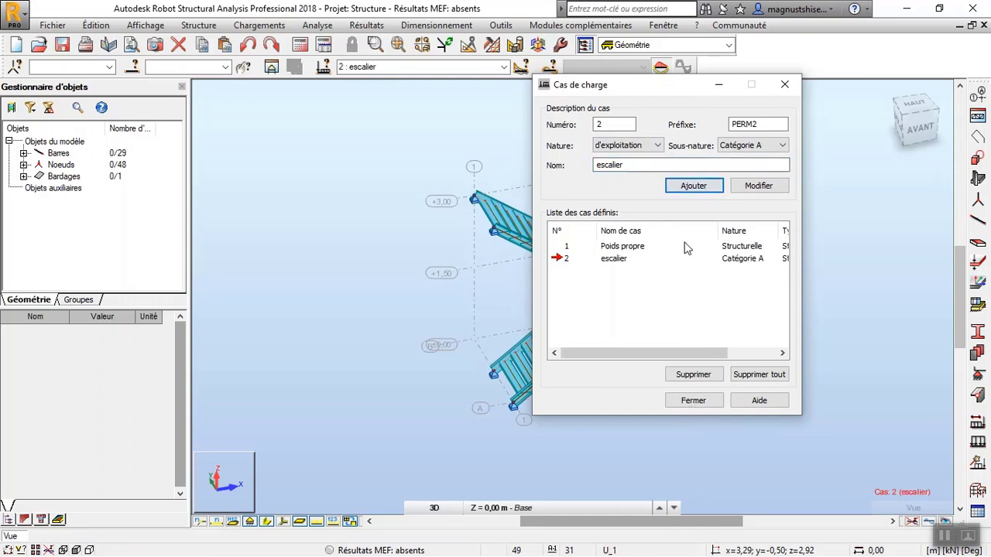
click(697, 400)
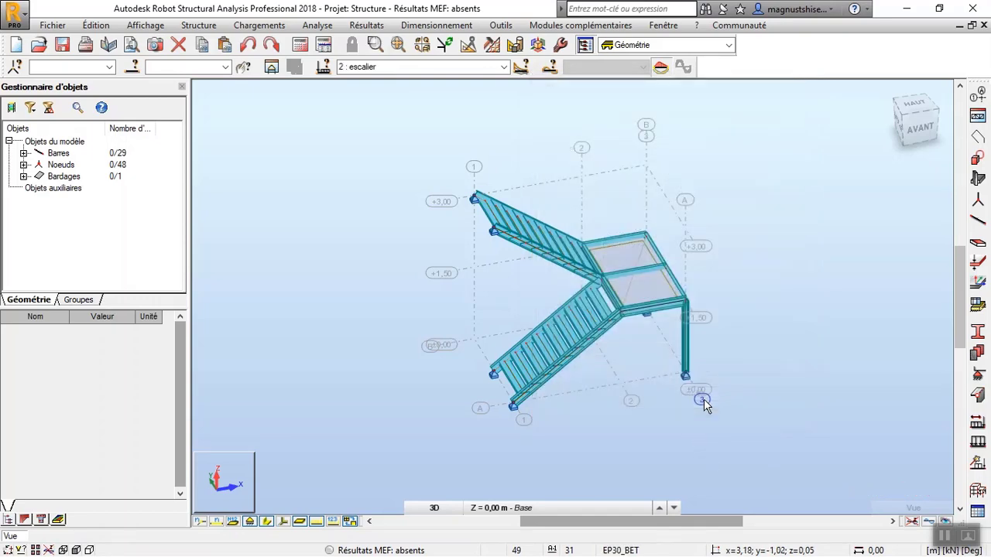
Select the landing cladding together with all U_1 section treads on both flights.
scroll(562, 369, up, 3)
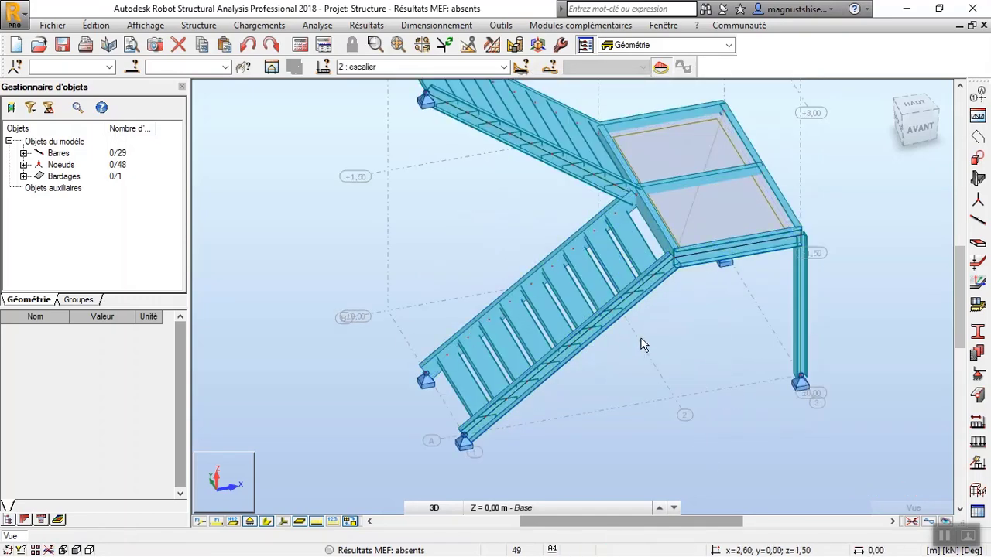
scroll(642, 343, down, 3)
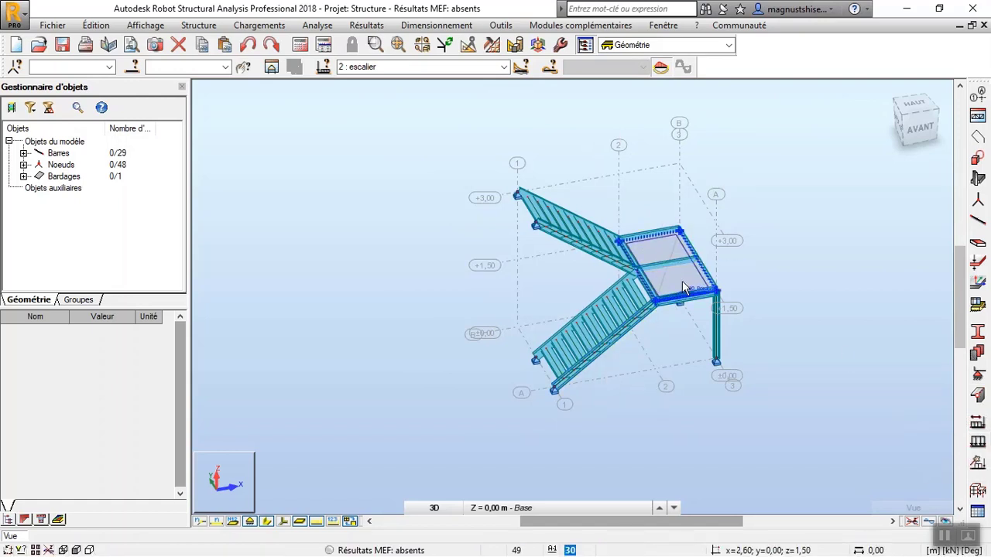
click(662, 241)
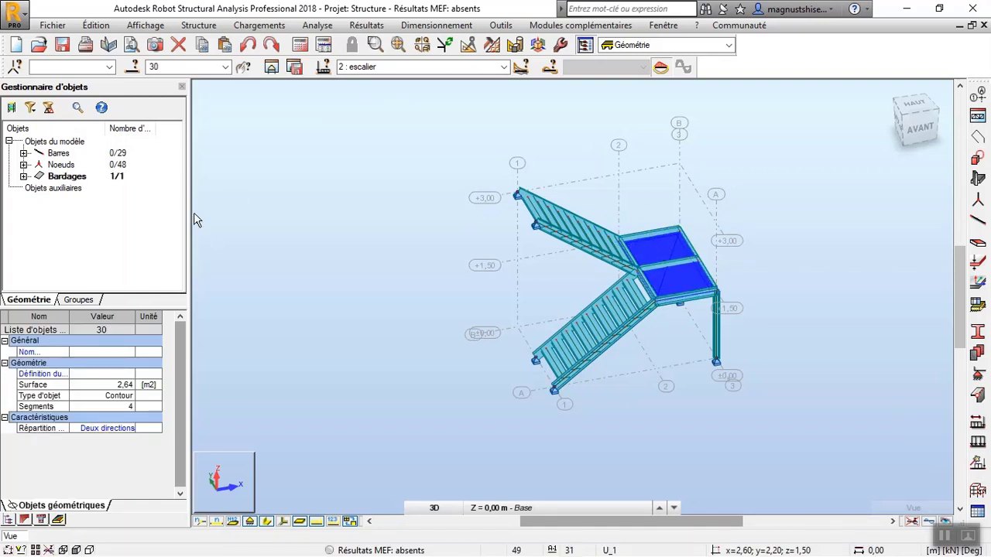
click(132, 67)
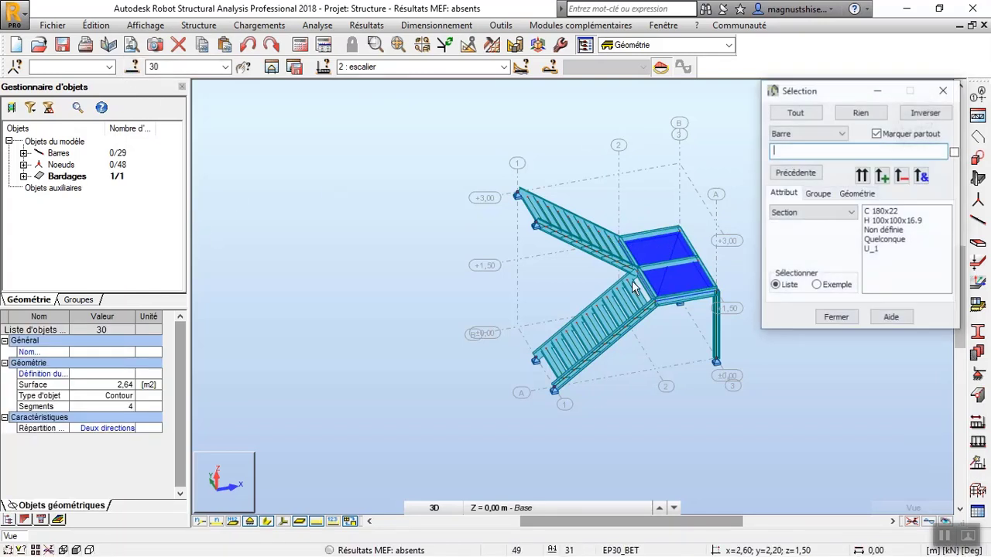
click(873, 249)
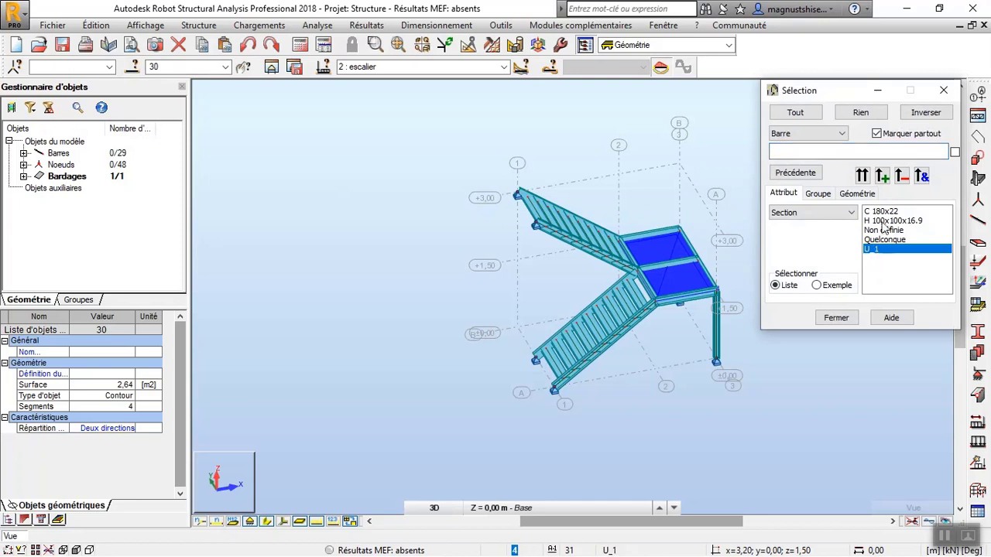
click(862, 176)
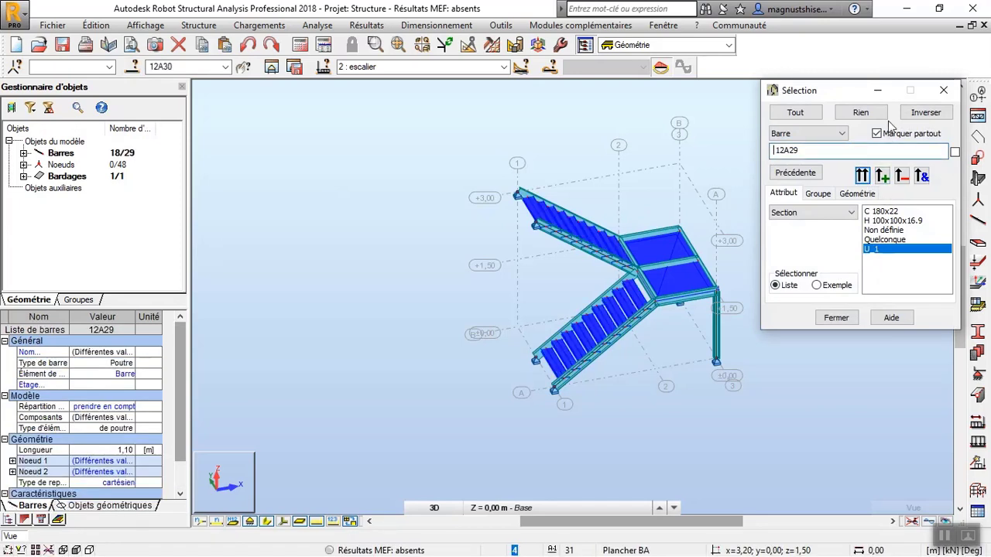
click(943, 90)
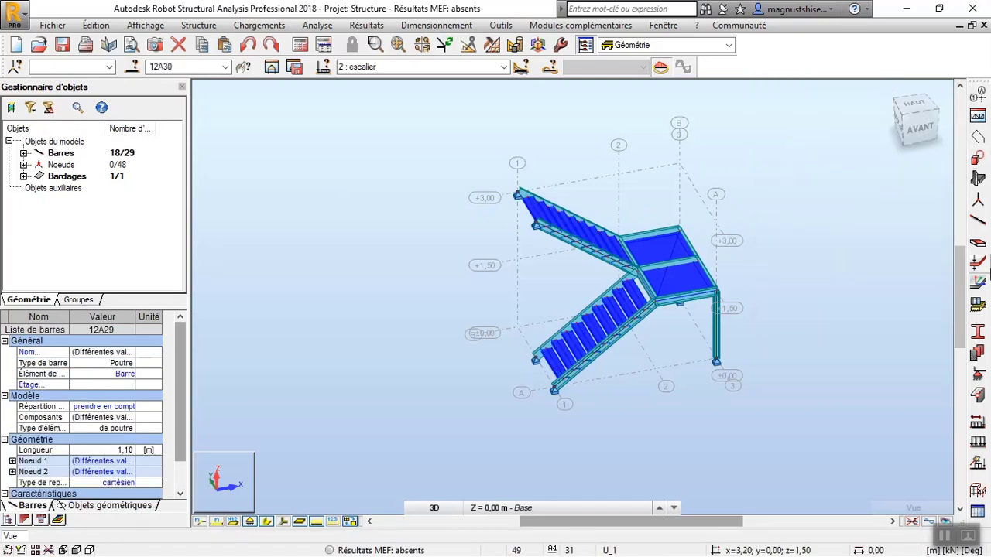
Apply a uniform surface load with a Z value of 6 kPa in the global system to the selected objects 12A30.
click(977, 442)
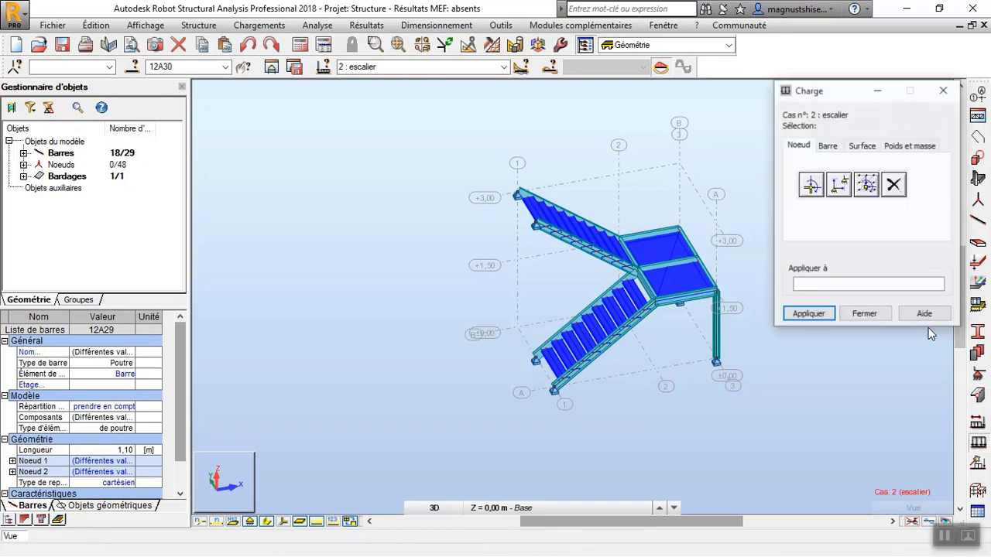
click(860, 147)
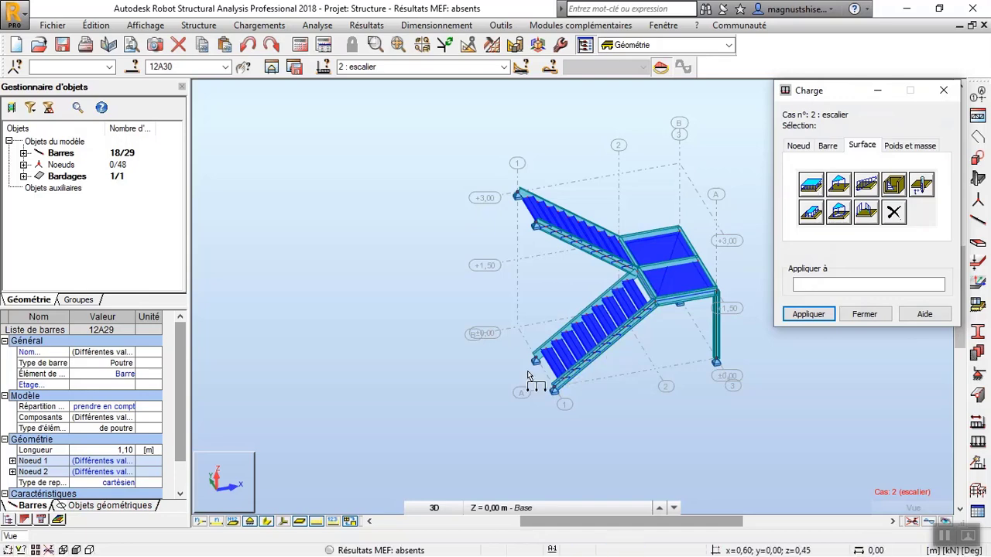
scroll(555, 364, up, 5)
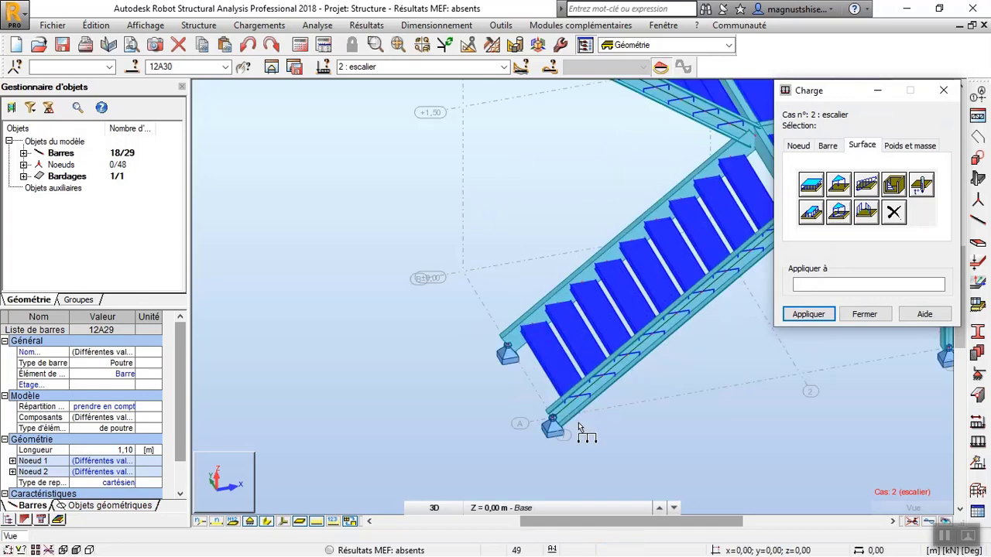
scroll(584, 431, down, 3)
click(811, 184)
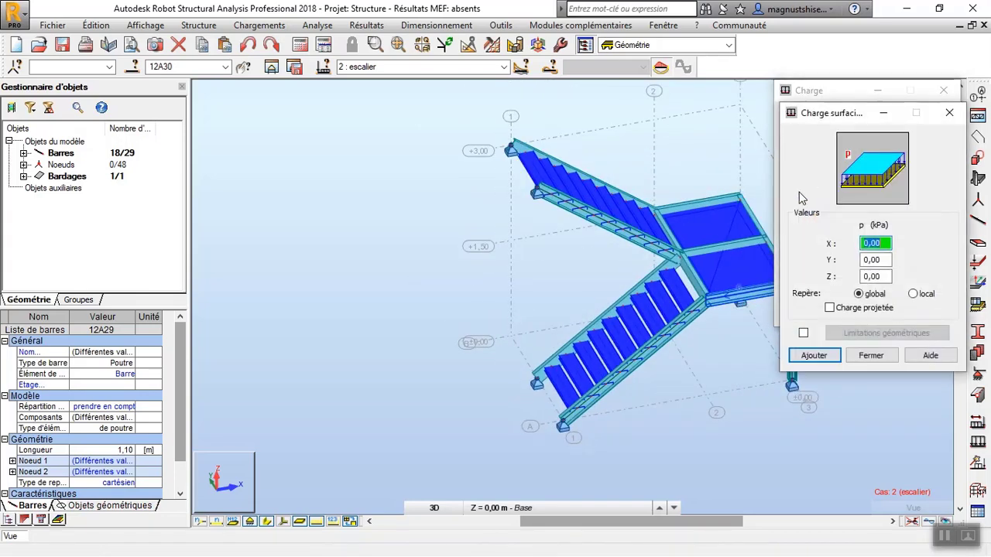
click(882, 277)
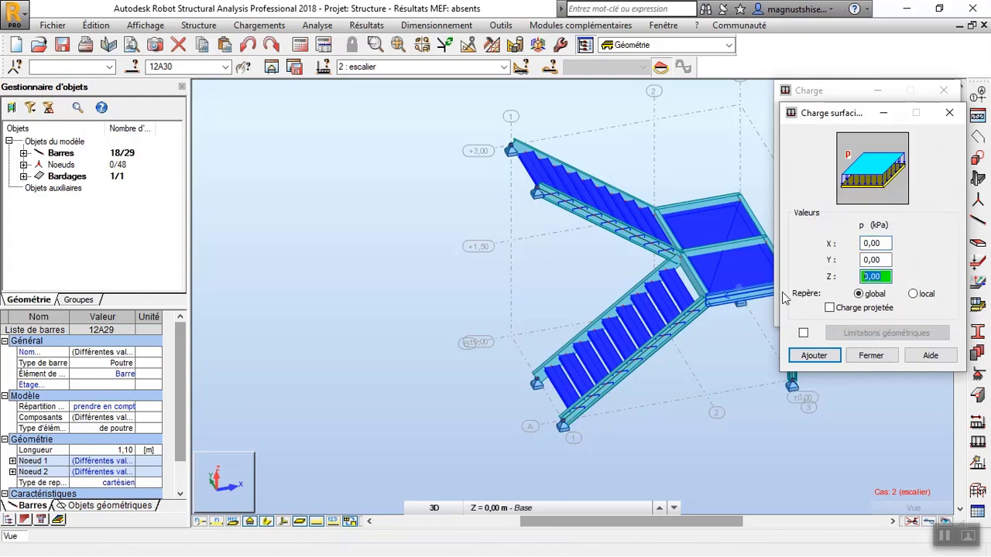
text(6)
click(813, 356)
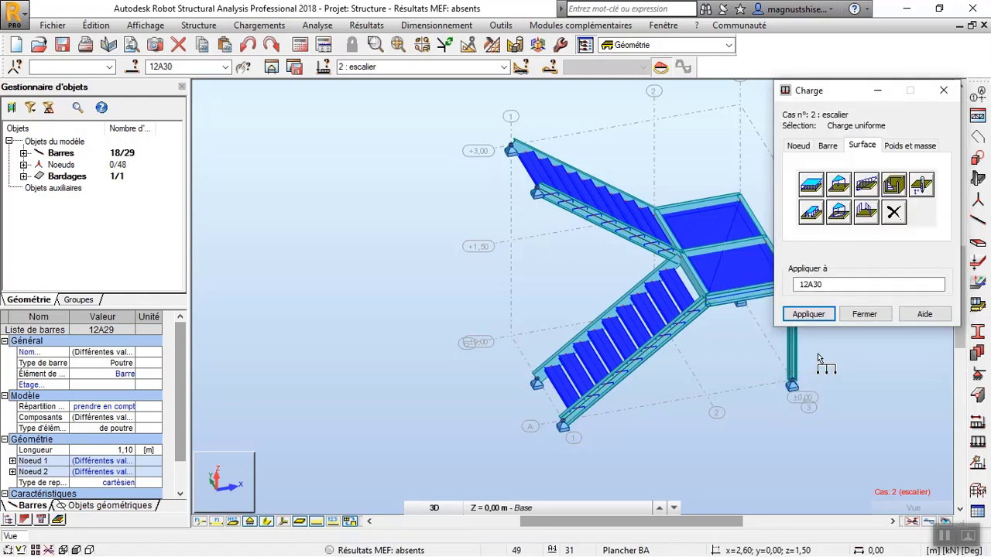
click(818, 313)
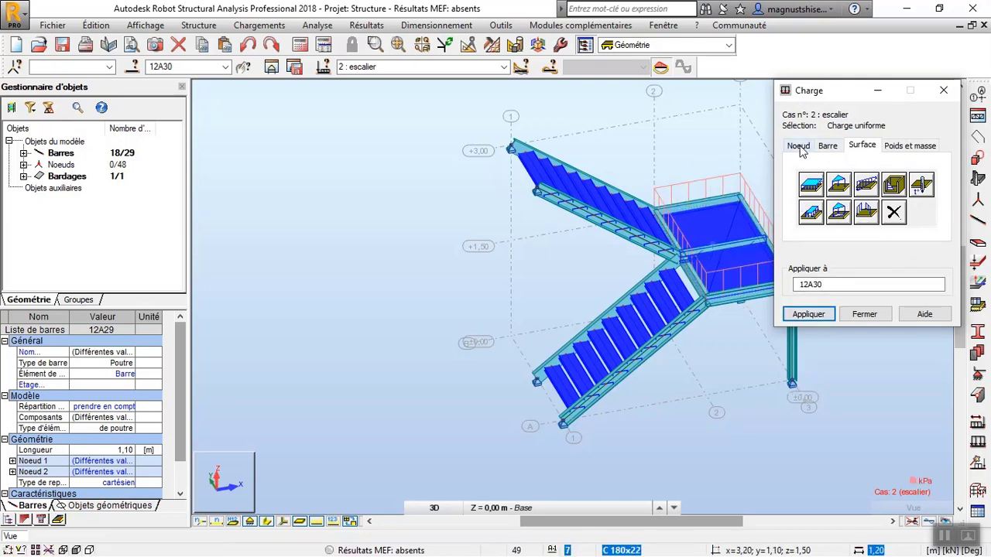
Define a uniform bar load for the selected treads, using the calculator to set its Z value to 0,6 kN/m.
click(836, 150)
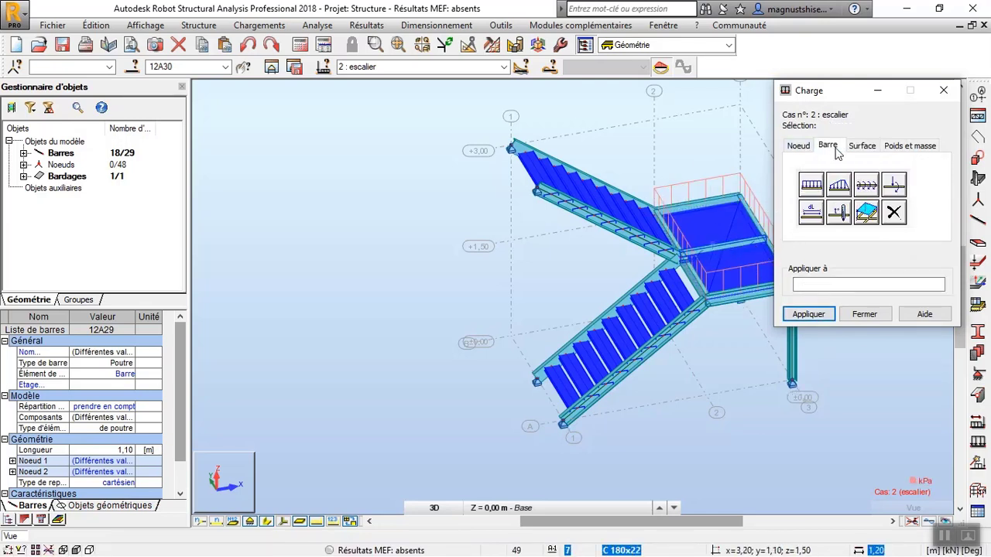
click(811, 186)
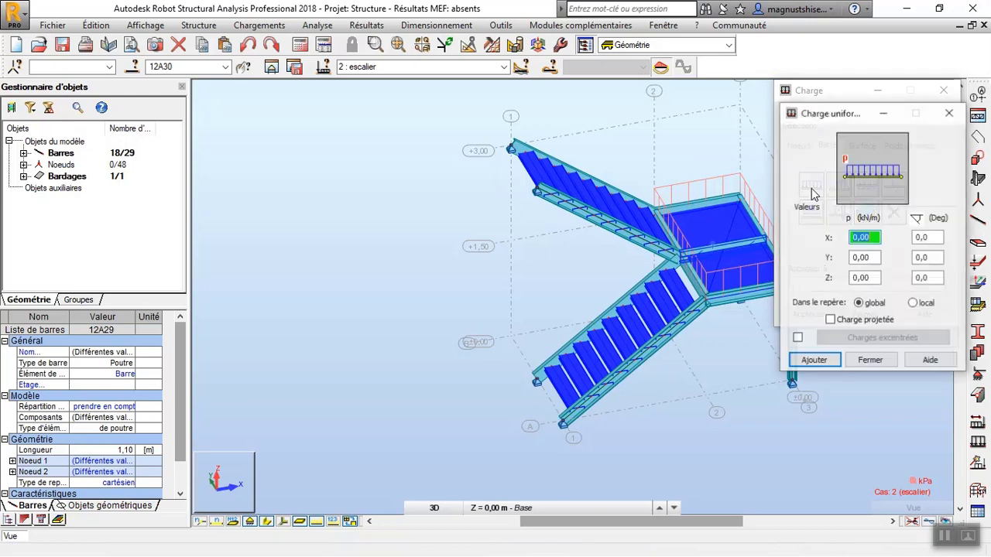
click(941, 535)
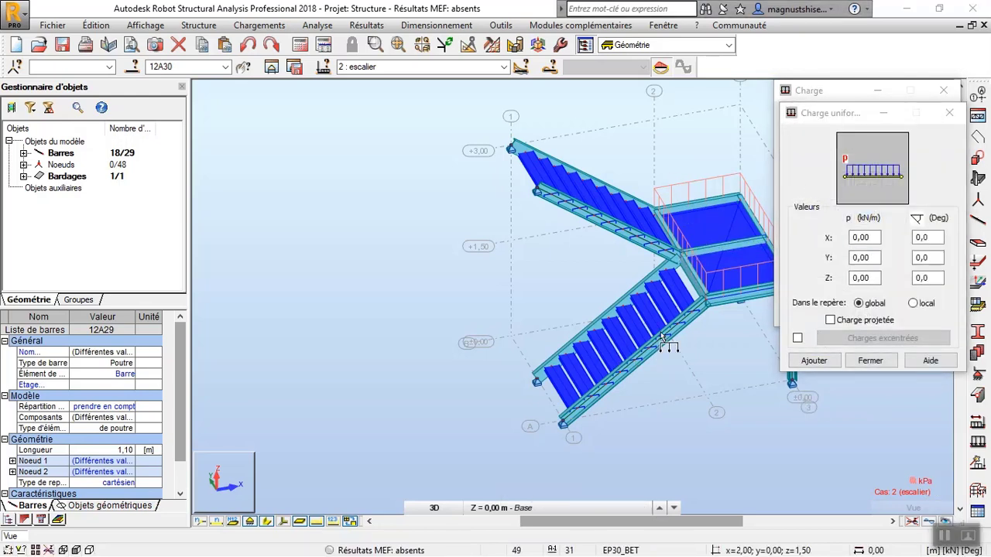
double_click(875, 279)
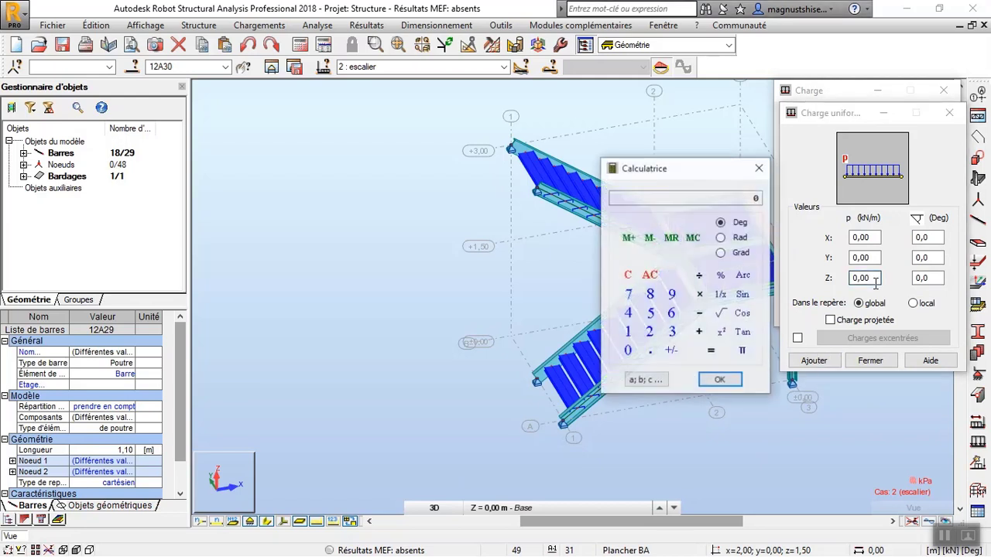
click(672, 332)
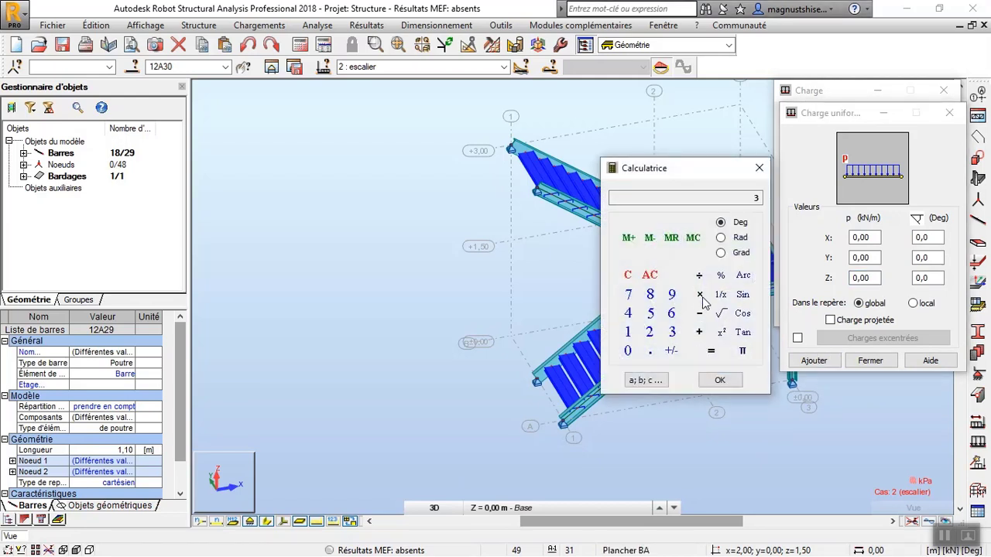
click(630, 355)
click(651, 353)
click(720, 381)
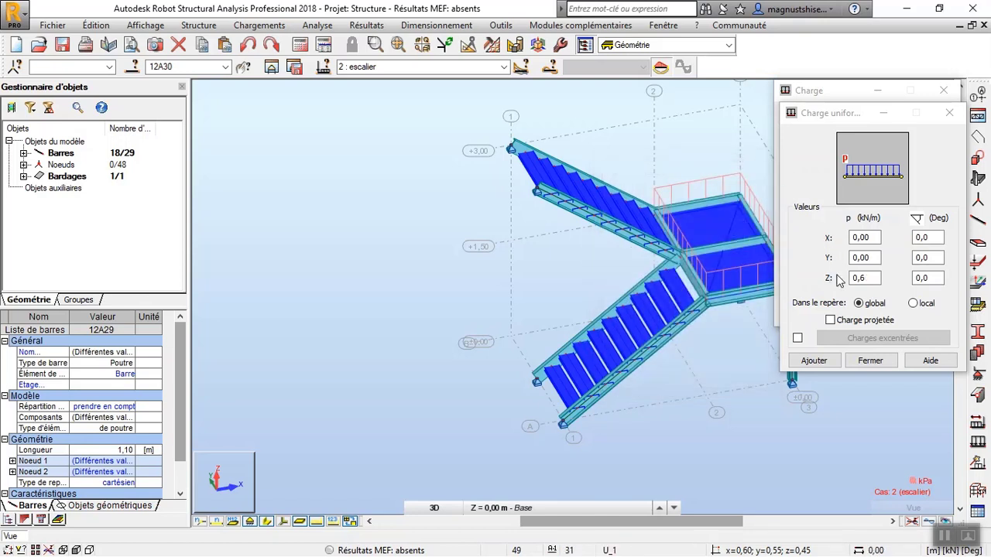
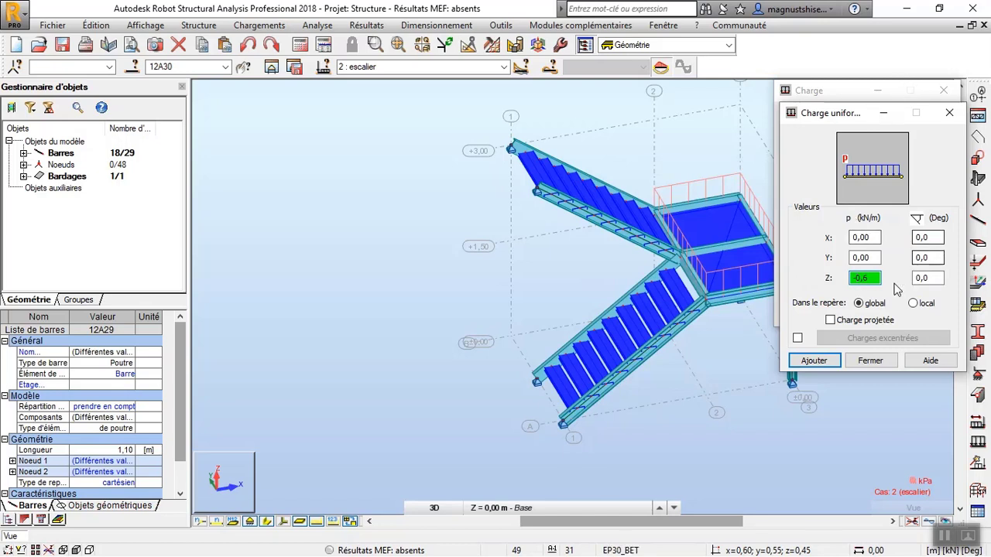
Apply the defined uniform bar load to the selected treads in load case 2, finish load definition and clear the selection.
click(812, 360)
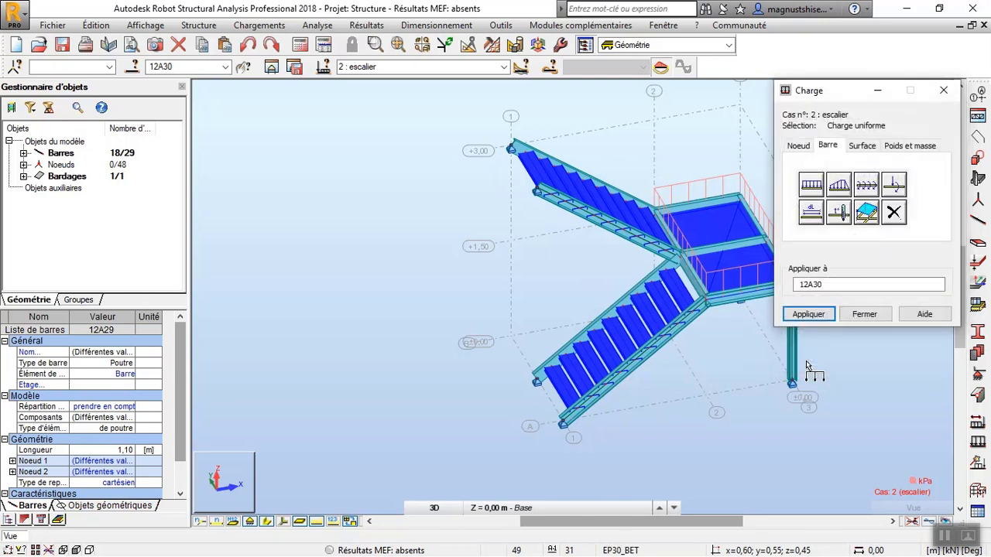
click(805, 316)
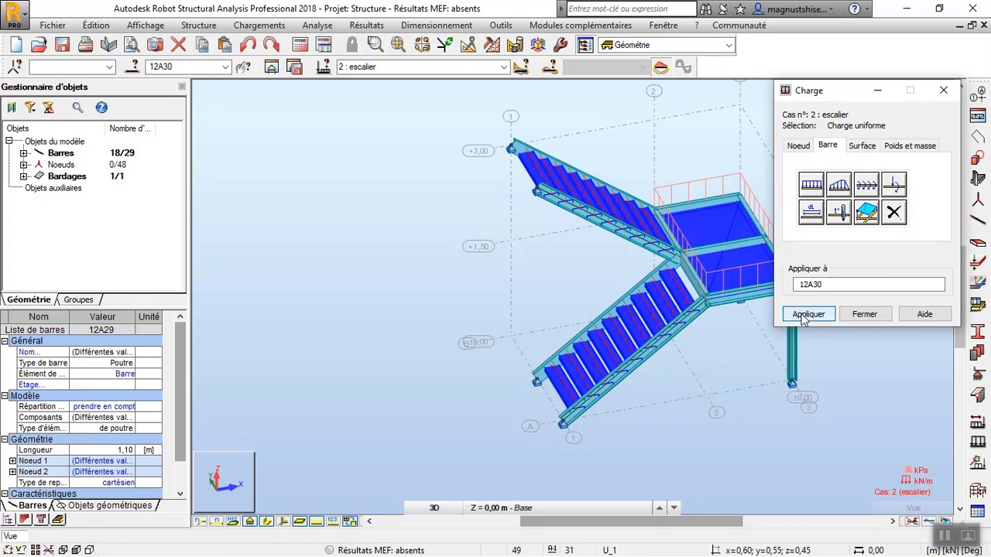
click(882, 317)
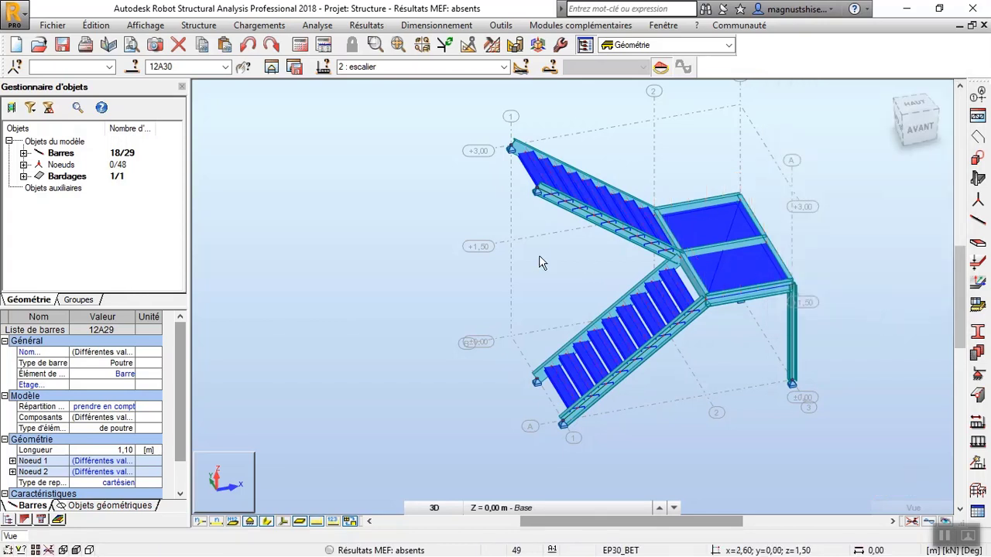
click(452, 246)
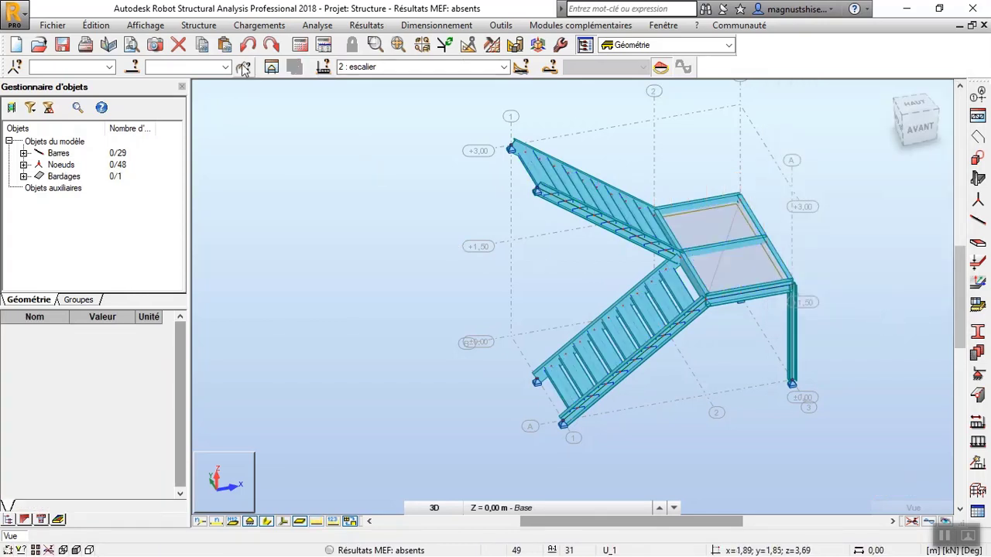
Set up generated manual combinations to NF EN 1990/NA Décembre 2011, limited to the ELU and ELS types.
click(272, 30)
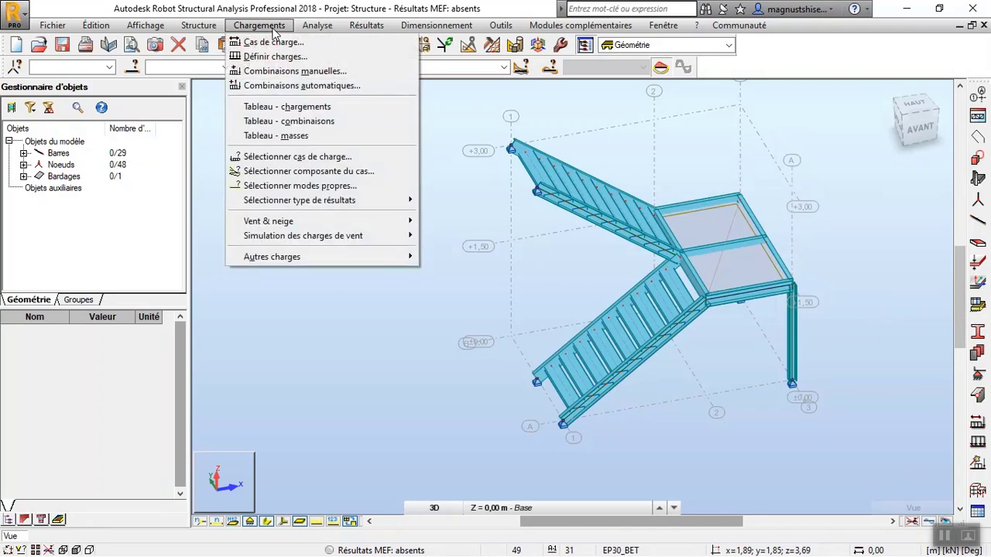
click(298, 86)
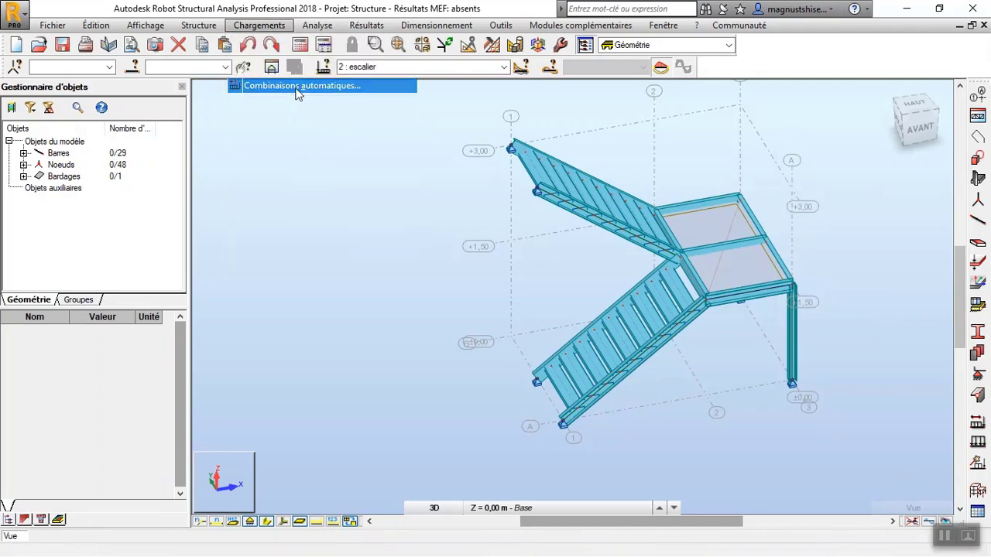
click(400, 263)
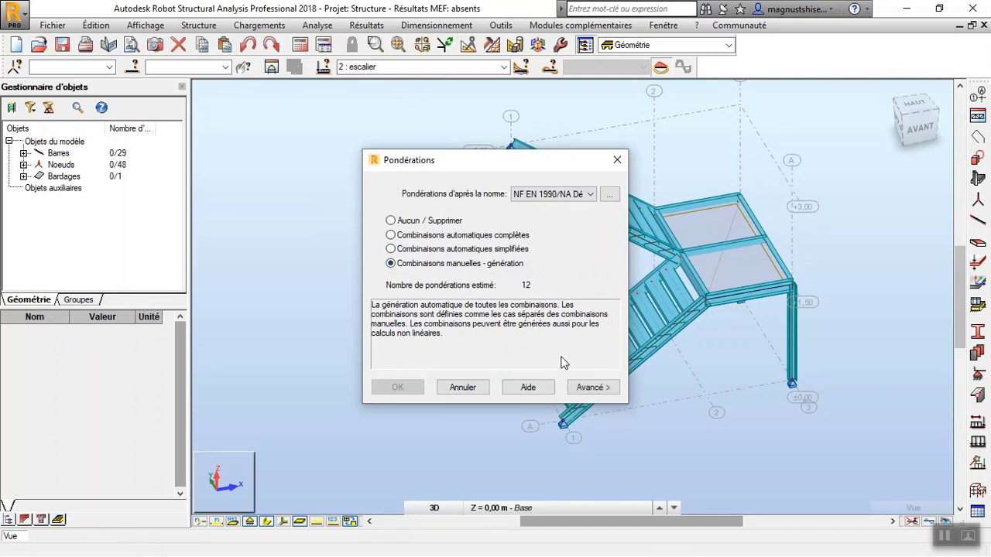
click(589, 387)
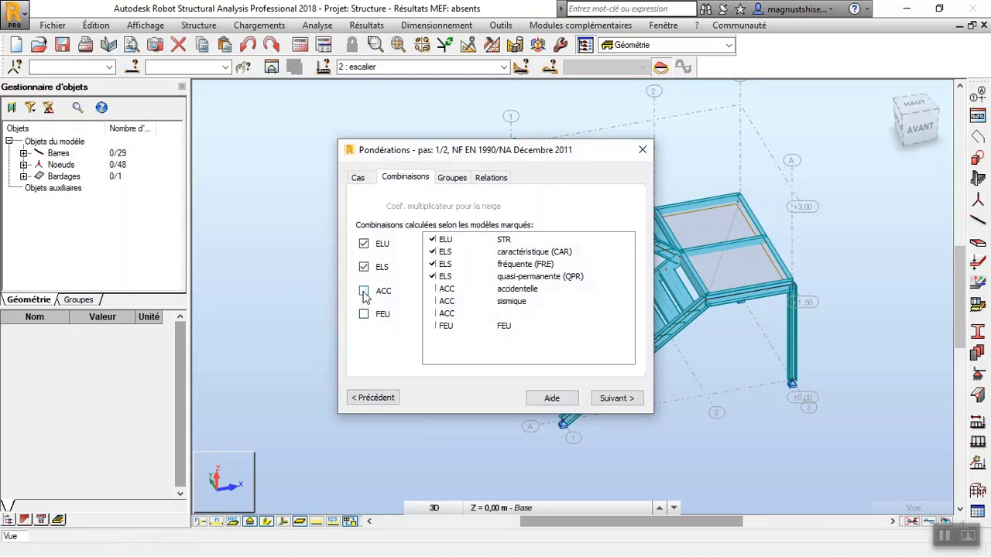
Check the combination groups and the permanente and d'exploitation relations, and generate all the proposed combinations.
click(452, 178)
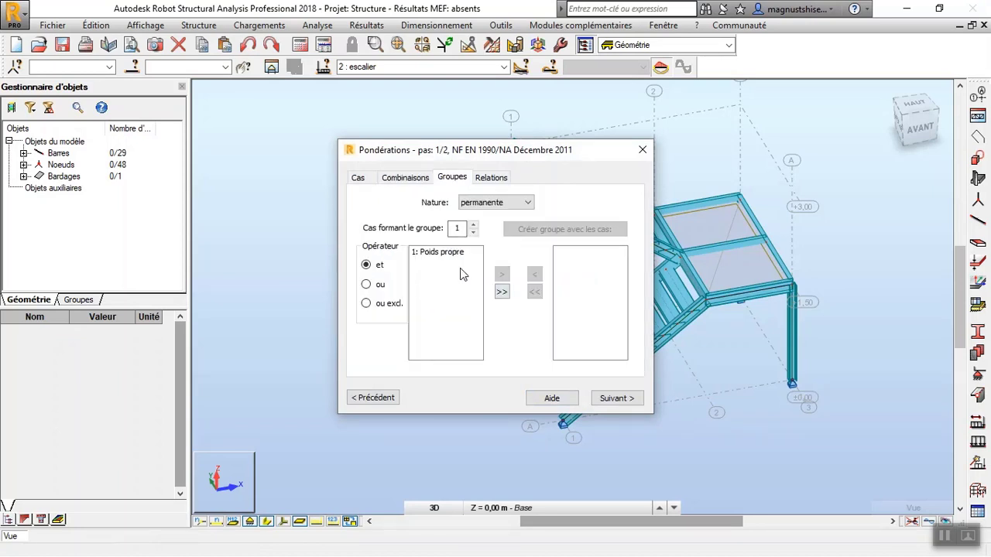
click(481, 181)
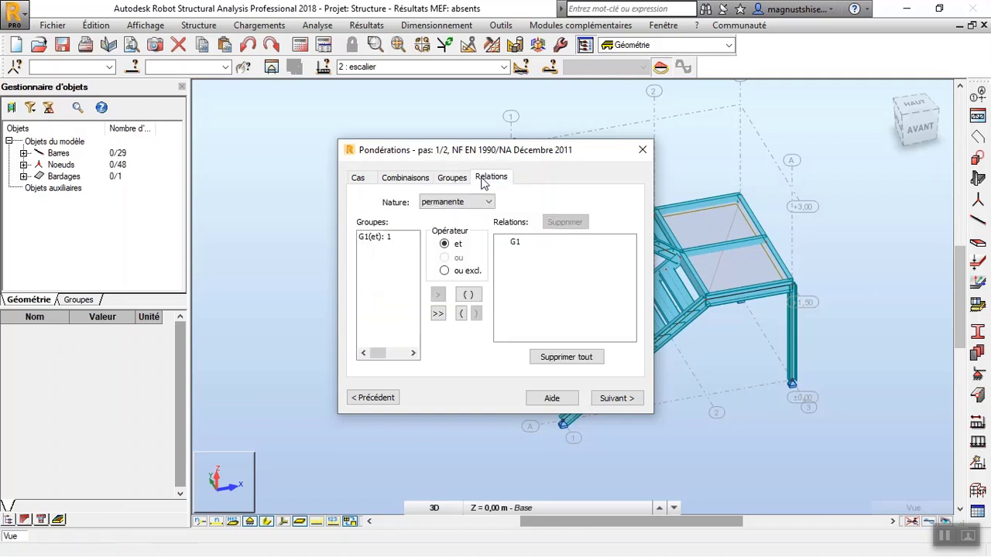
click(473, 202)
click(472, 224)
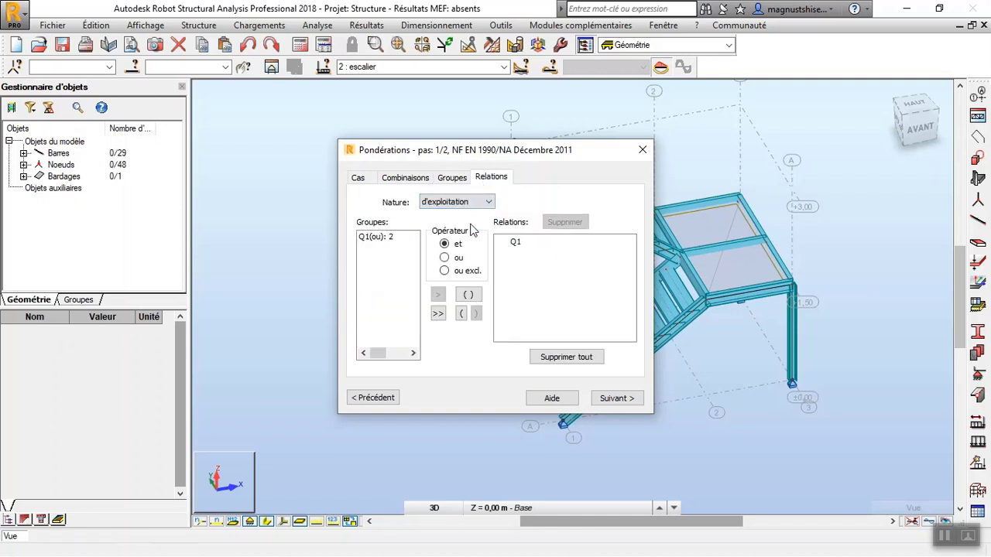
click(616, 399)
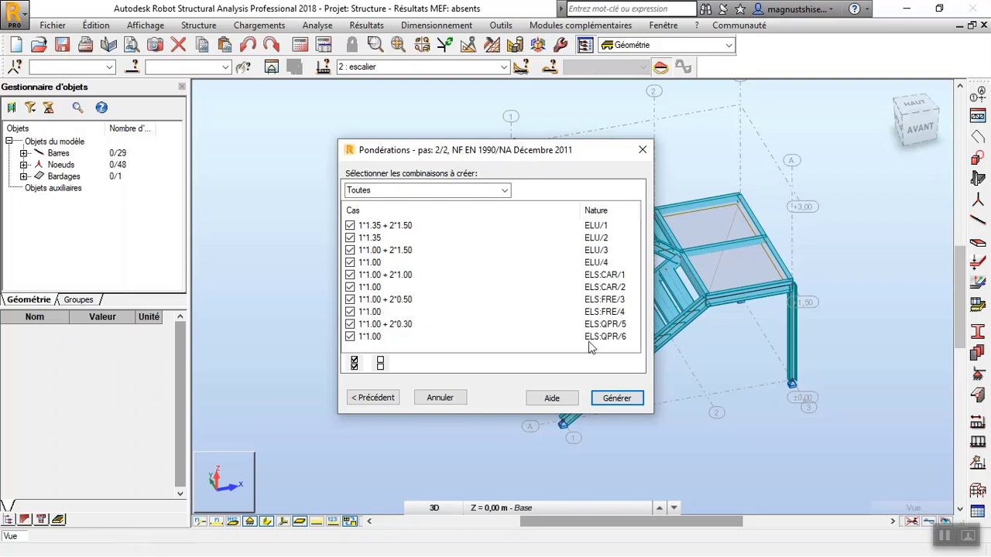
click(616, 398)
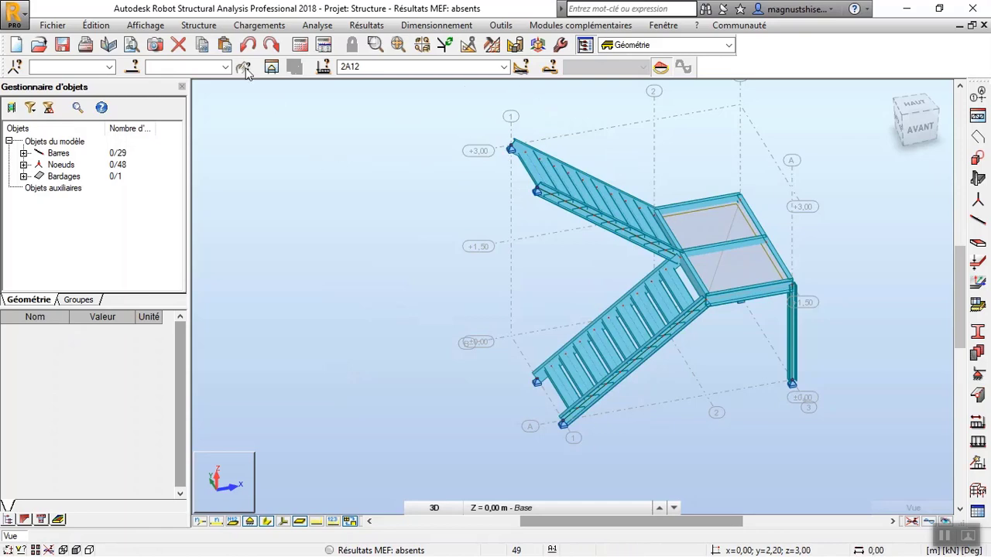
Calculate the structure and display normalised Moment My diagrams on the bars.
click(300, 44)
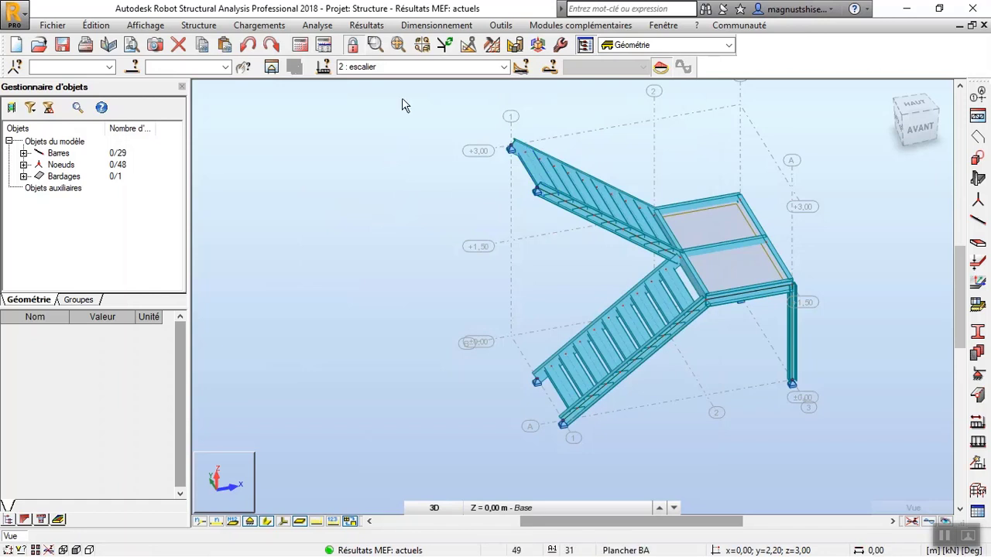
click(364, 25)
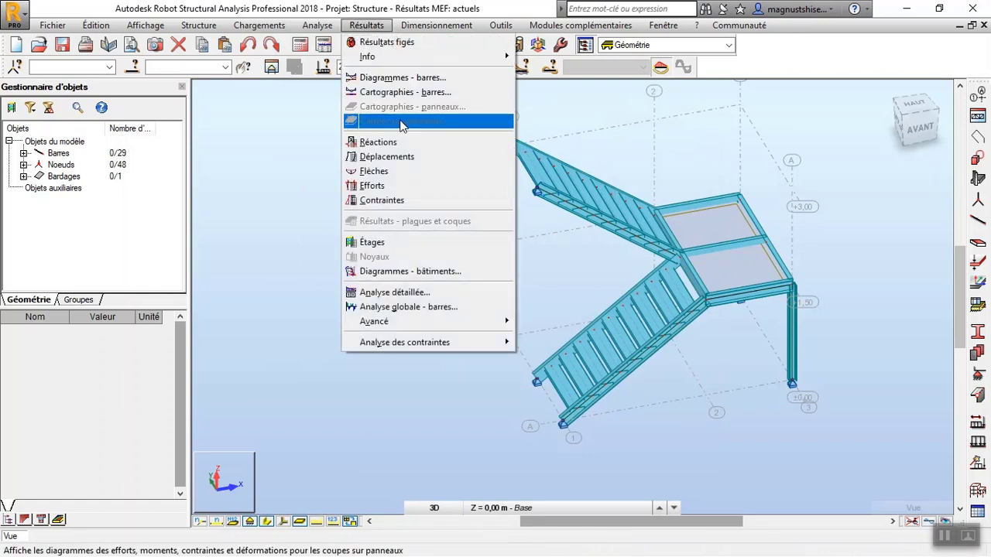
click(398, 77)
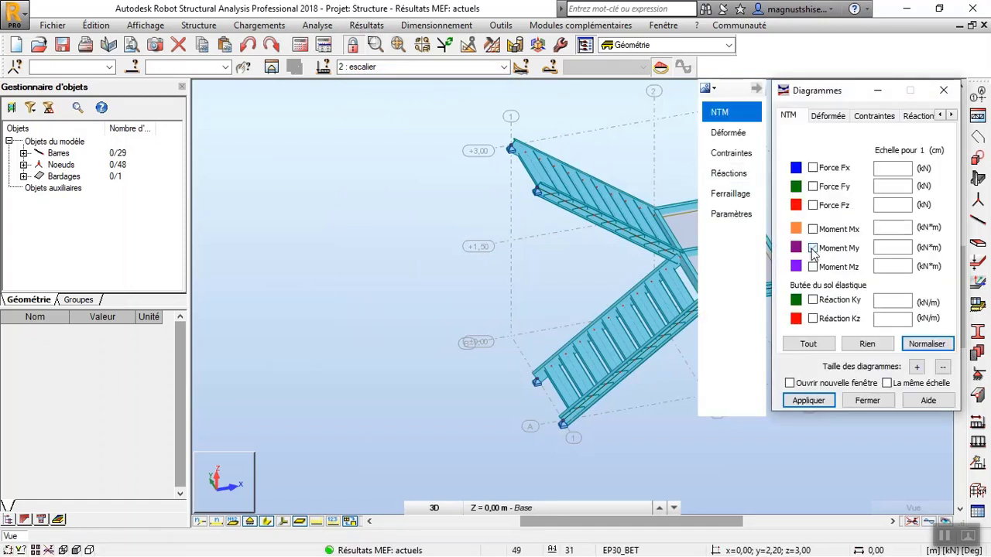
click(926, 344)
click(808, 400)
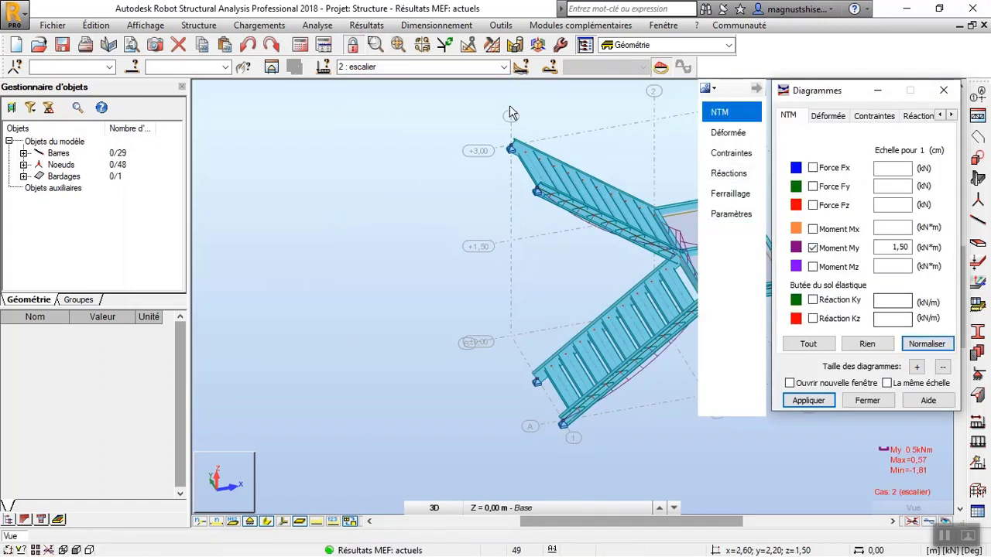
Show the results for combination 3, ELU/1=1*1.35 + 2*1.50, with the bars' section shapes hidden.
click(503, 68)
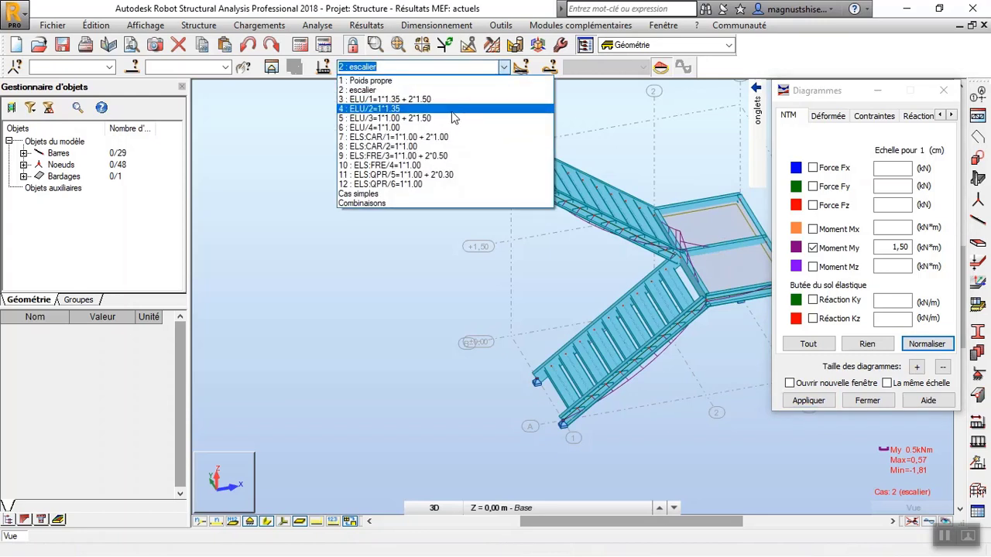
click(431, 99)
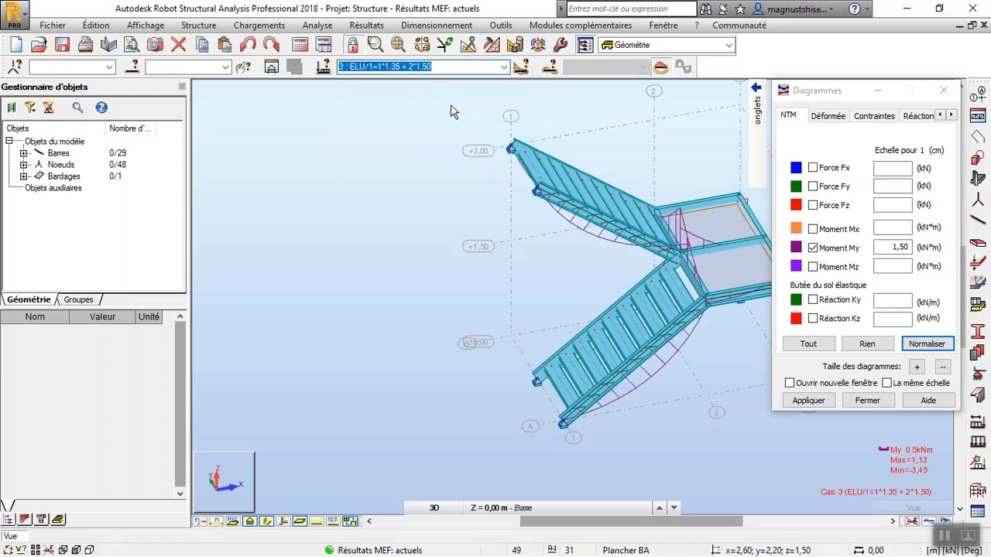
click(269, 523)
right_click(286, 295)
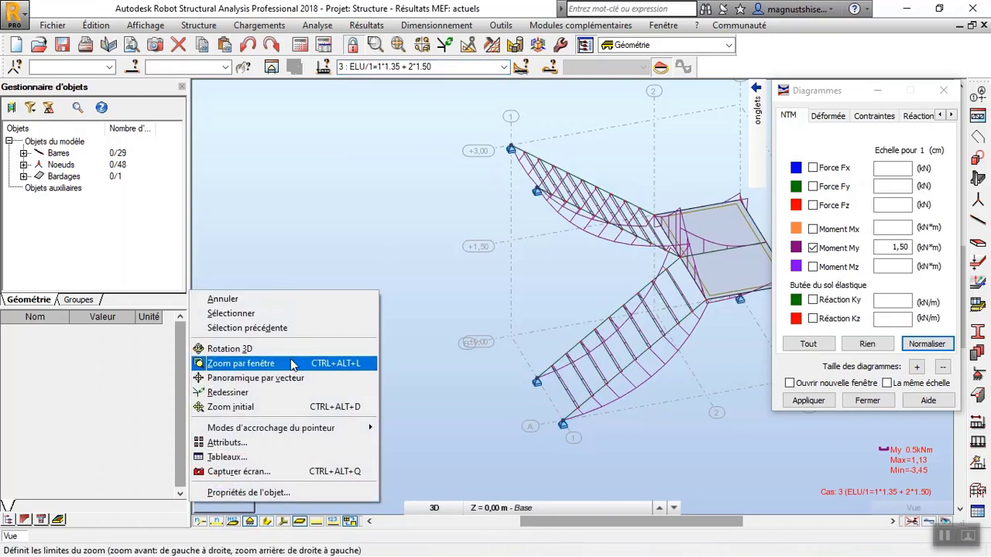
click(291, 345)
mouse_move(291, 345)
mouse_down()
mouse_move(392, 317)
mouse_move(466, 327)
mouse_move(179, 316)
mouse_move(219, 329)
mouse_move(374, 325)
mouse_move(281, 336)
mouse_up()
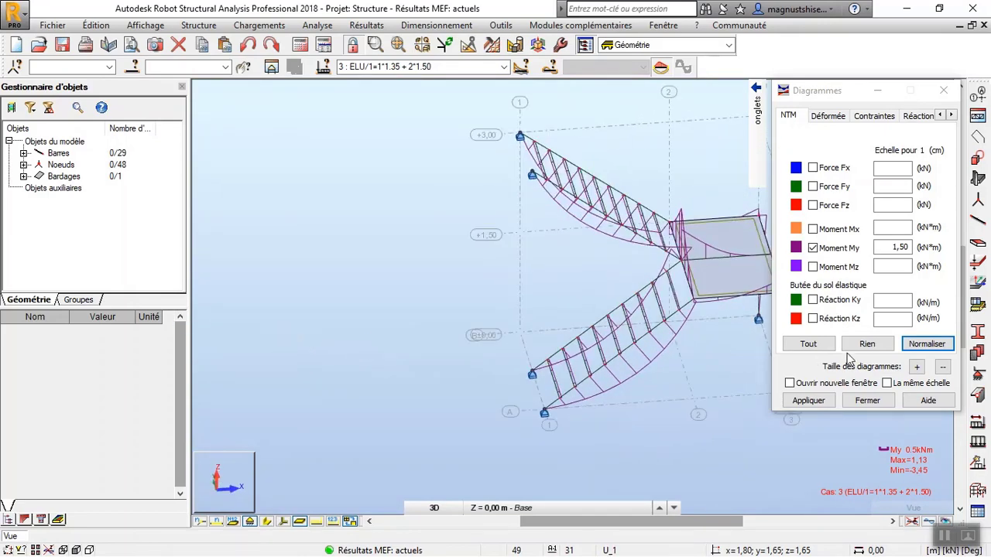
Label the diagrams with description tags for extrêmes globaux and differentiate positive and negative values.
mouse_move(716, 197)
click(729, 214)
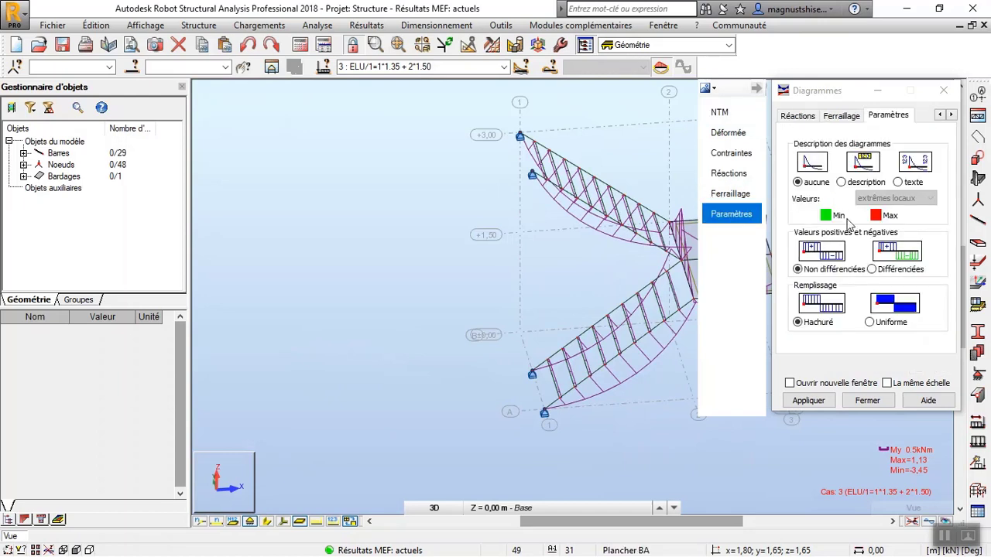
click(842, 182)
click(891, 199)
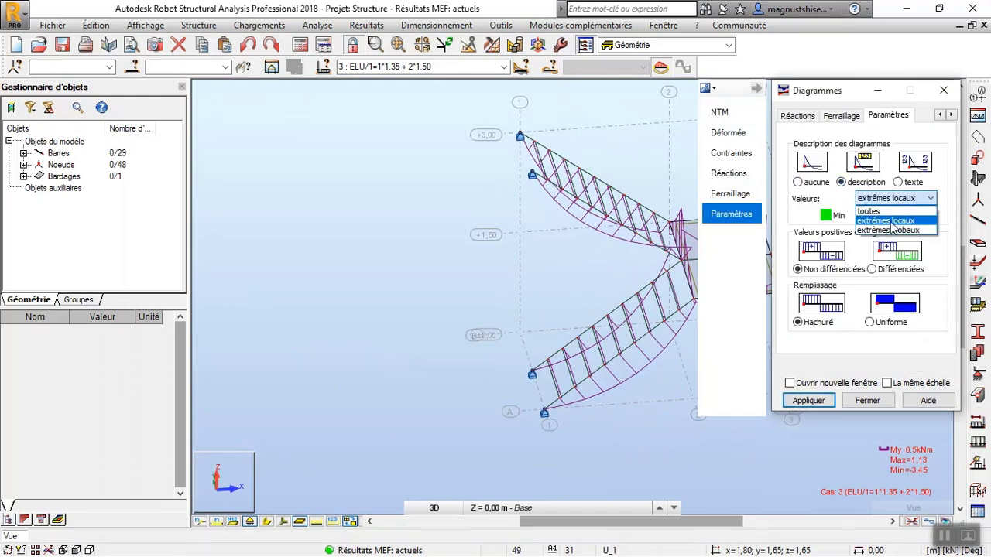
click(892, 233)
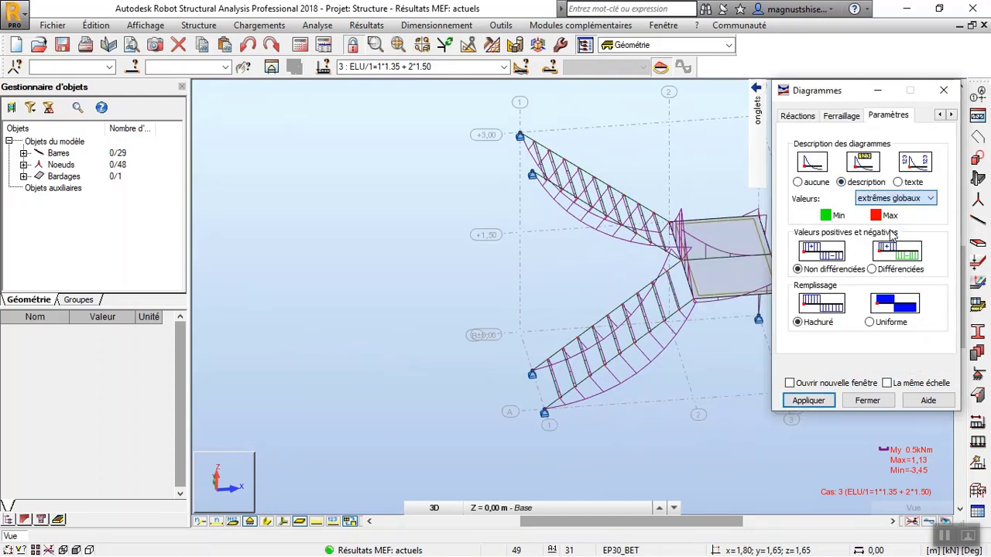
click(808, 400)
Examine the My moment diagrams and their extreme values on both flights and the landing from several angles.
drag(542, 239, 619, 203)
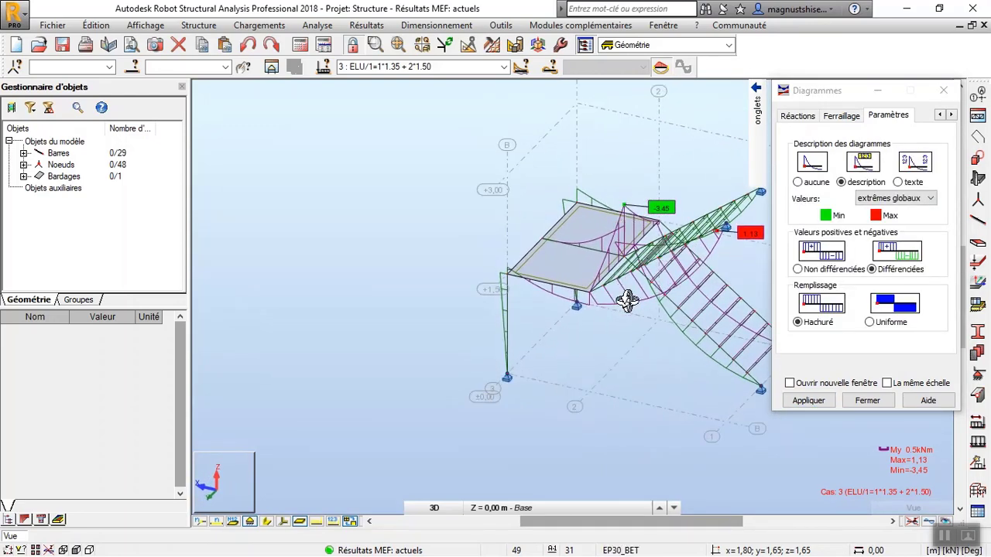
drag(627, 301, 692, 294)
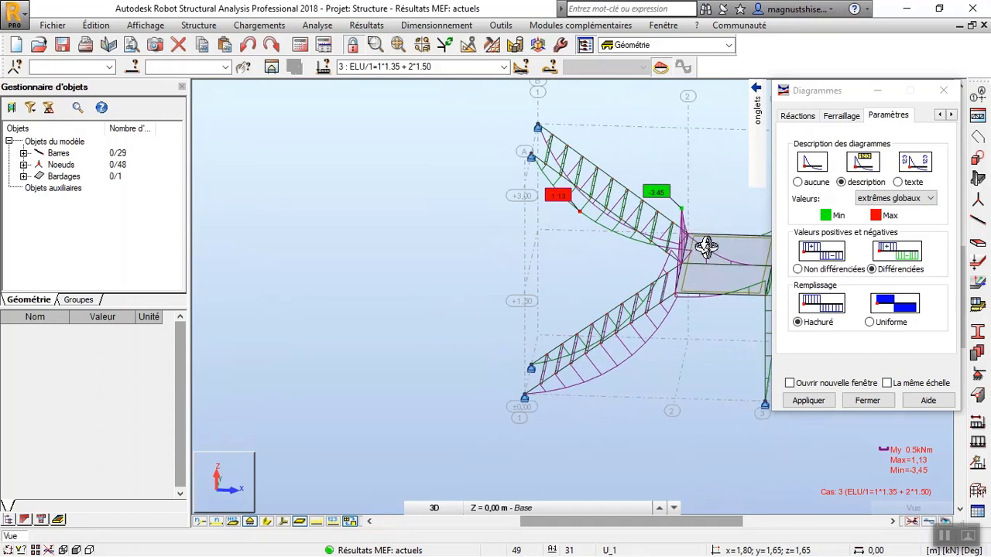
drag(706, 246, 811, 268)
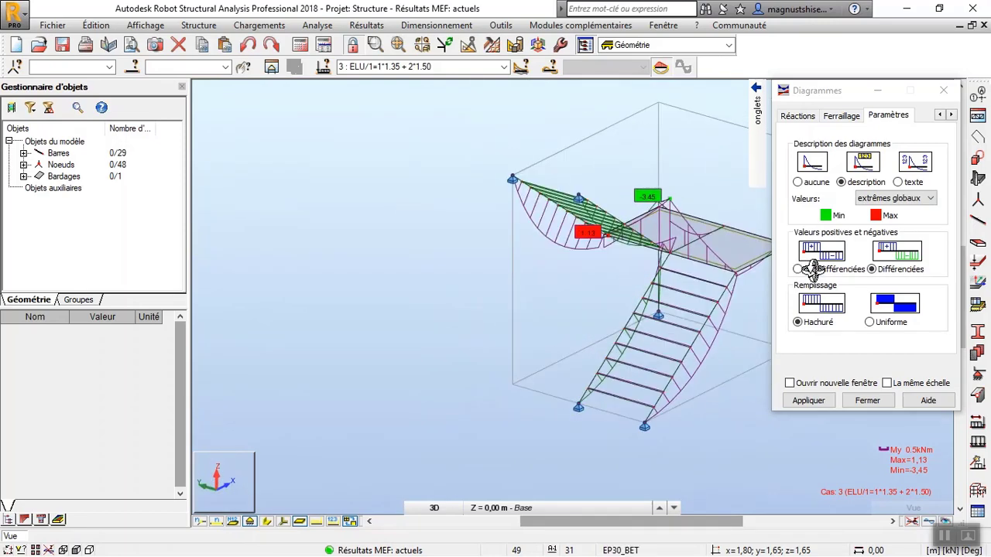
mouse_move(710, 320)
mouse_down()
mouse_move(604, 316)
mouse_move(641, 327)
mouse_move(712, 316)
mouse_up()
scroll(724, 313, up, 3)
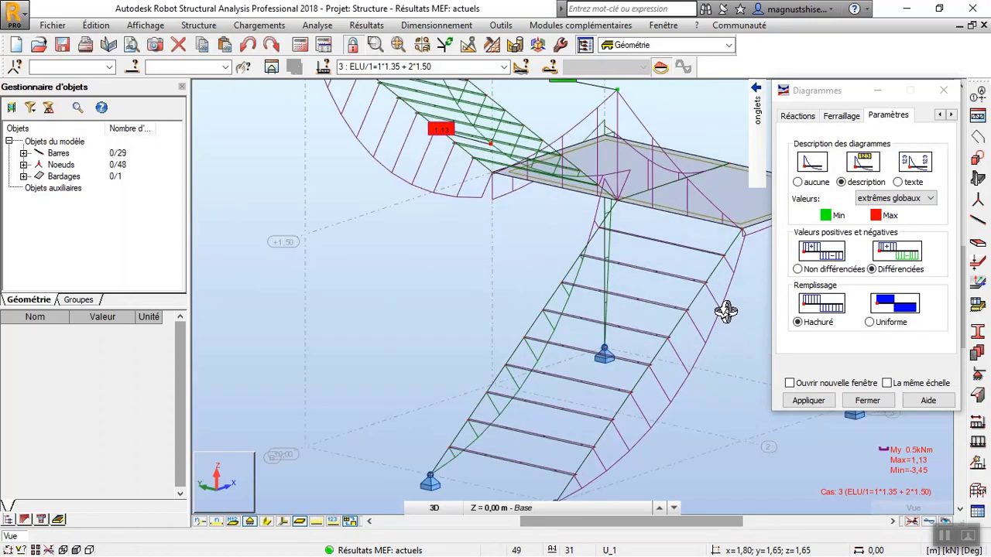
scroll(415, 338, down, 4)
scroll(430, 297, down, 1)
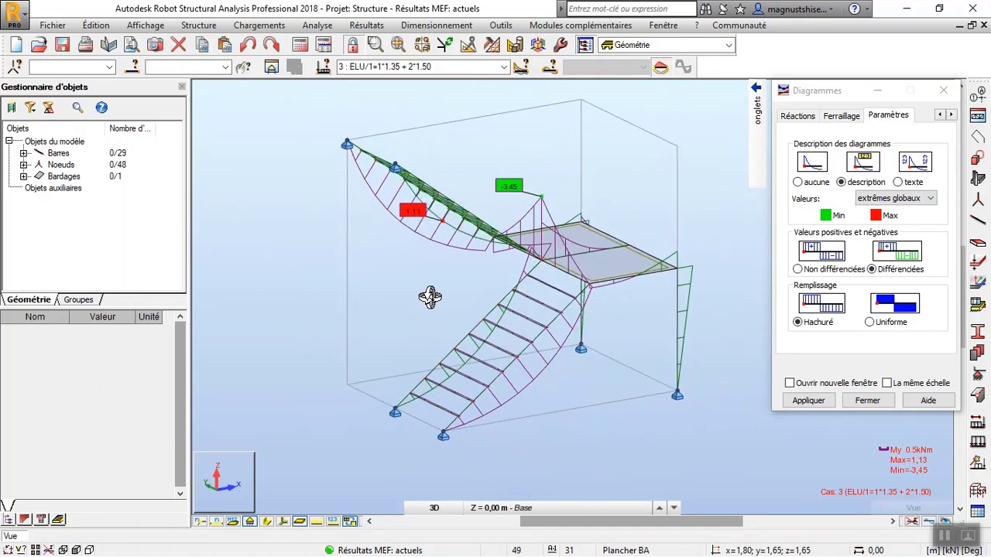
drag(431, 297, 425, 246)
scroll(393, 189, up, 4)
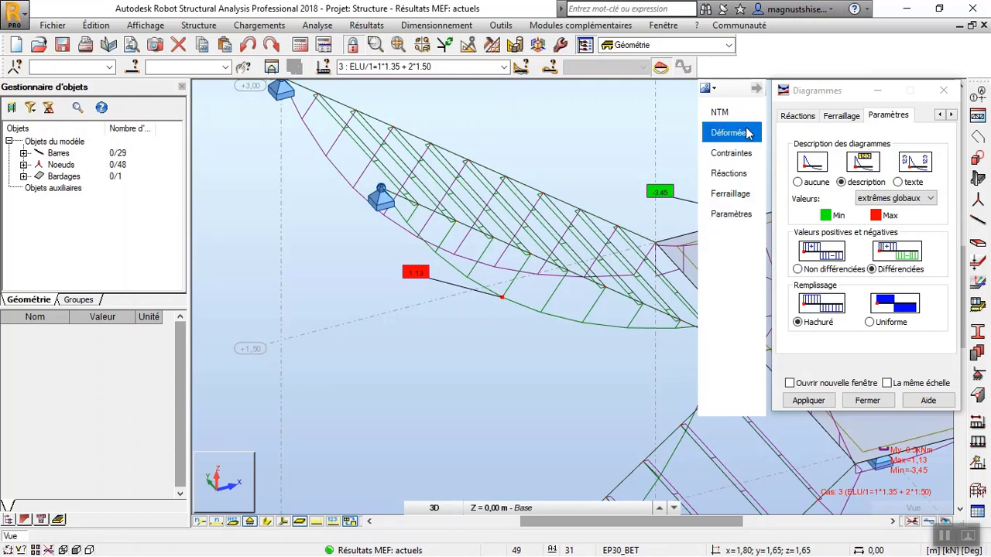
Display the structure's normalised deformation for combination 7, ELS:CAR/1=1*1.00 + 2*1.00.
click(756, 133)
click(810, 165)
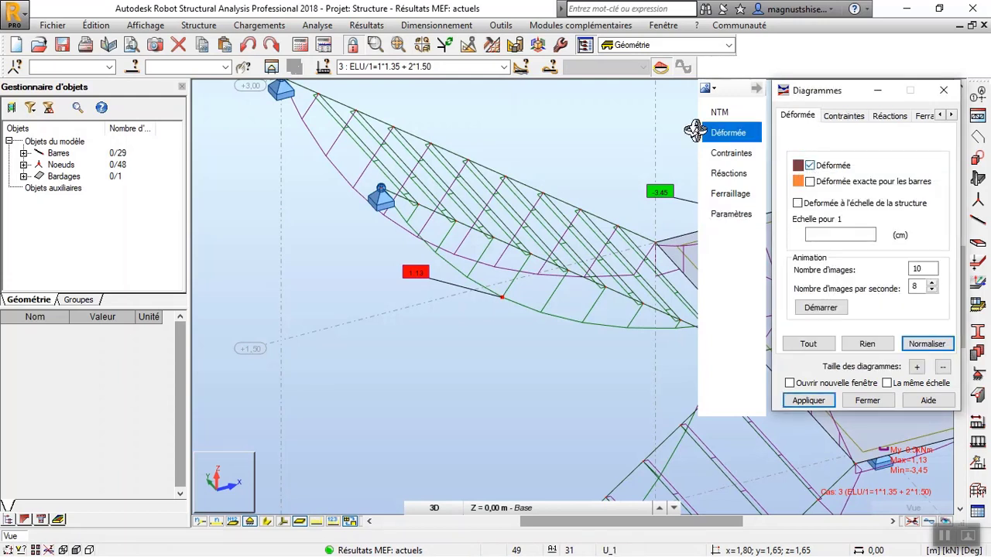
click(504, 67)
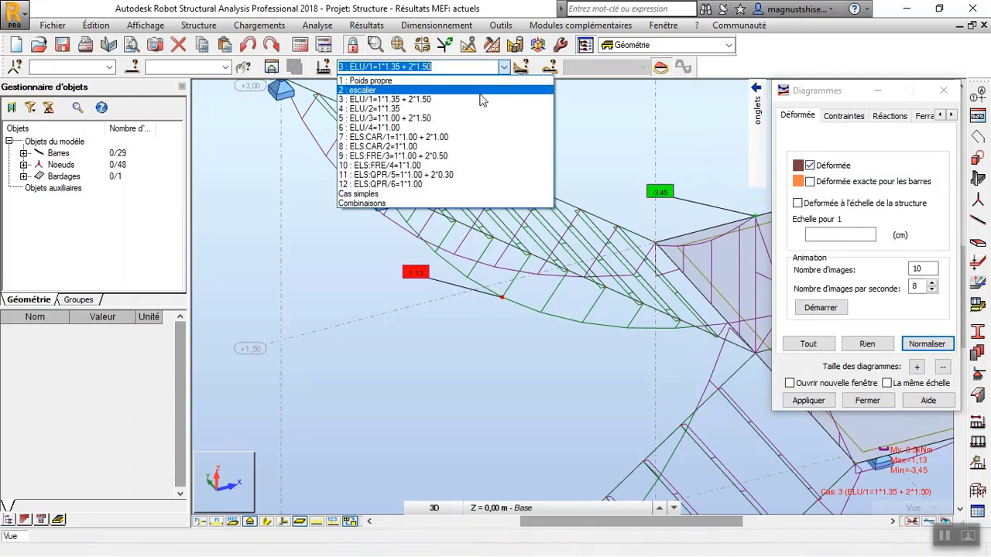
click(463, 138)
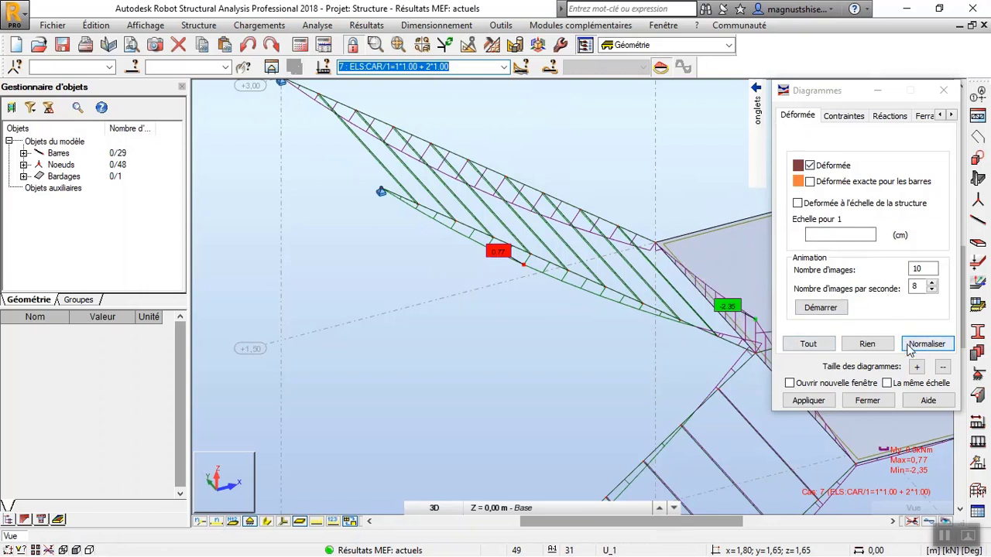
click(808, 400)
Remove the Moment My diagrams so that only the structure's deformation is displayed.
mouse_move(757, 108)
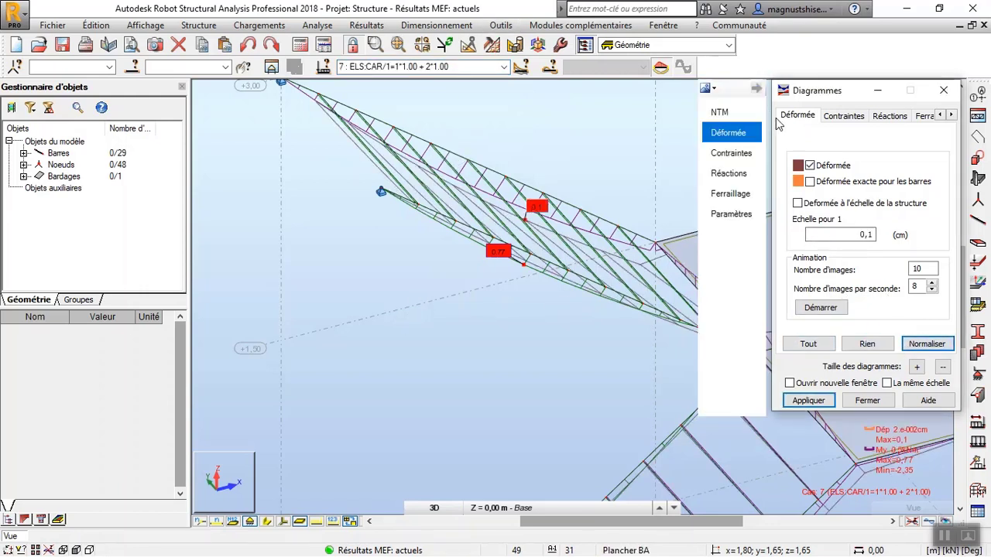
click(722, 113)
click(812, 249)
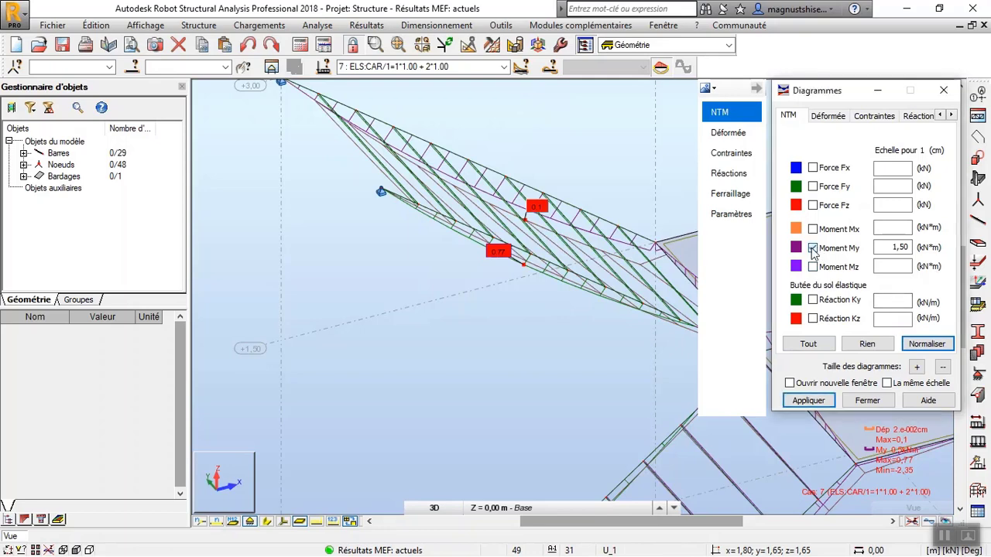
click(904, 343)
scroll(328, 370, down, 3)
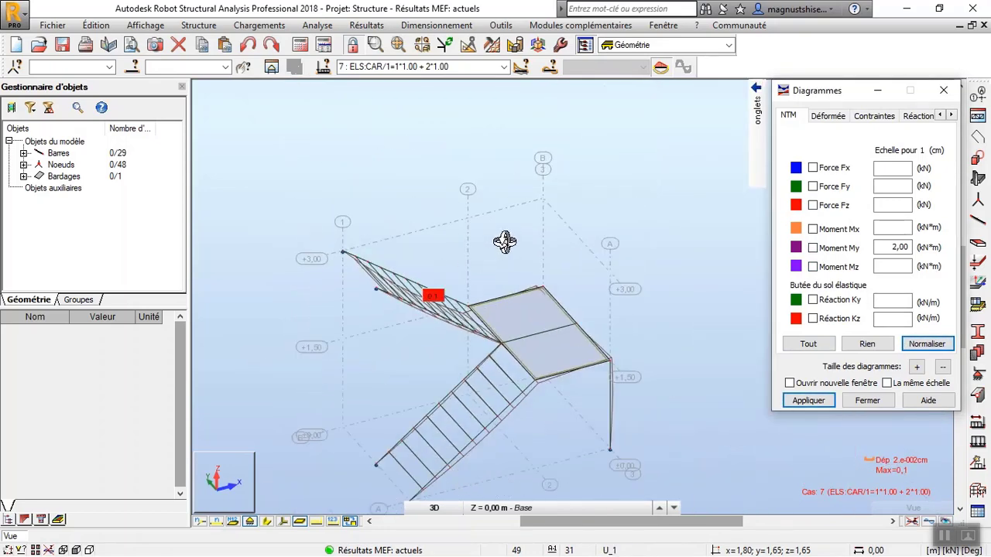
drag(514, 347, 387, 335)
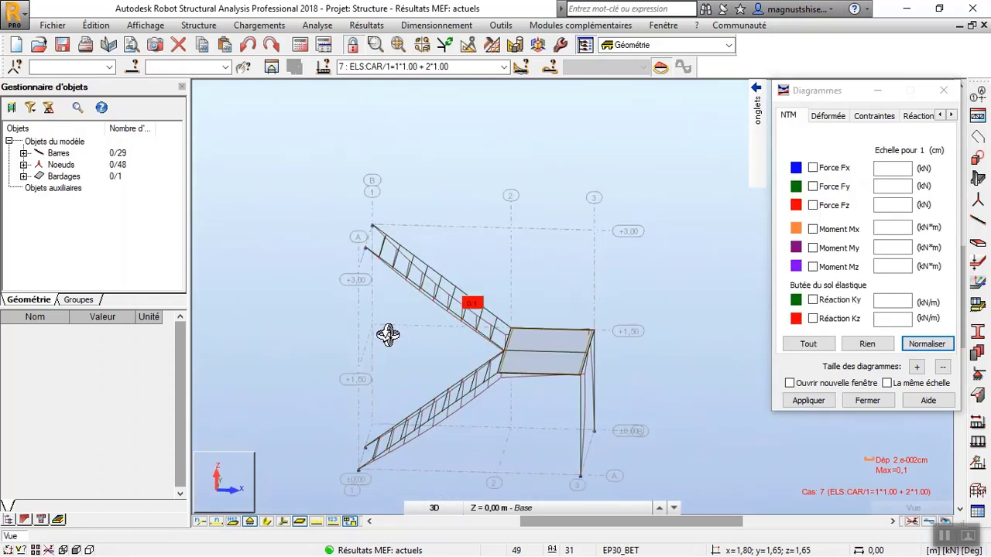
Set the job preferences' linear displacement unit (Déplacement linéaire) to mm.
click(495, 24)
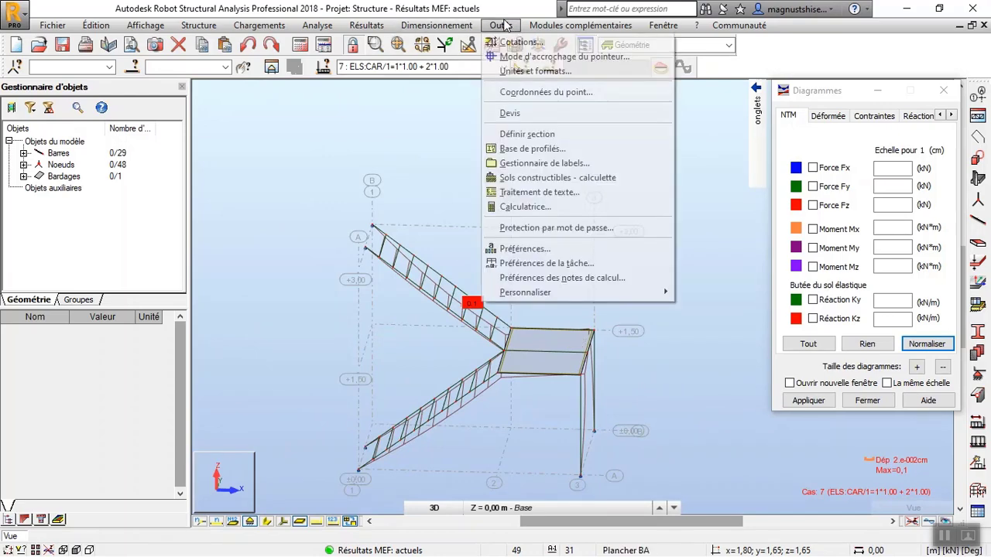
click(533, 263)
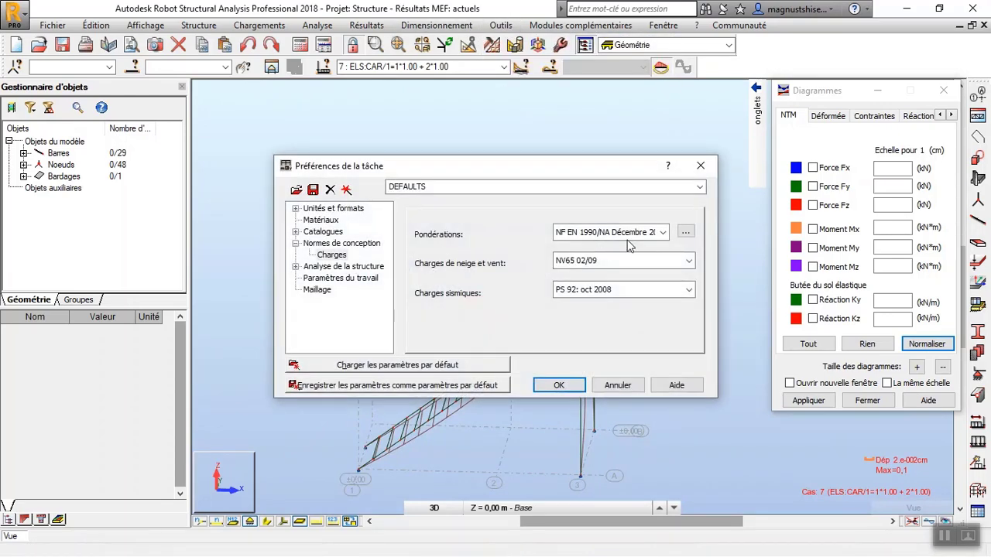
click(332, 209)
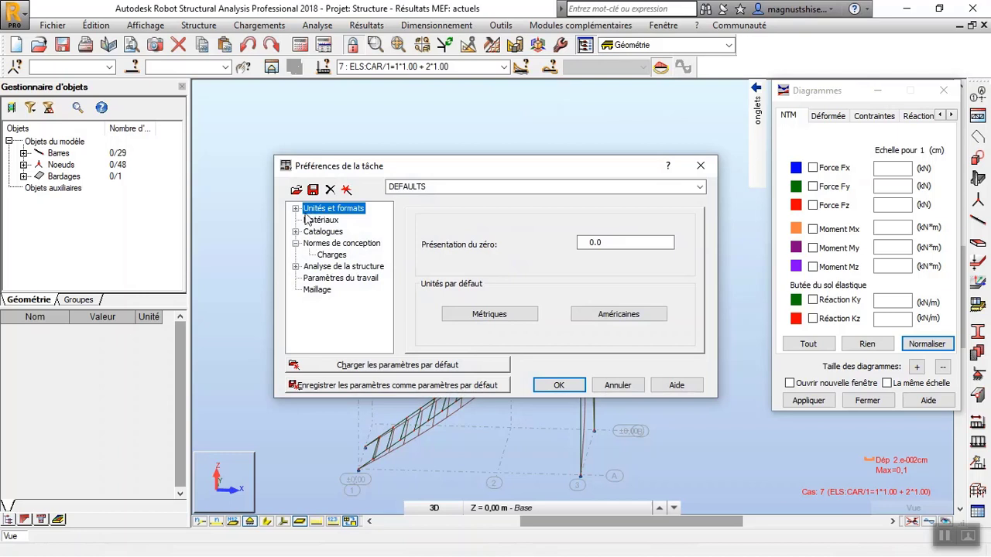
click(296, 209)
click(334, 221)
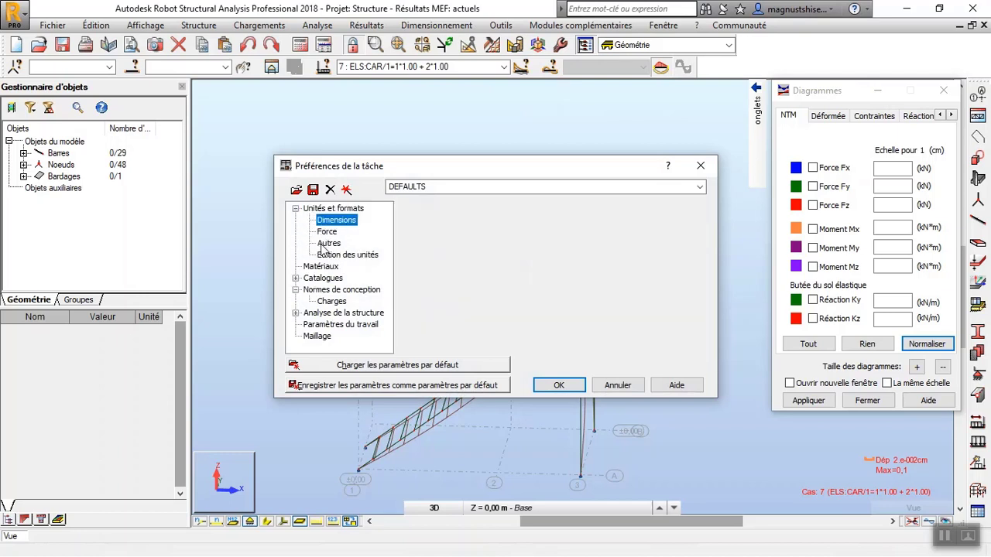
click(326, 243)
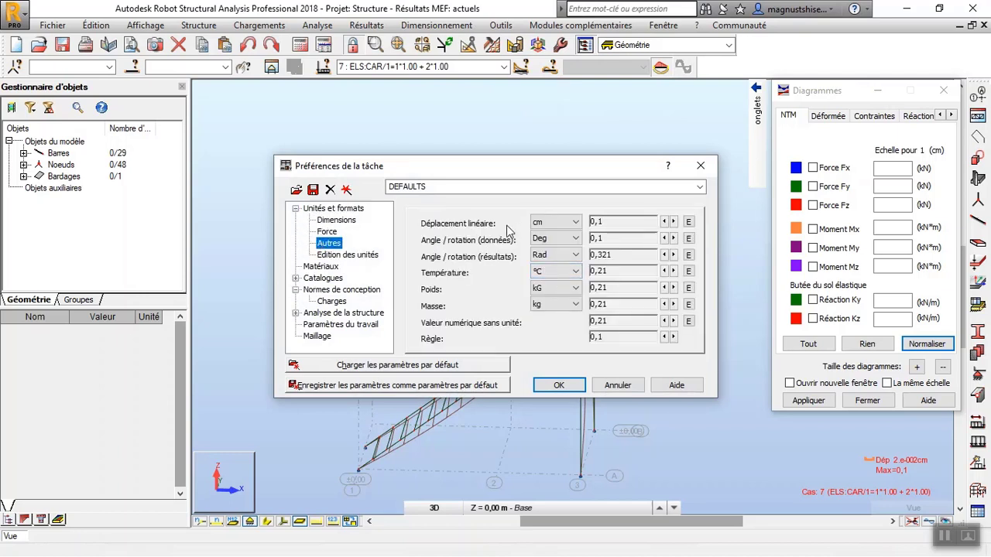
click(576, 223)
click(567, 274)
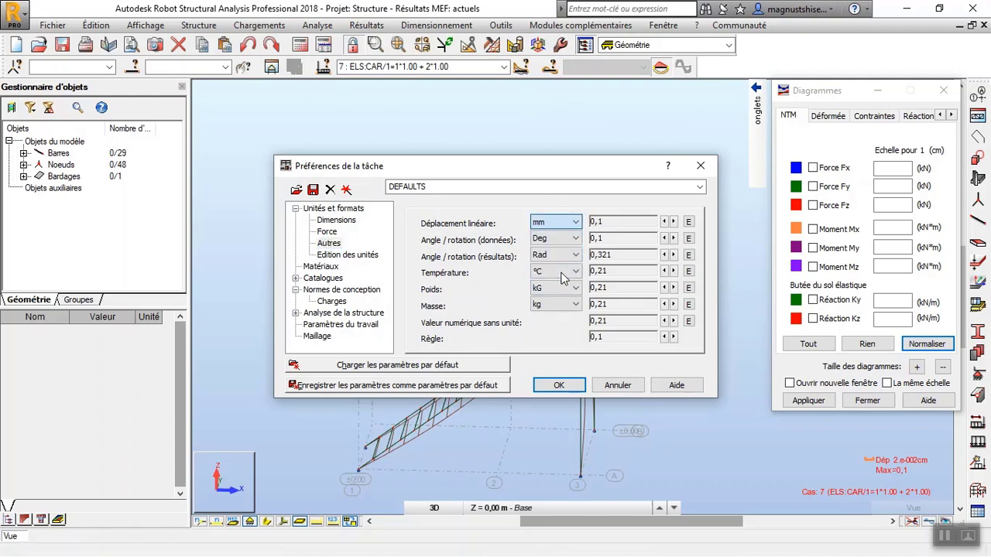
click(558, 385)
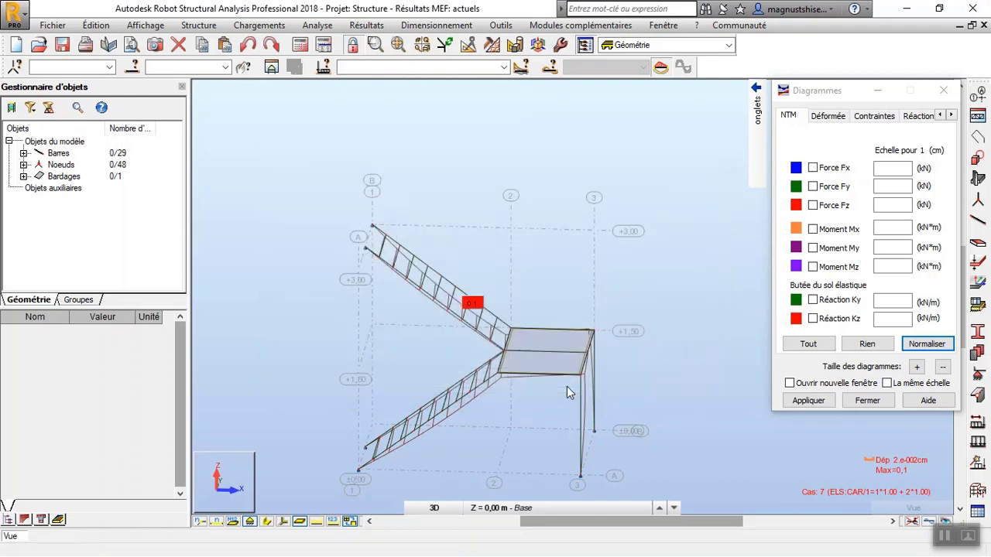
Examine the staircase's deformed shape and its maximum displacement label on the flights, landing and columns from several angles.
drag(504, 261, 583, 275)
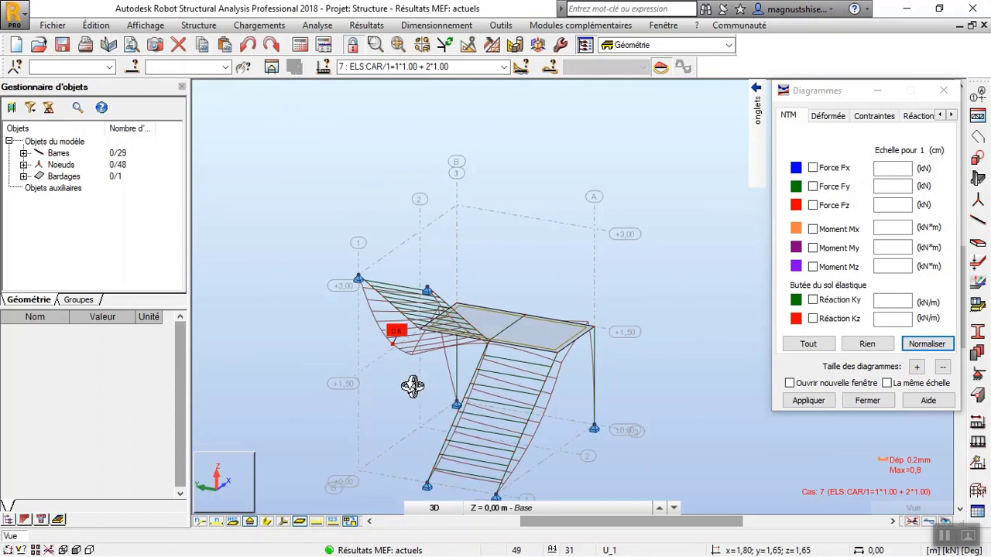
drag(380, 383, 363, 368)
scroll(364, 358, up, 3)
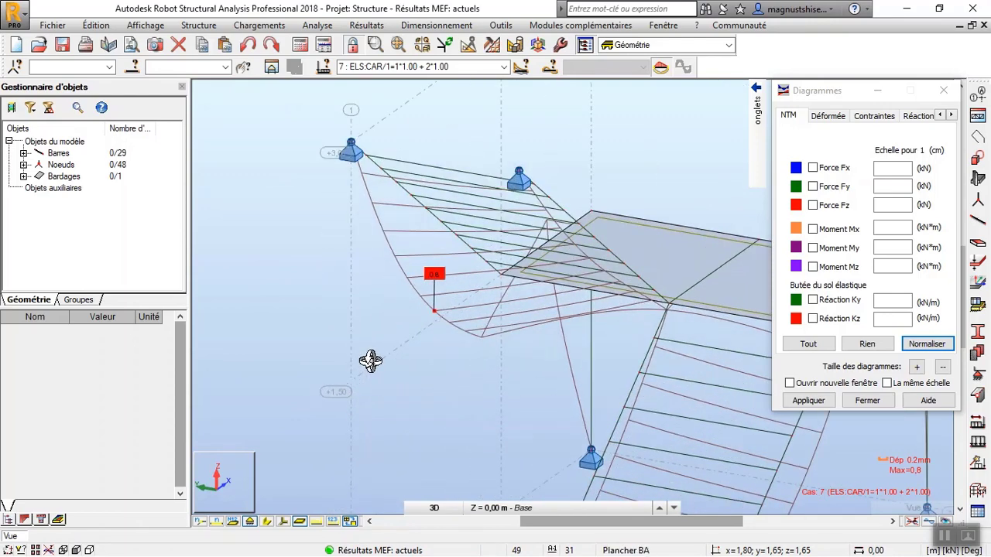
scroll(413, 303, down, 6)
drag(412, 302, 318, 332)
drag(558, 336, 451, 326)
scroll(495, 321, up, 5)
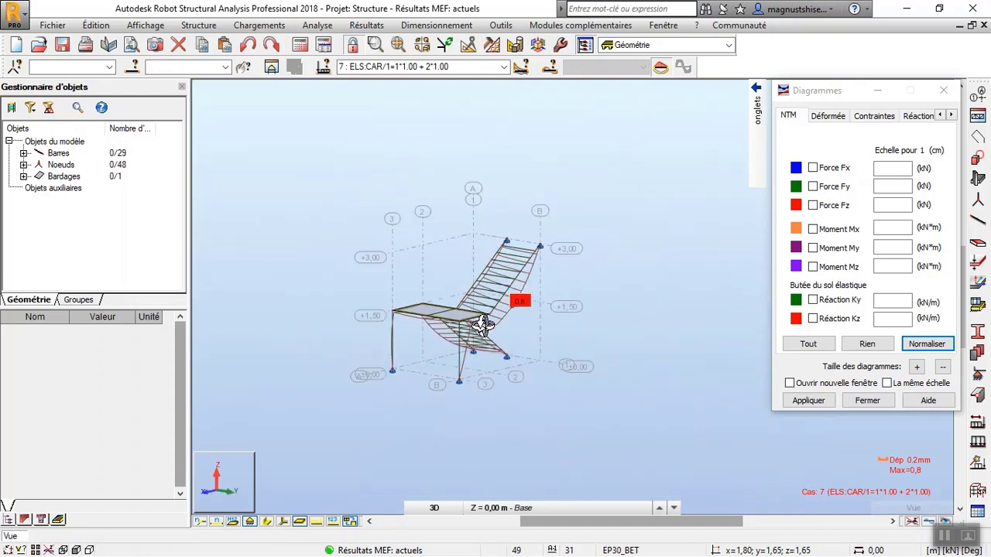
drag(555, 315, 634, 324)
scroll(586, 332, down, 5)
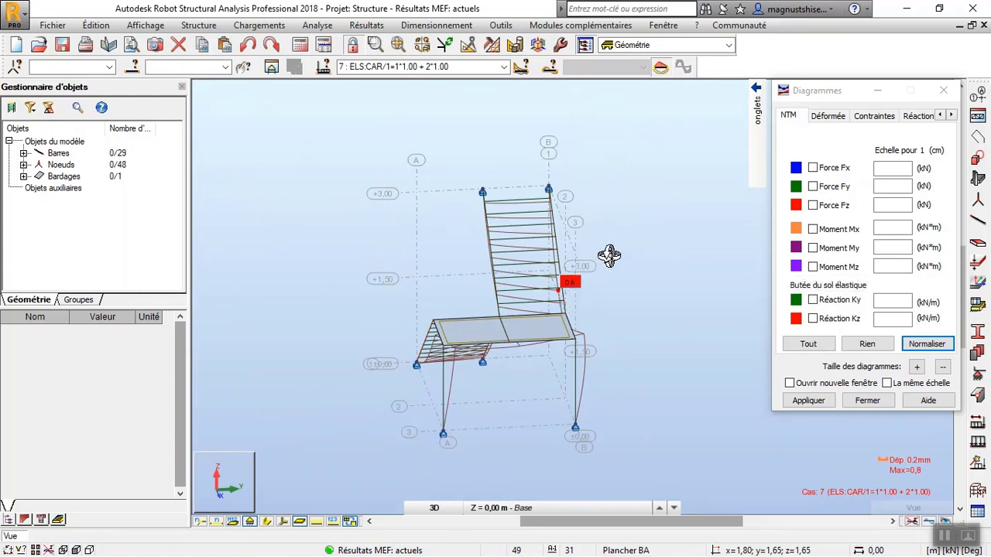
drag(385, 230, 534, 252)
drag(542, 316, 526, 302)
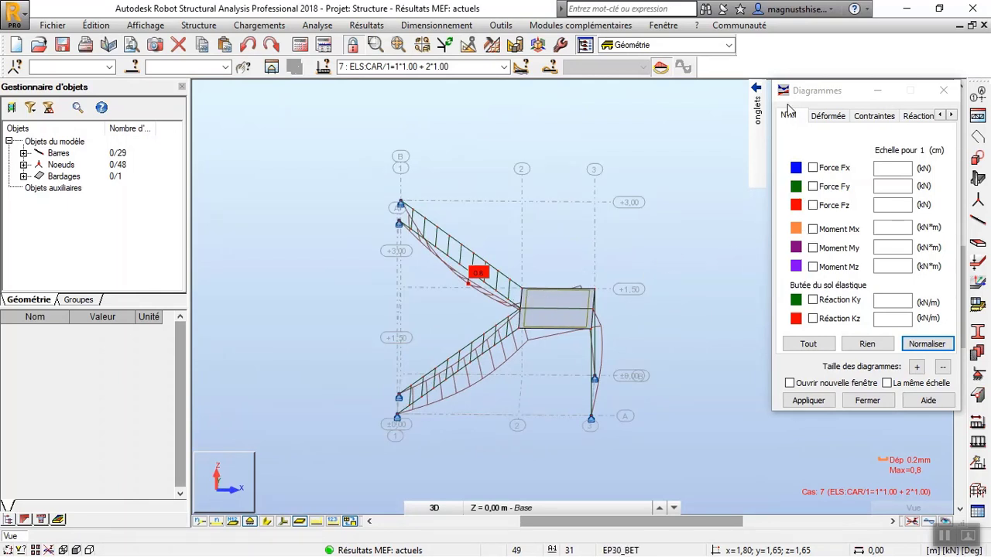
Remove the deformation diagram, close the diagram settings and show the bars' section shapes.
click(827, 116)
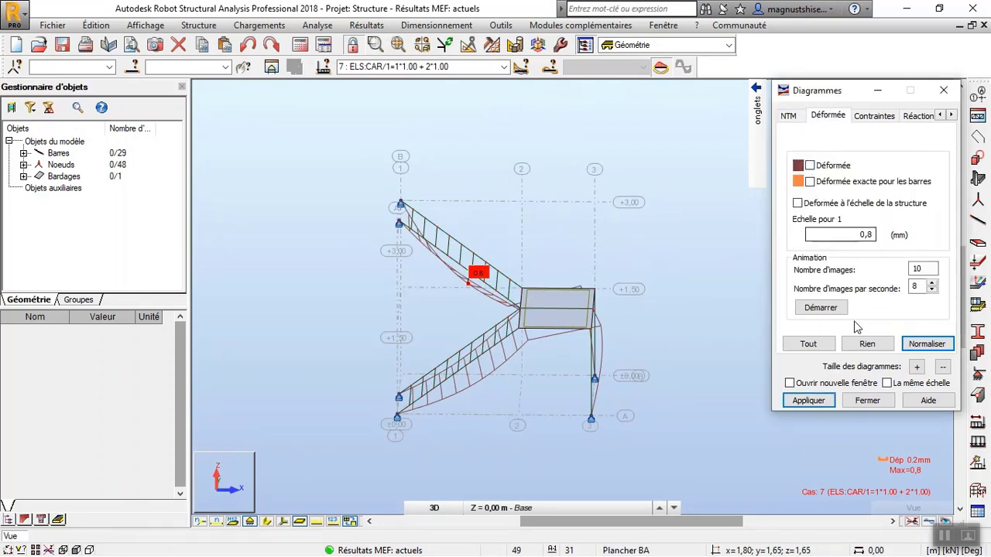
click(808, 400)
click(852, 404)
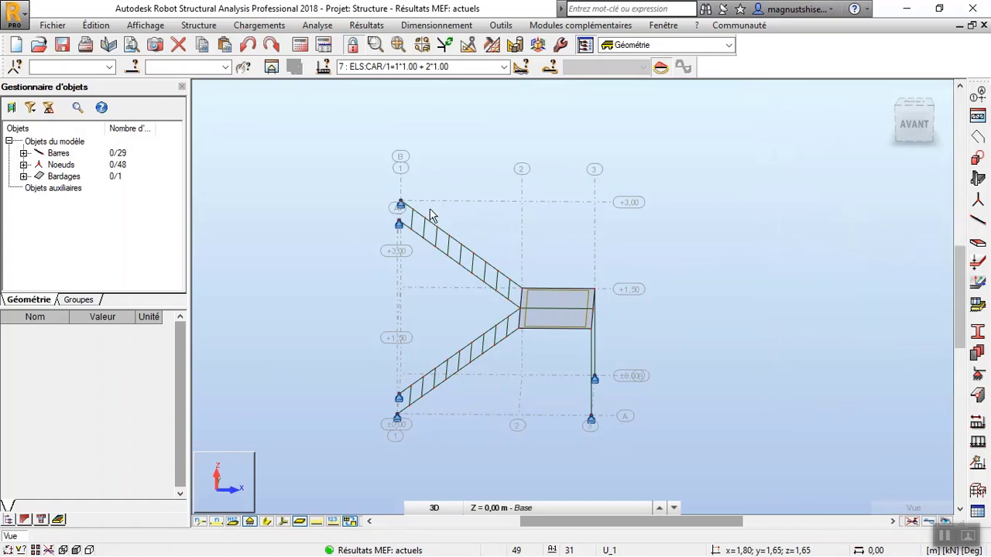
click(267, 523)
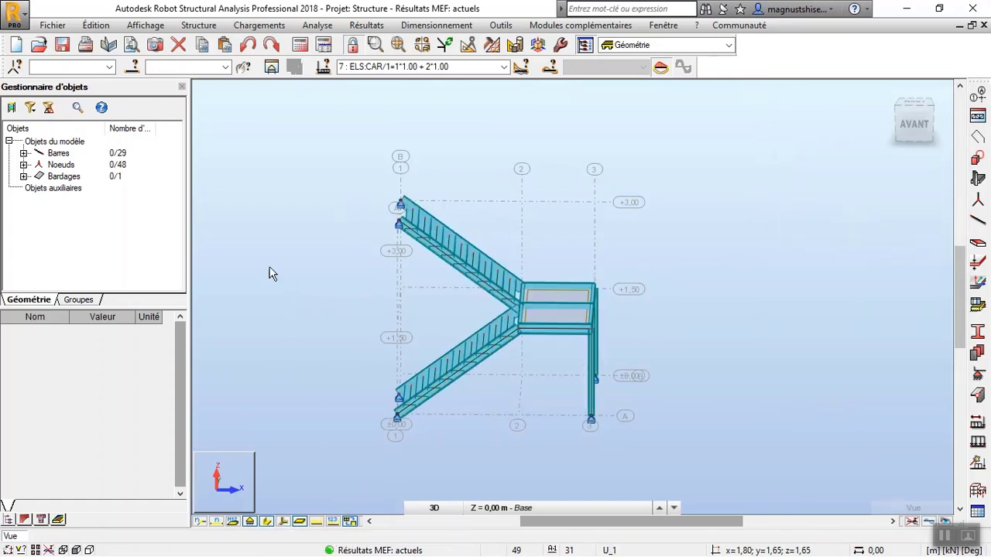
Colour the bars by section with the Profilés - légende par couleurs display attribute.
right_click(283, 221)
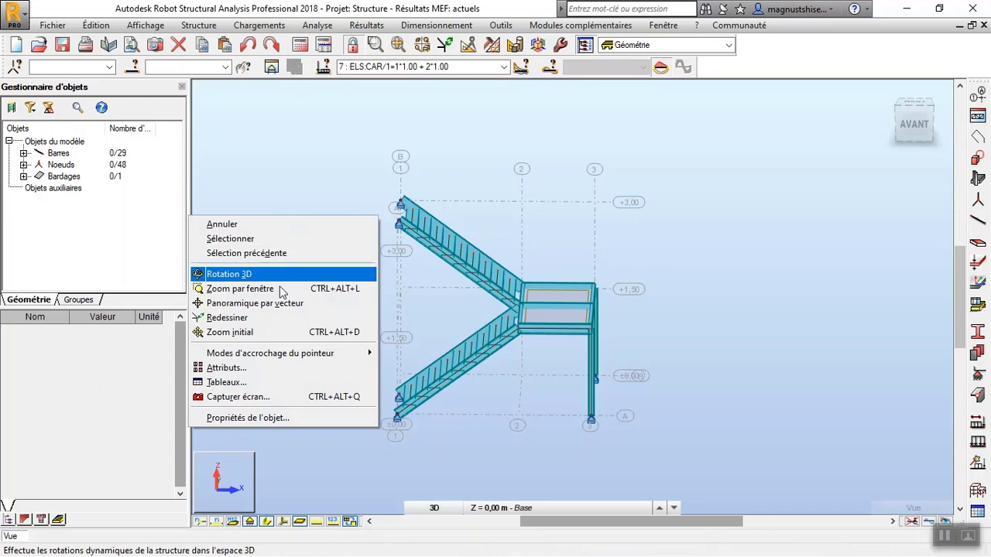
click(264, 371)
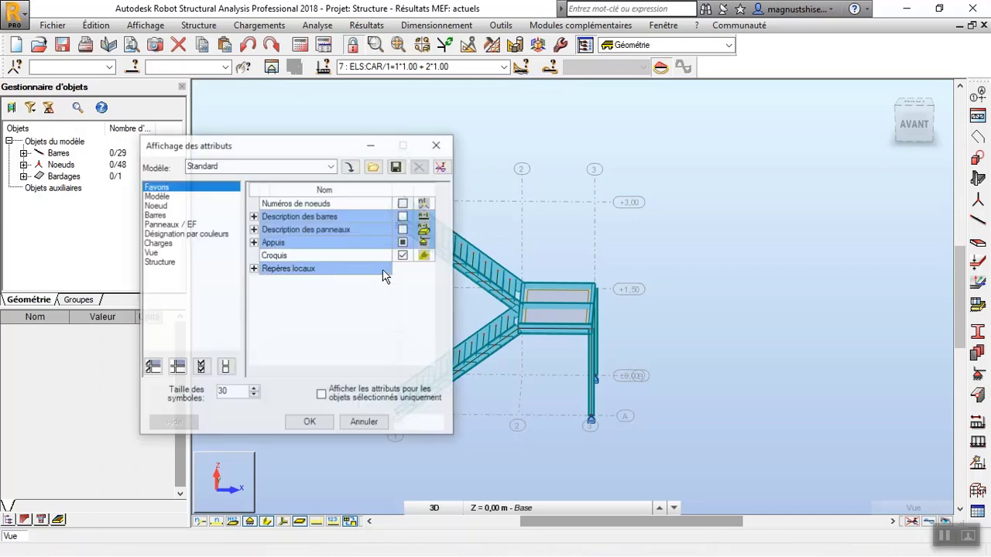
click(184, 234)
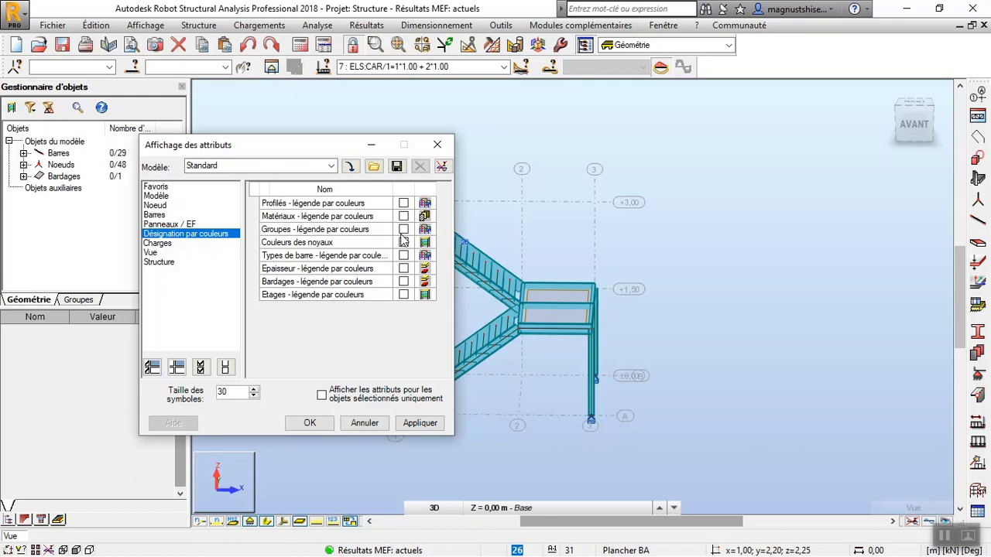
click(427, 426)
click(328, 424)
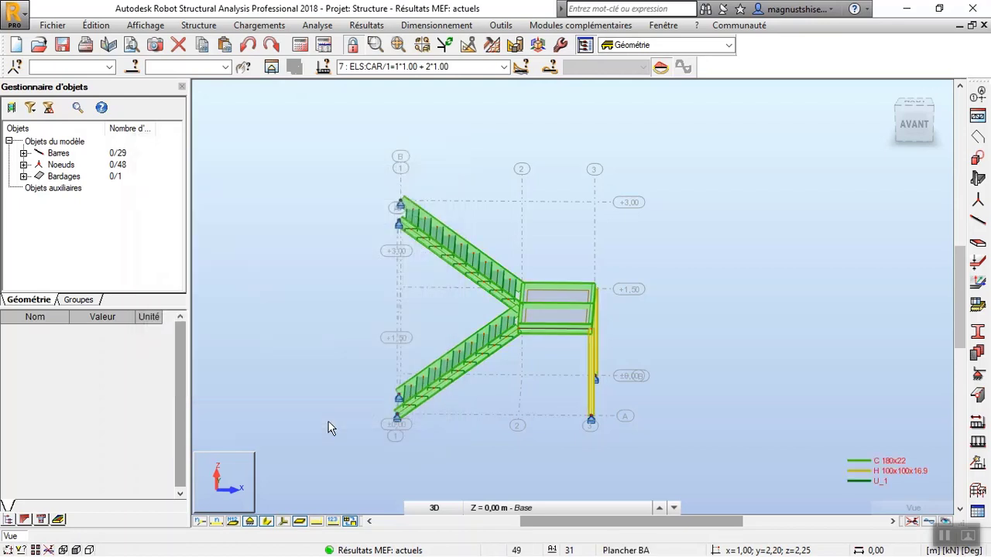
View the coloured staircase from the rear and start the steel bar design (Dimensionnement barres acier).
right_click(326, 246)
click(325, 305)
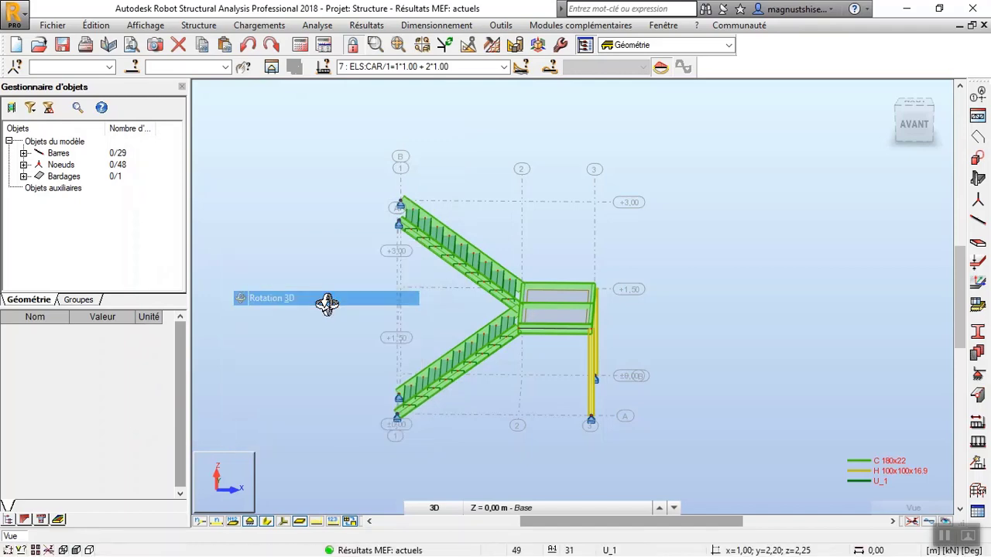
drag(325, 303, 480, 325)
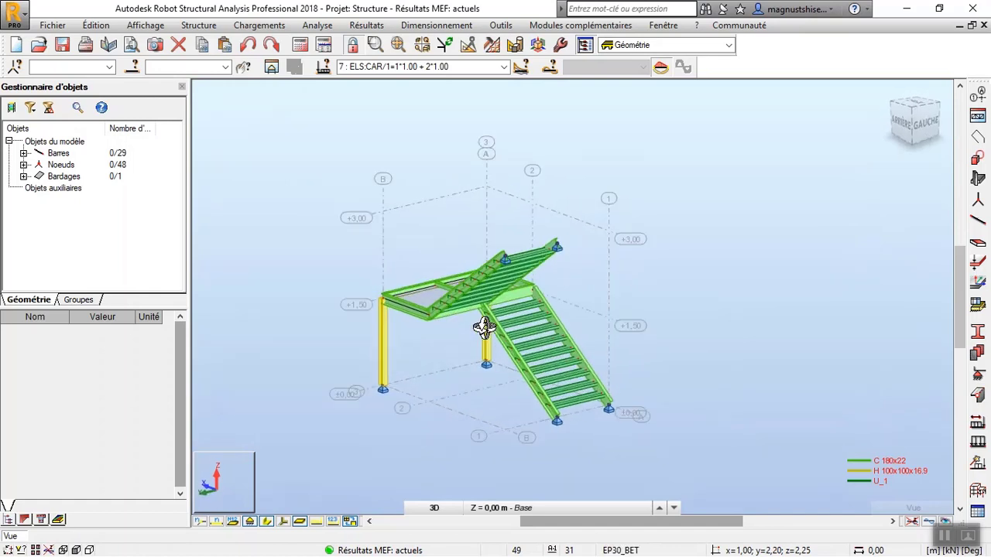
click(431, 26)
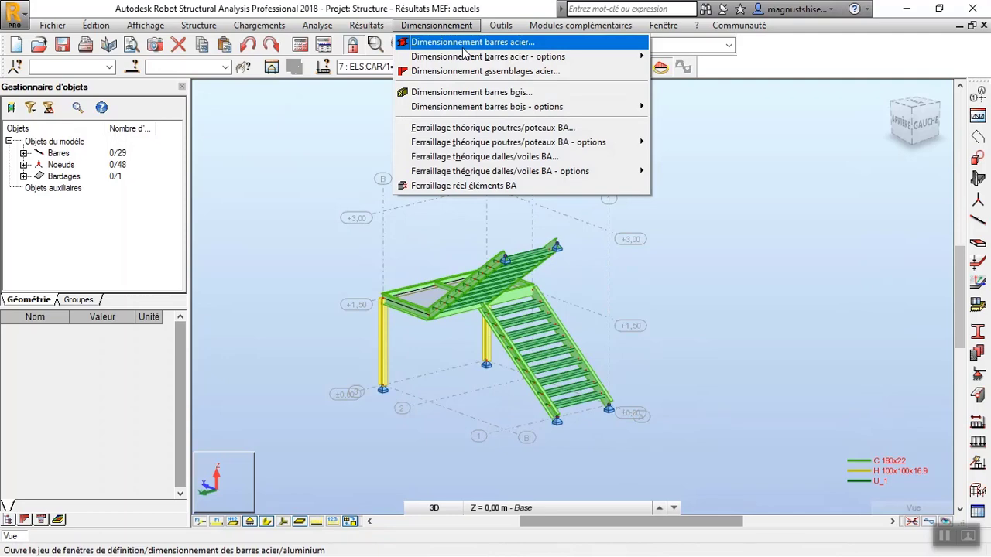
click(463, 45)
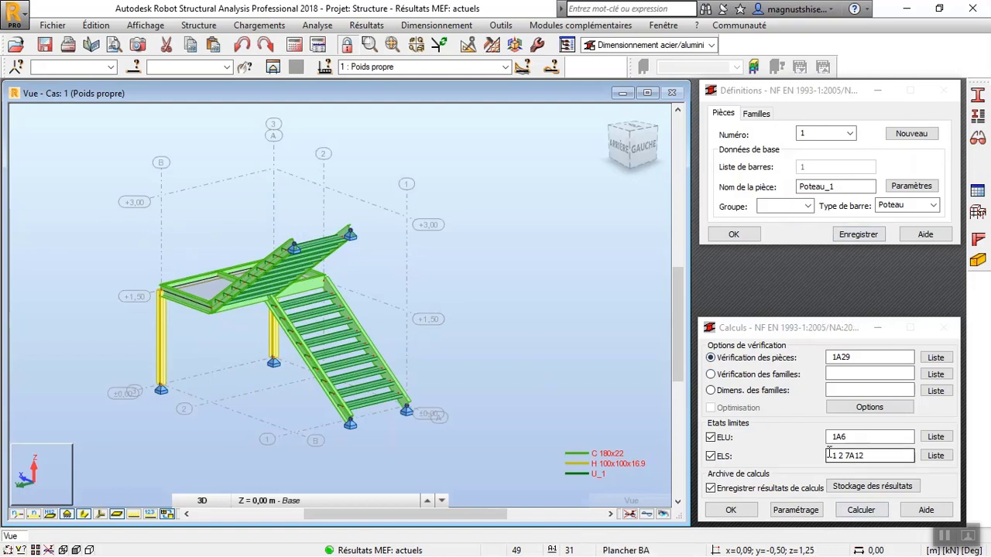
Check the numbering of the load combinations and set the ELU cases for the member verification to 3A6.
click(505, 67)
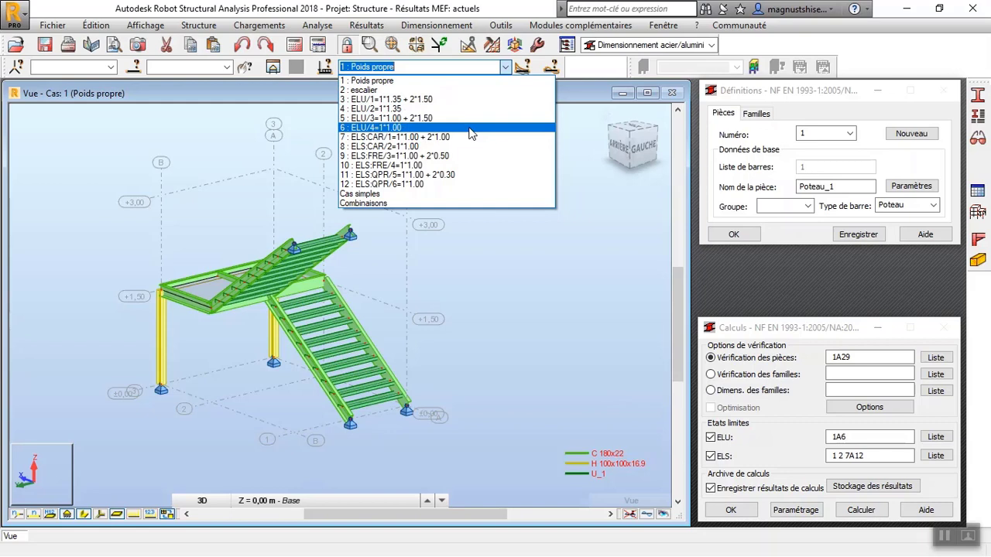
click(829, 440)
click(835, 438)
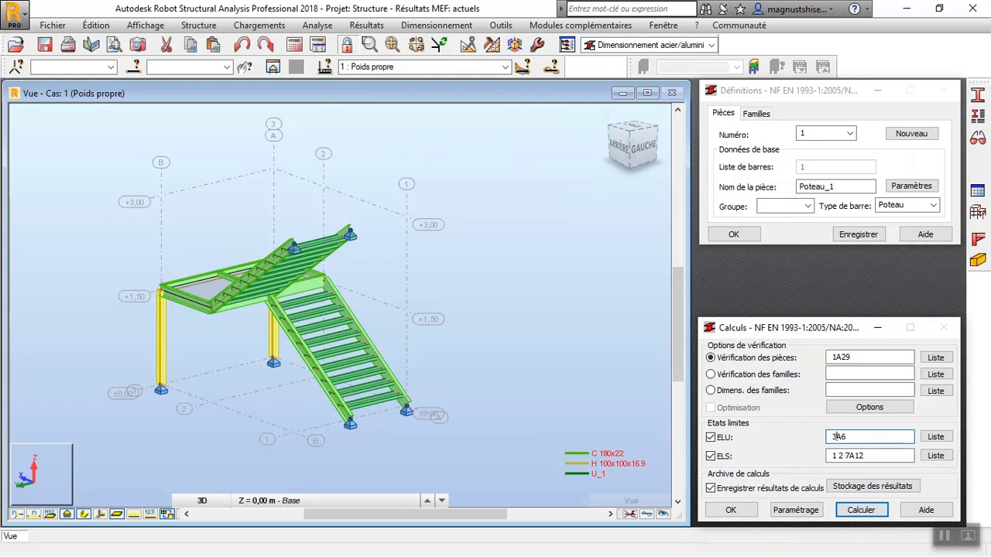
Open the case selection for the ELS limit state and list the combination cases.
click(889, 456)
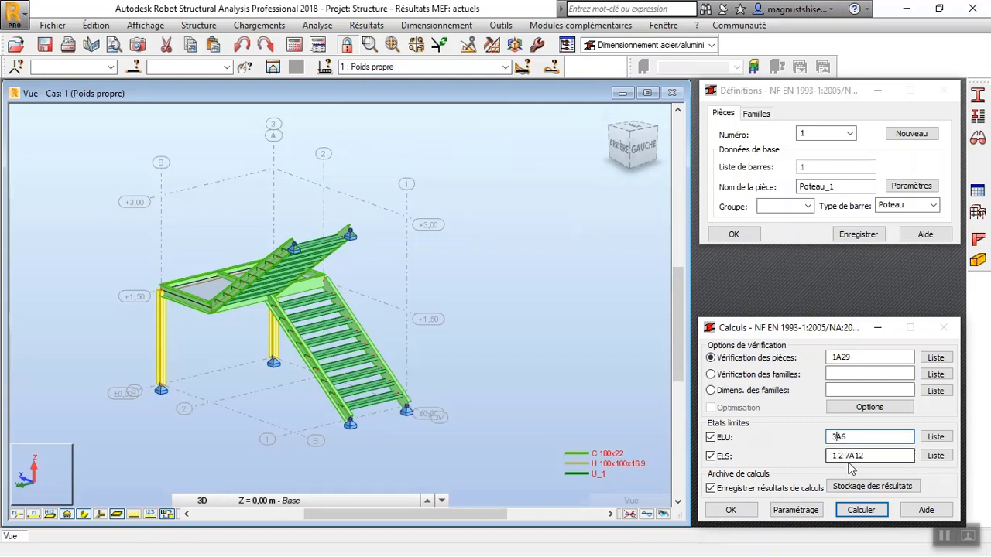
click(935, 456)
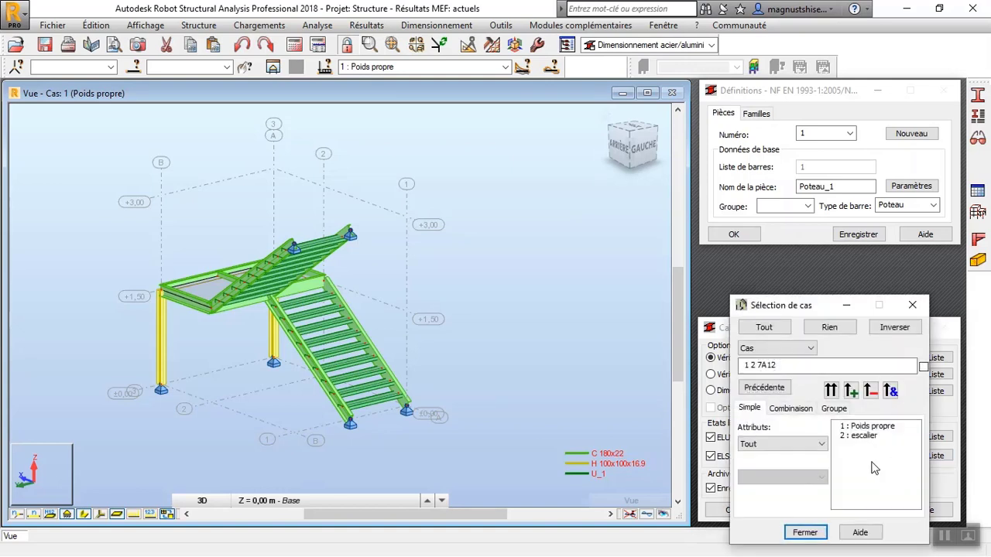
click(797, 409)
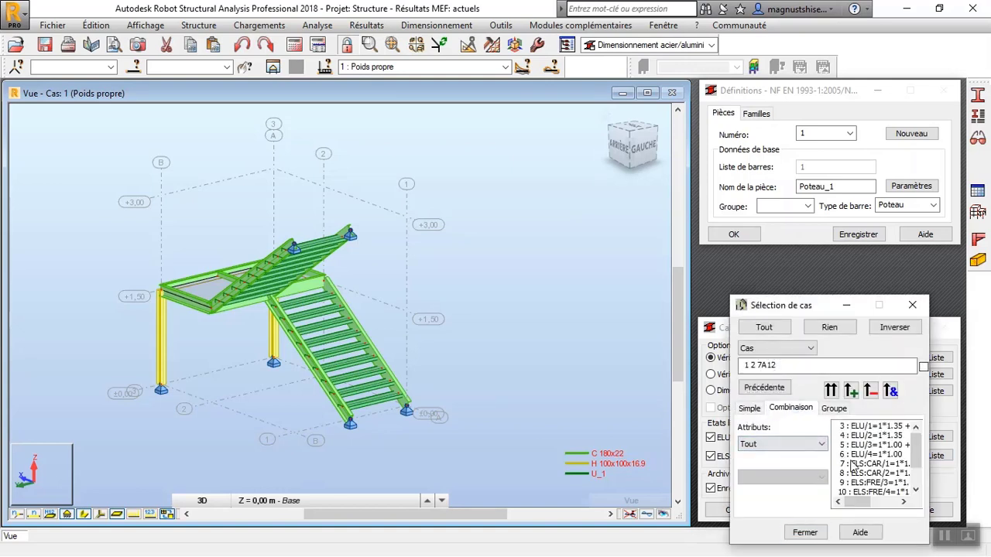
Filter the combinations by Type and examine which cases belong to ELS:QPR, ELS:FRE and ELS:CAR.
click(819, 445)
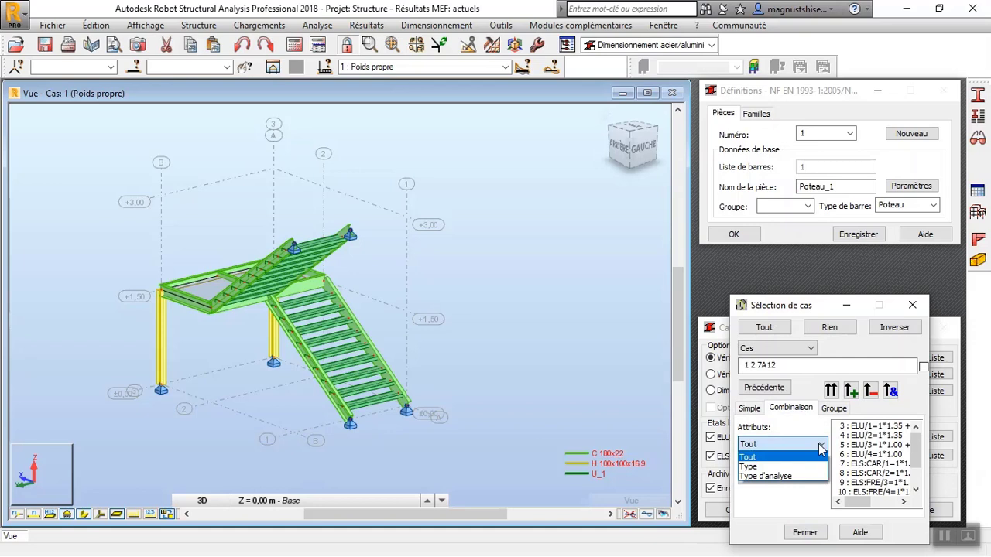
click(809, 476)
click(818, 449)
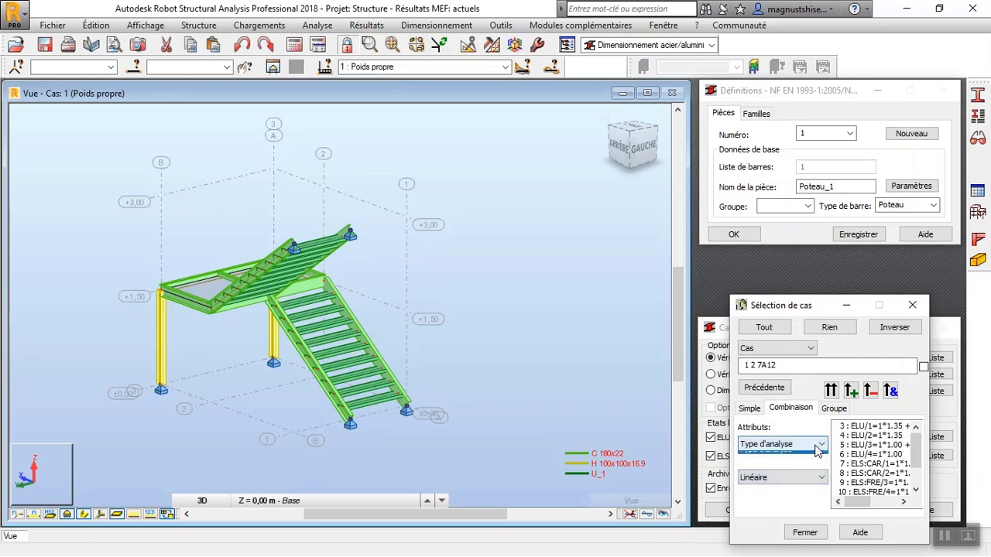
click(808, 465)
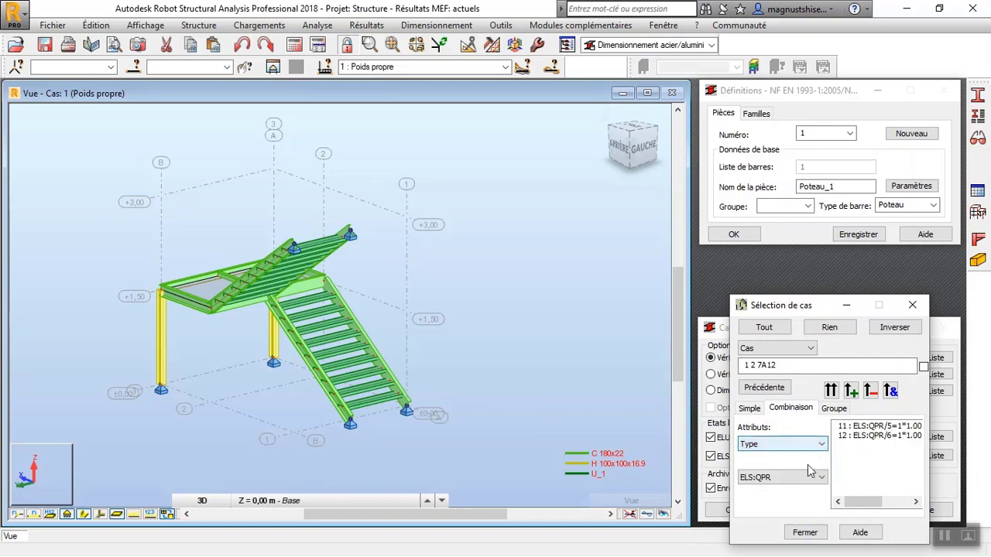
click(811, 478)
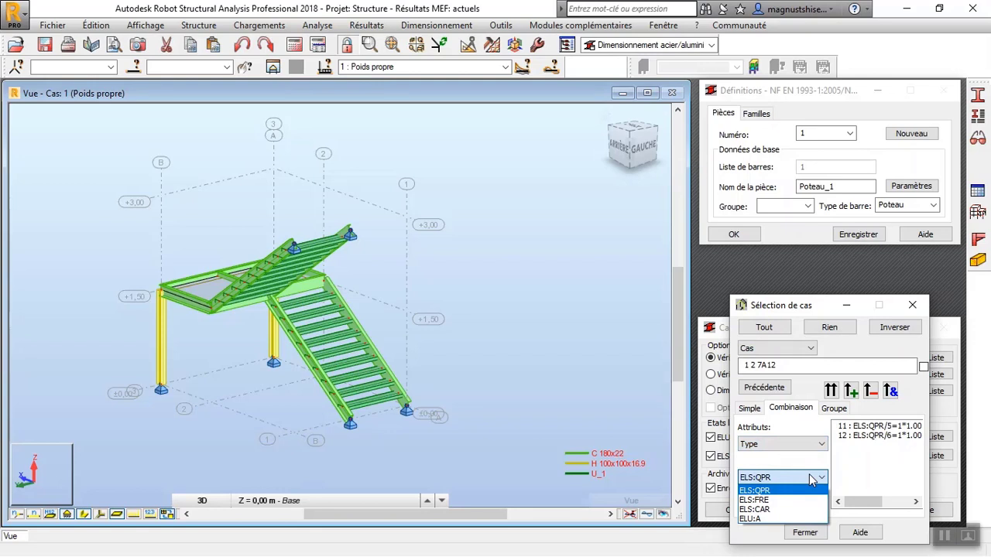
click(803, 499)
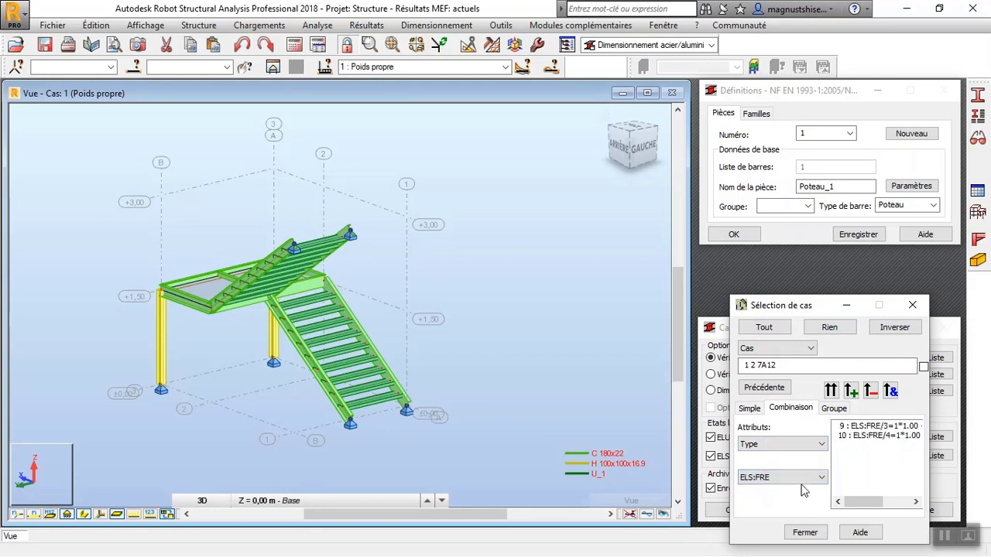
click(809, 479)
click(799, 510)
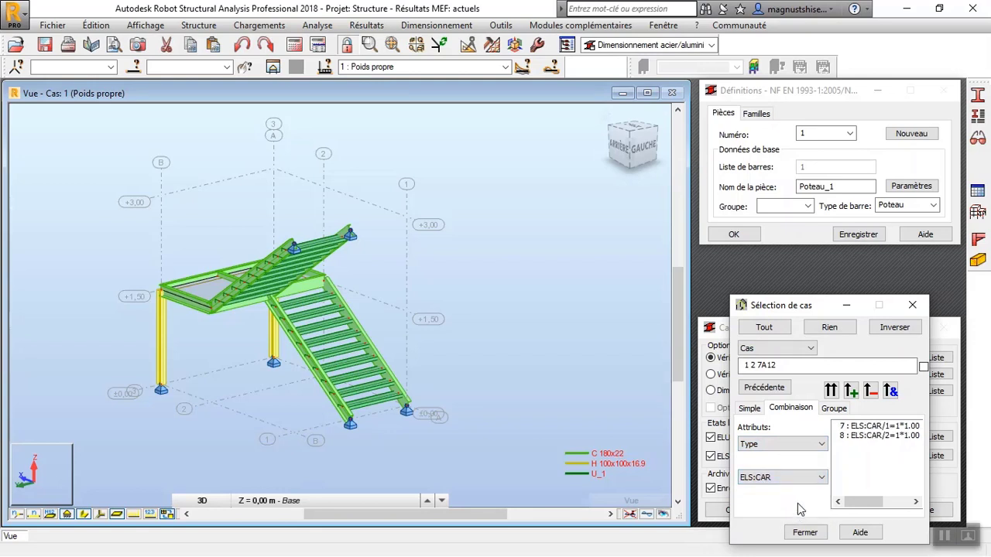
click(807, 479)
click(806, 490)
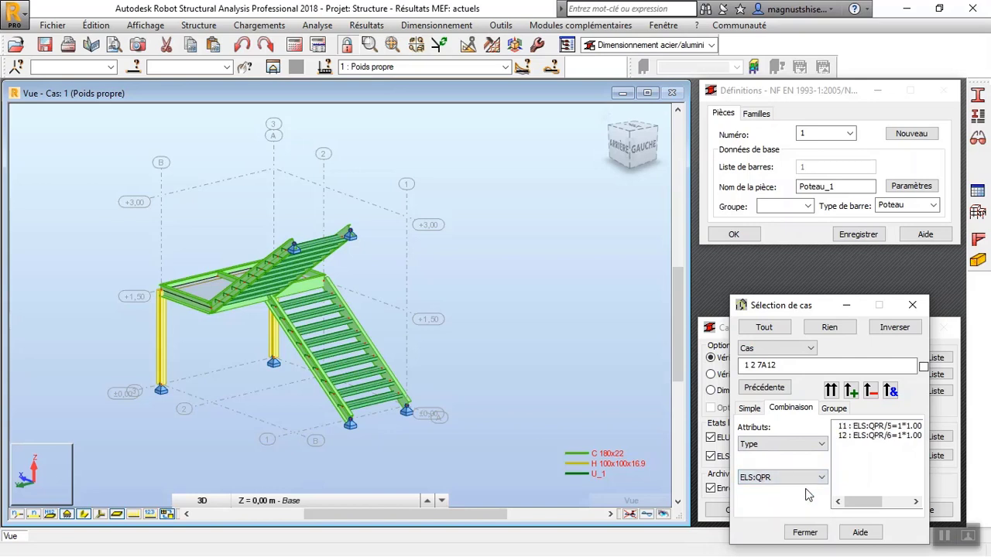
click(809, 480)
click(805, 500)
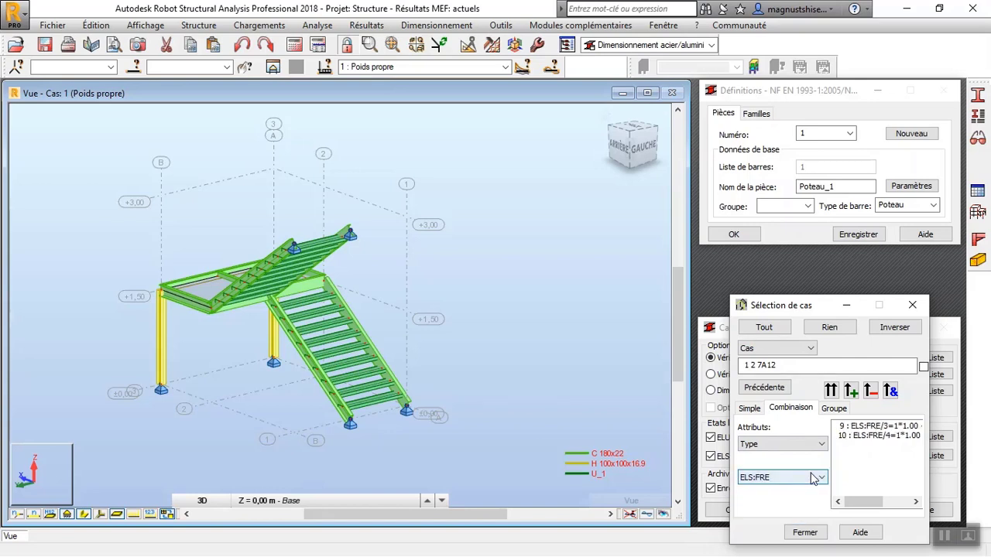
click(814, 479)
click(805, 509)
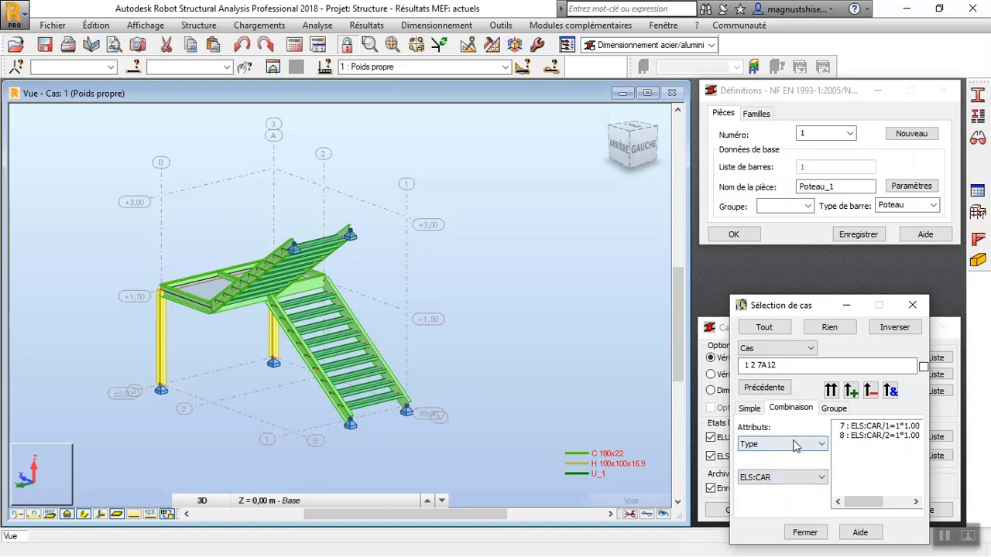
List all combinations again and set the ELS cases for the member verification to 7A12, replacing the previous selection.
click(782, 445)
click(788, 456)
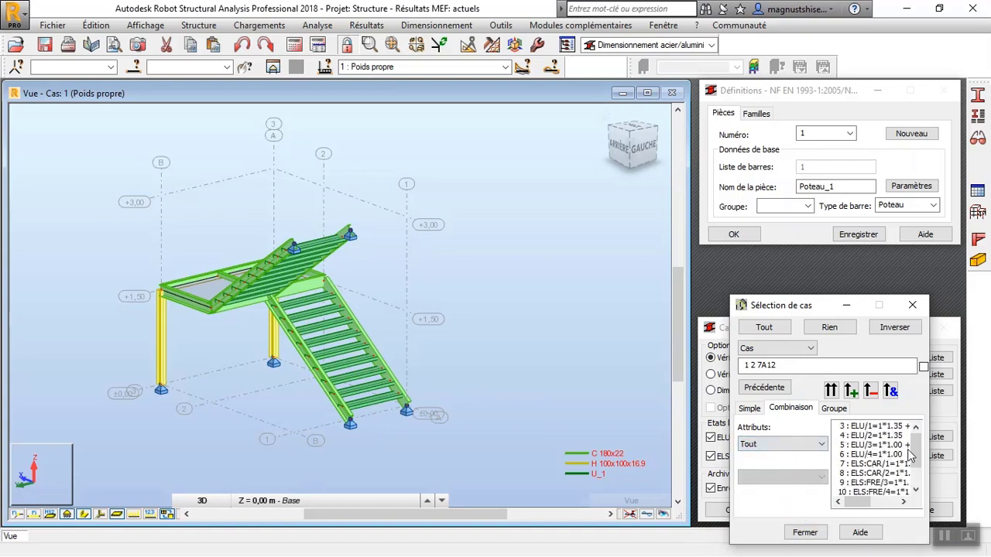
click(847, 464)
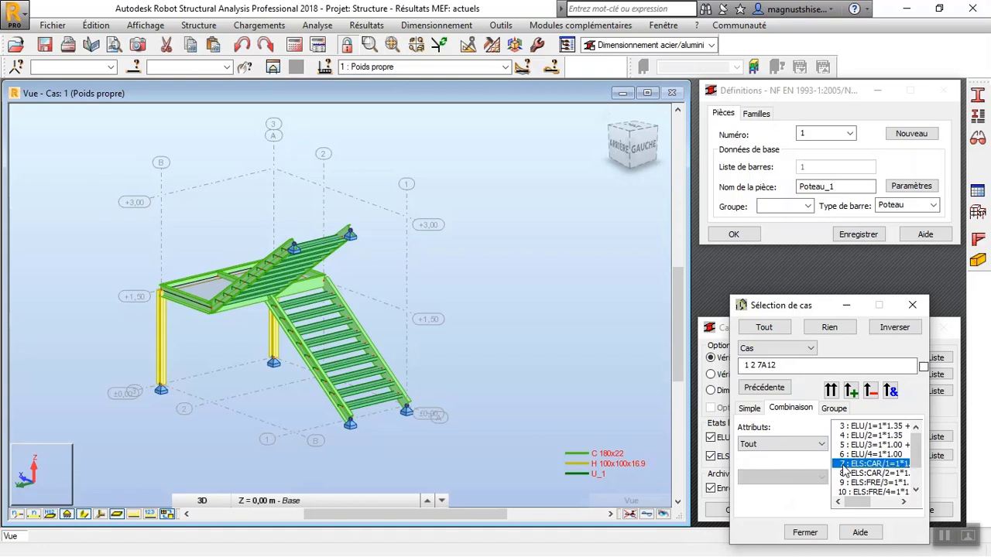
scroll(910, 457, down, 1)
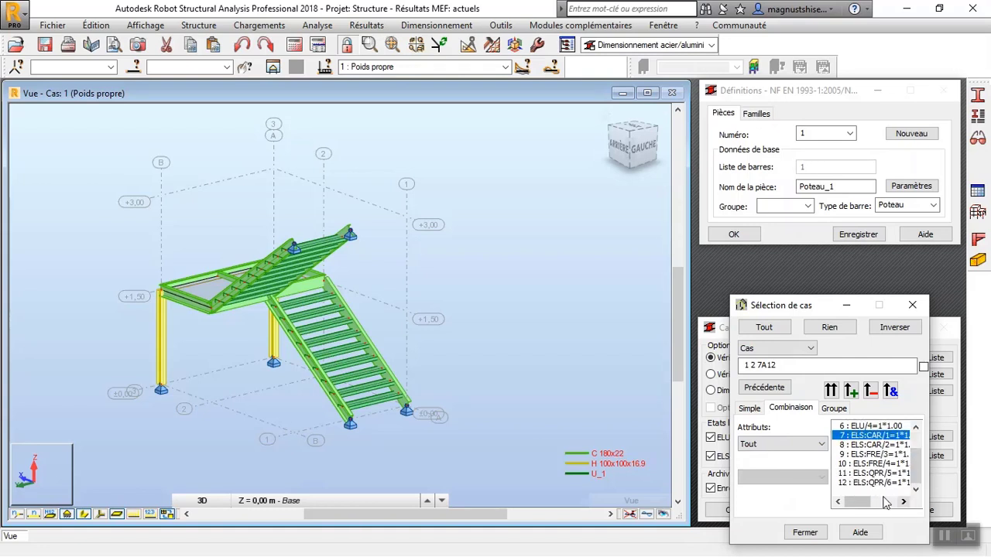
shift+click(843, 483)
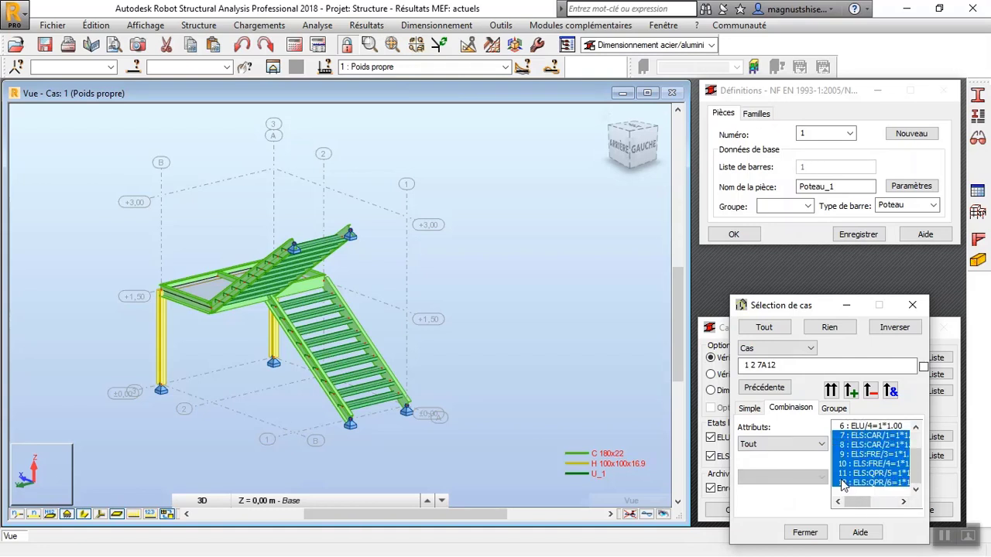
click(832, 391)
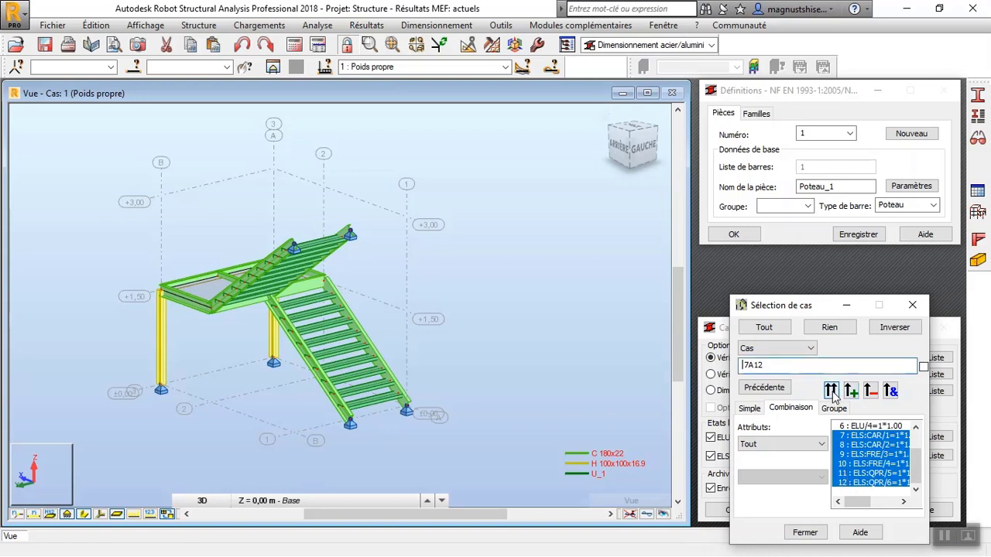
click(805, 533)
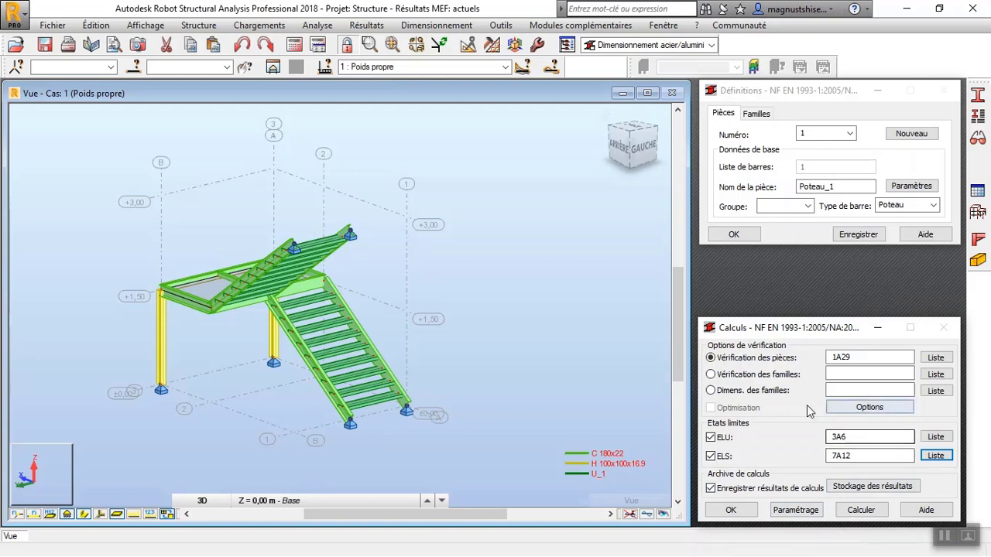
Run the verification of members 1A29 and bring up the results table, moving its window clear of the view's edge.
click(856, 511)
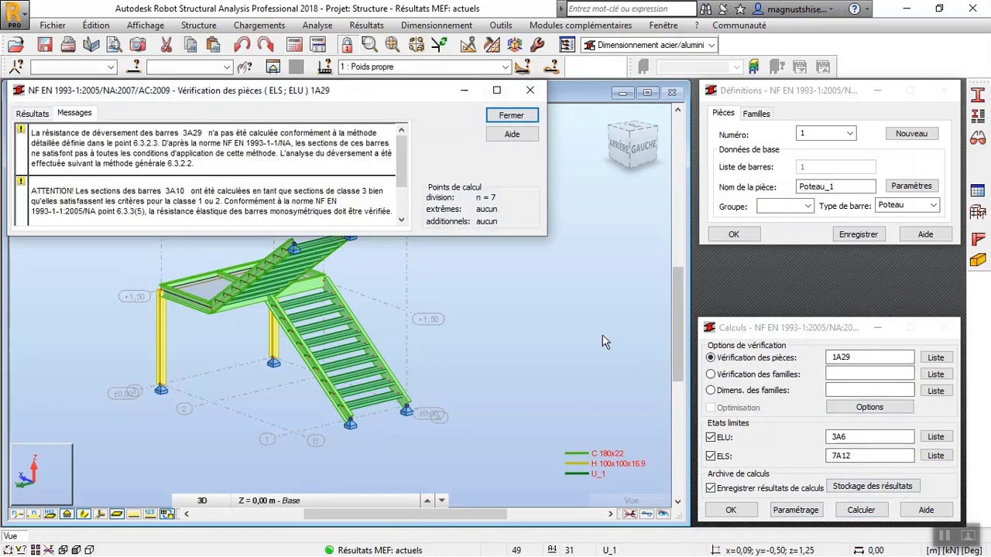
click(29, 114)
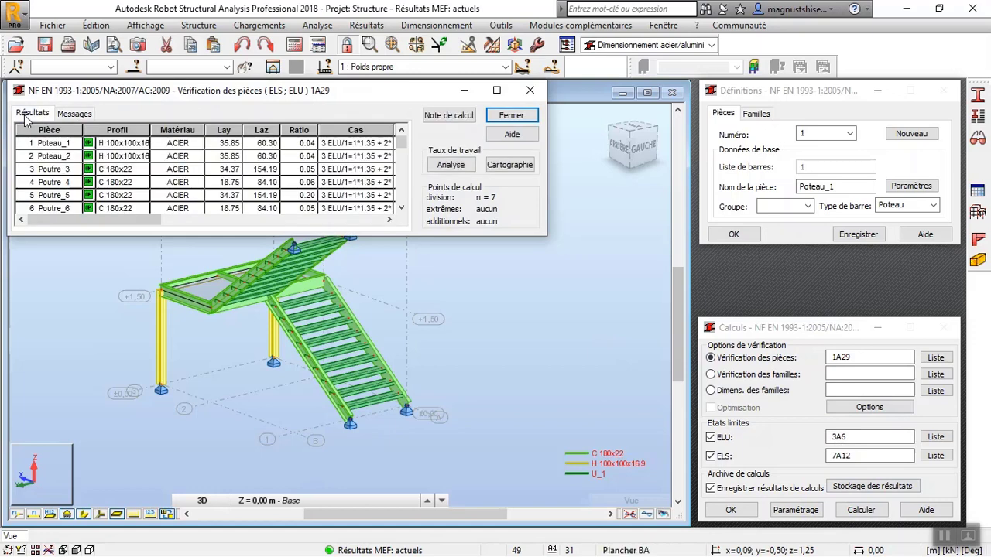
mouse_move(400, 148)
mouse_down()
mouse_move(401, 203)
mouse_move(401, 143)
mouse_up()
drag(410, 92, 450, 96)
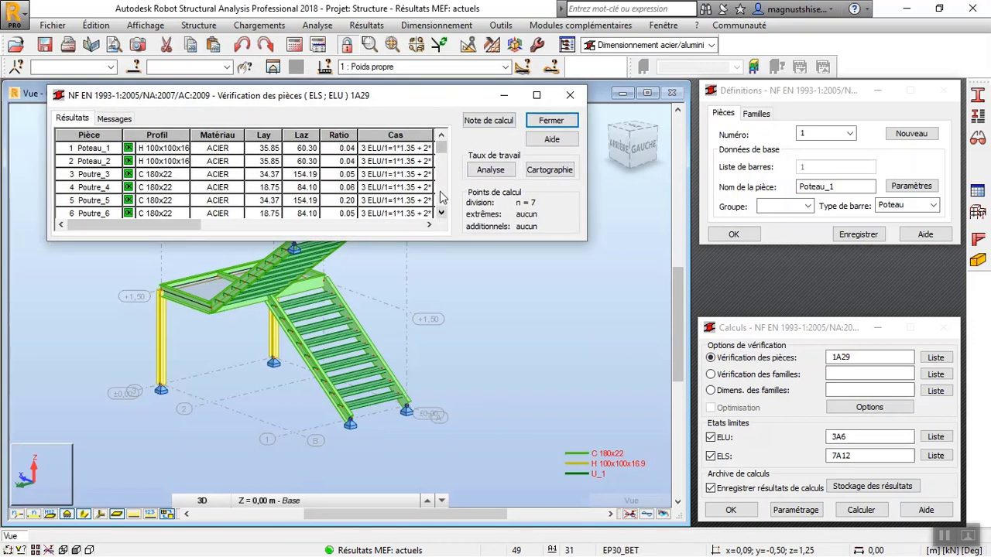
Examine the members' slenderness, strength ratios, deflection ratios and governing cases, then close the verification results.
mouse_move(444, 151)
mouse_down()
mouse_move(446, 212)
mouse_move(443, 151)
mouse_up()
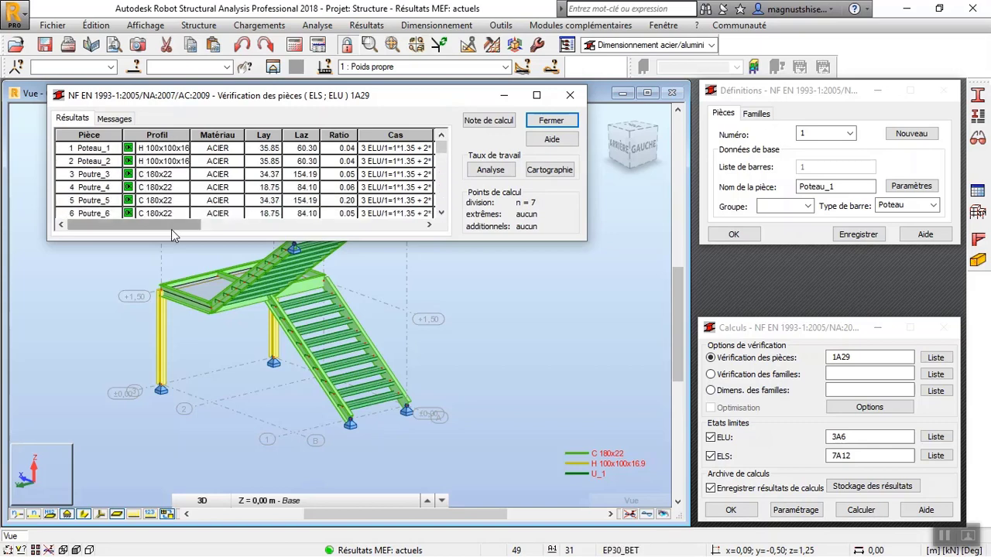
drag(172, 229, 287, 221)
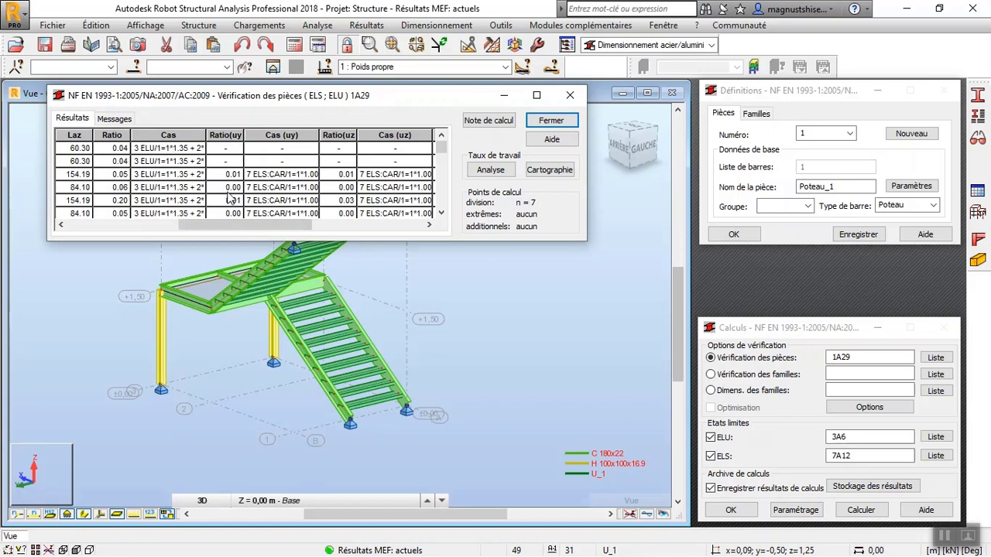
drag(276, 221, 164, 230)
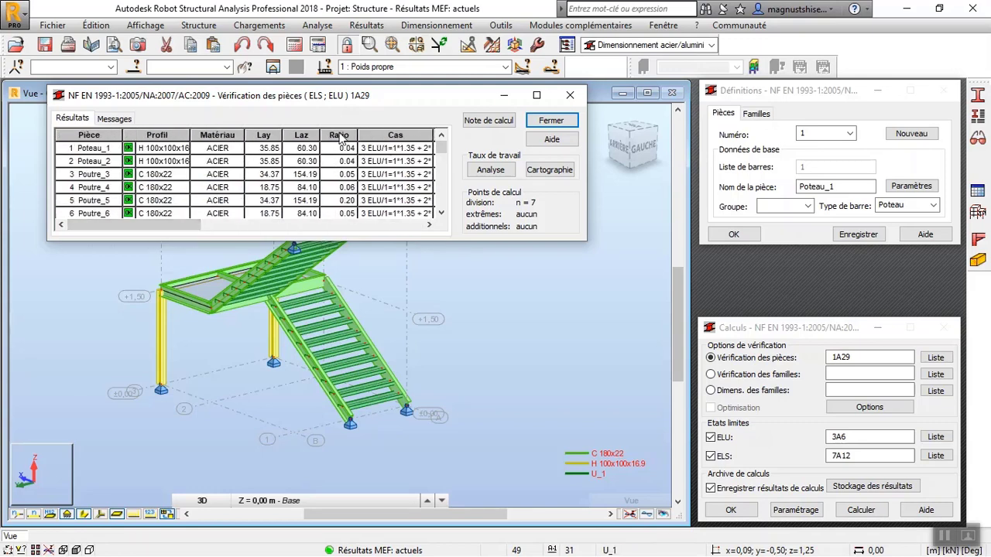
drag(442, 150, 431, 122)
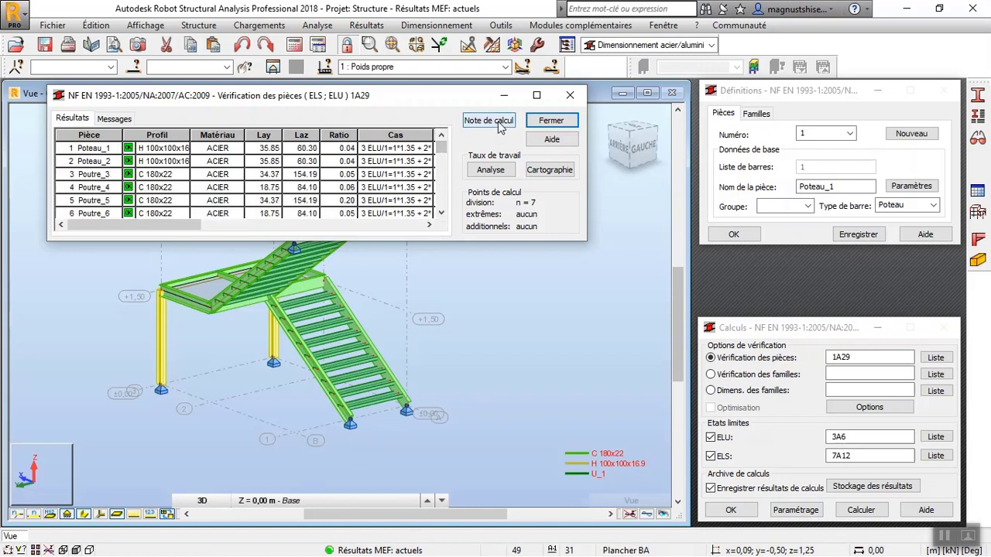
click(571, 96)
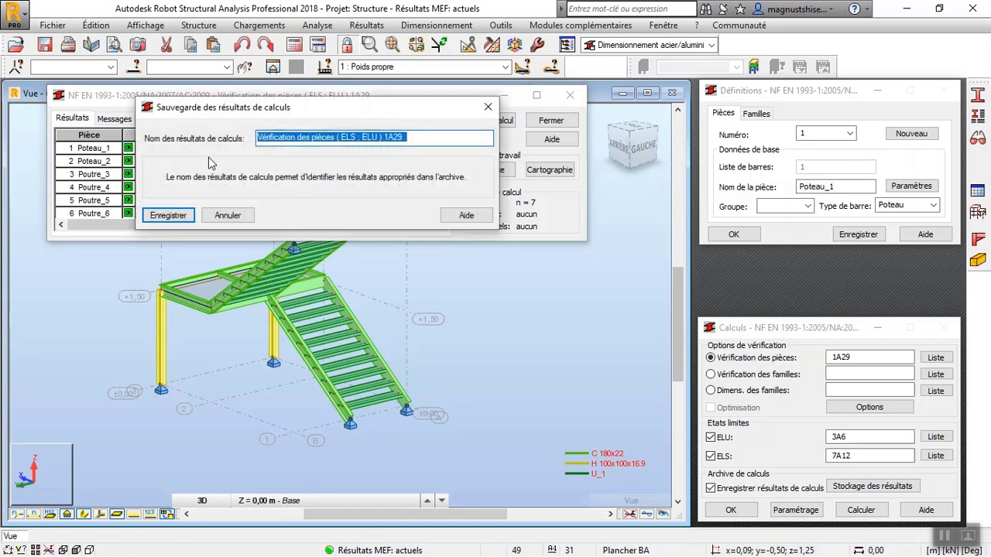